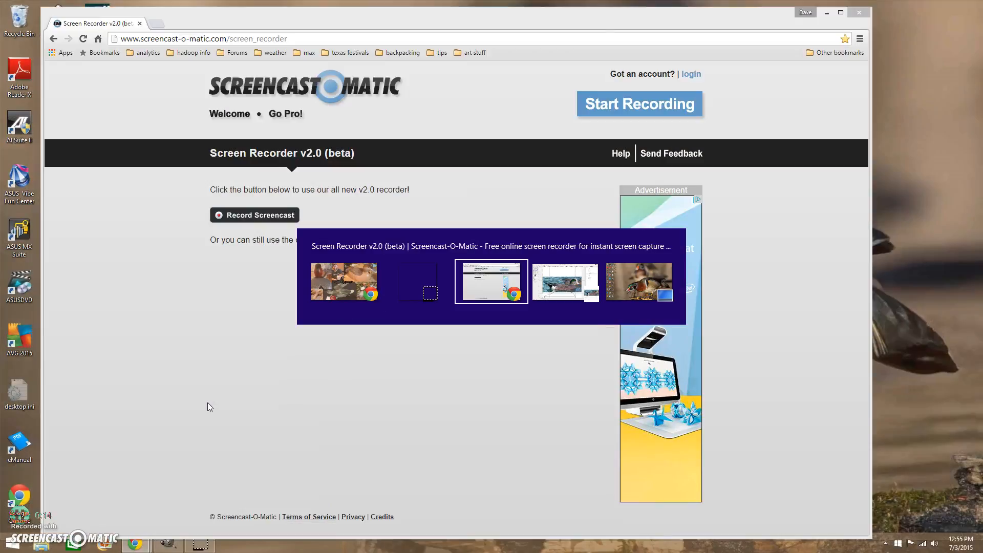
Step: Switch to the duck drawing in GIMP and remove all existing guides from the image
{"action": "key", "text": "alt+Tab"}
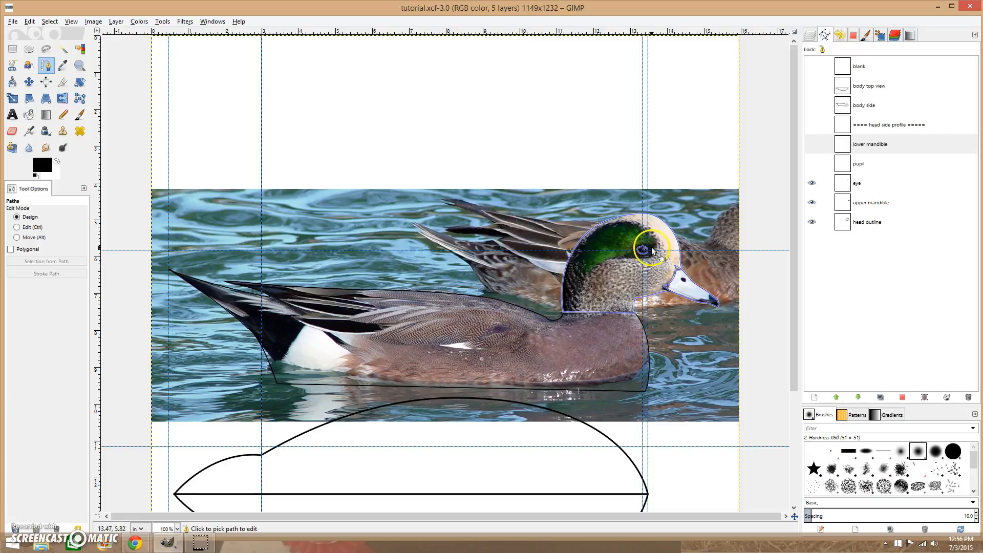
{"action": "scroll", "coordinate": [652, 250], "scroll_direction": "up", "scroll_amount": 2}
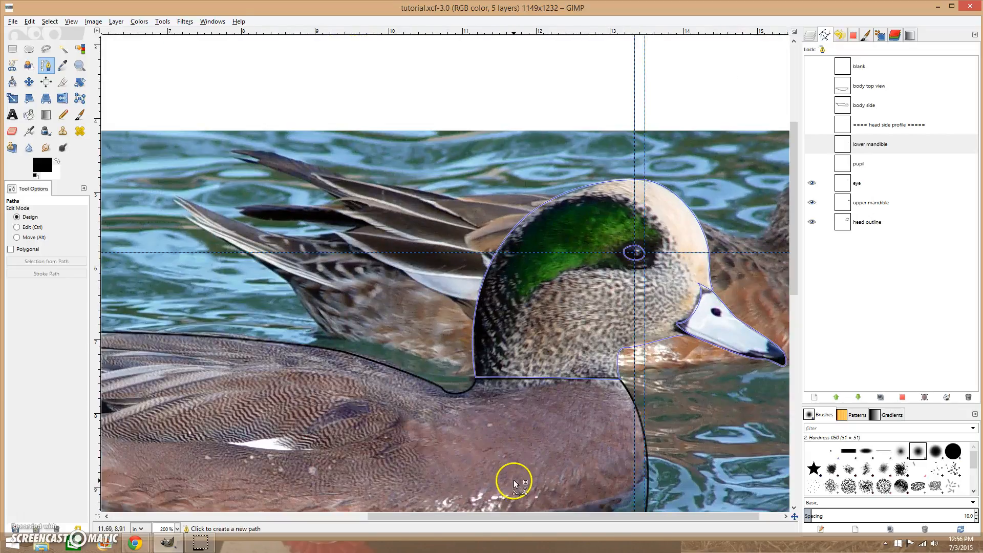
{"action": "scroll", "coordinate": [610, 517], "scroll_direction": "right", "scroll_amount": 1}
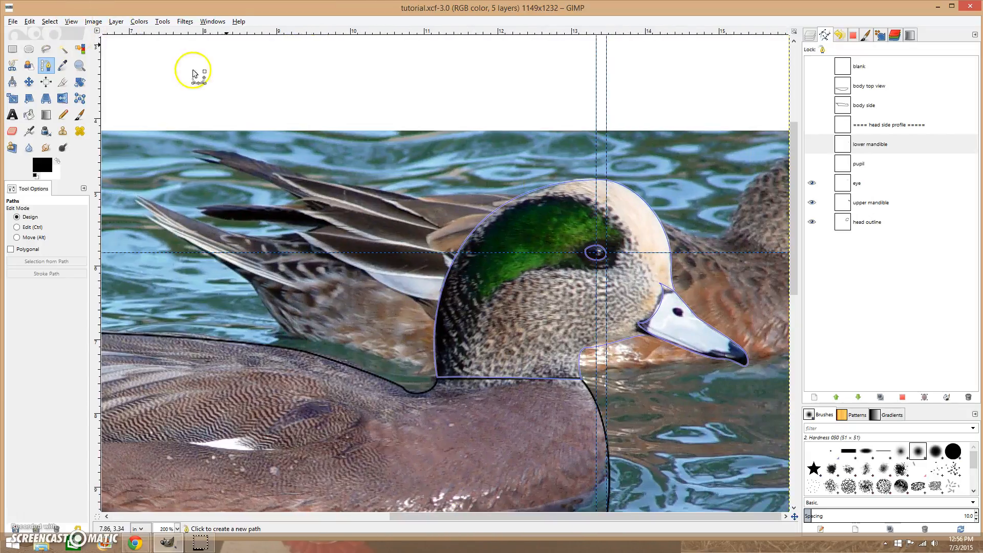
{"action": "scroll", "coordinate": [534, 87], "scroll_direction": "up", "scroll_amount": 5}
{"action": "scroll", "coordinate": [534, 106], "scroll_direction": "down", "scroll_amount": 3}
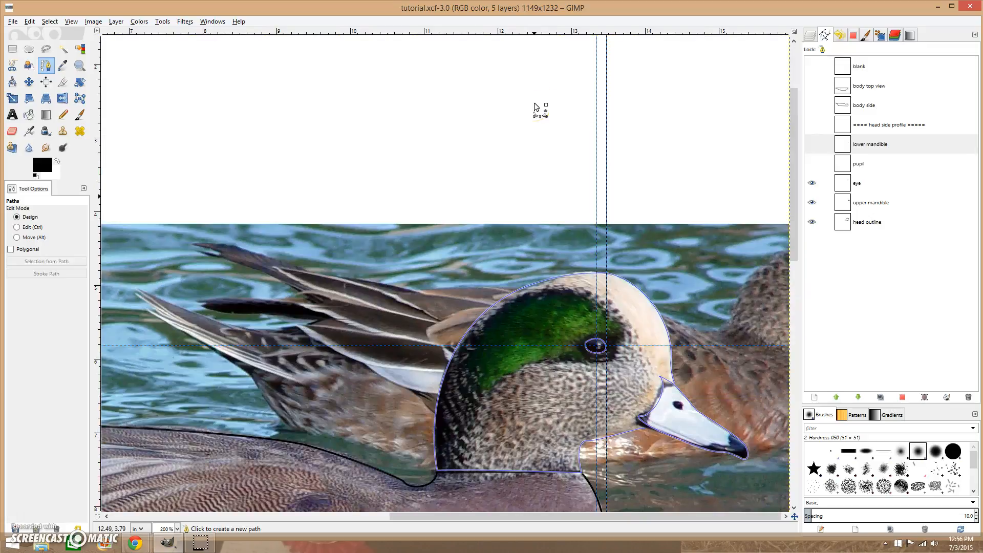
{"action": "left_click", "coordinate": [597, 341]}
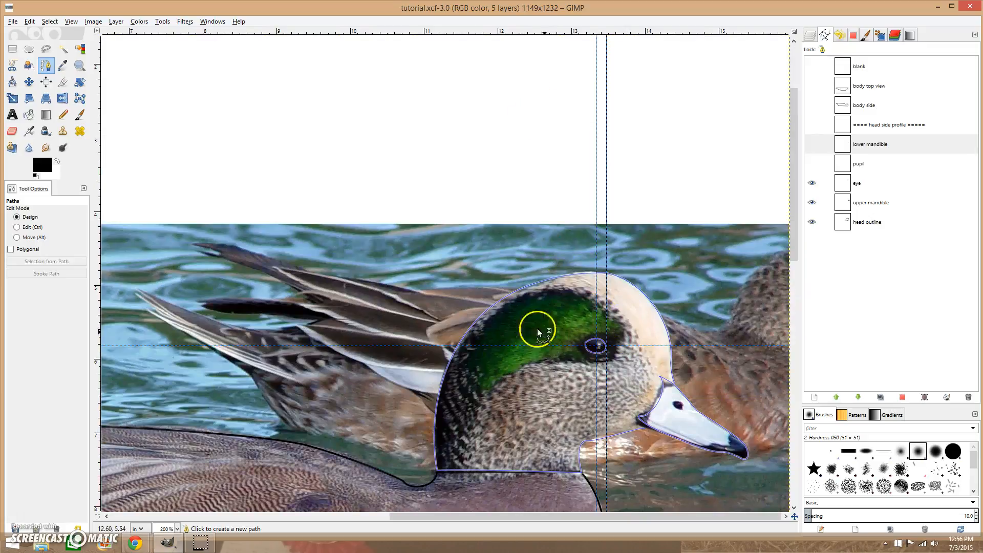
{"action": "left_click", "coordinate": [92, 22]}
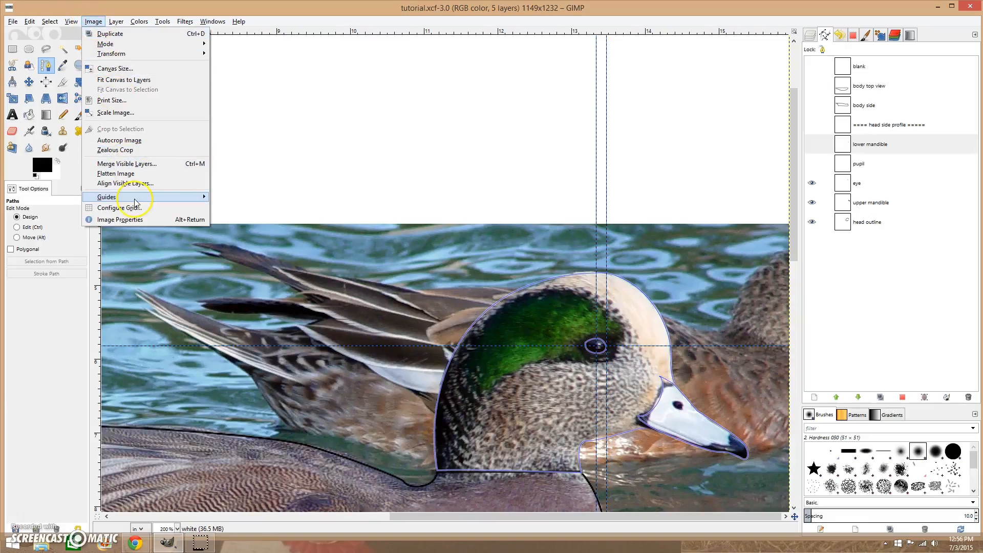
{"action": "mouse_move", "coordinate": [137, 200]}
{"action": "left_click", "coordinate": [274, 229]}
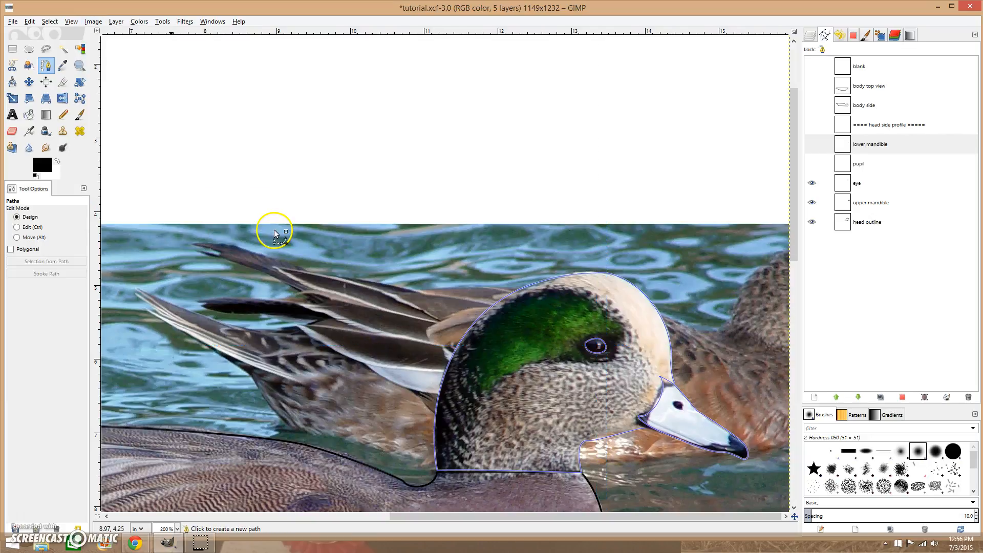
Step: Place a horizontal guide above the photo at about 3.64 in, and vertical guides at the head's back (about 11.14 in) and bill tip (about 15.39 in)
{"action": "left_click_drag", "start_coordinate": [490, 32], "coordinate": [502, 187]}
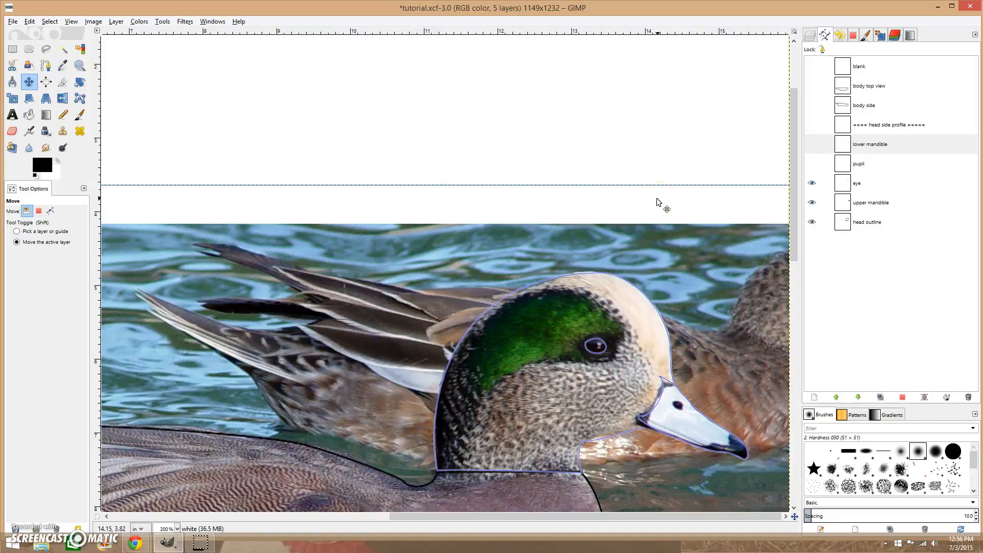
{"action": "left_click_drag", "start_coordinate": [100, 212], "coordinate": [435, 267]}
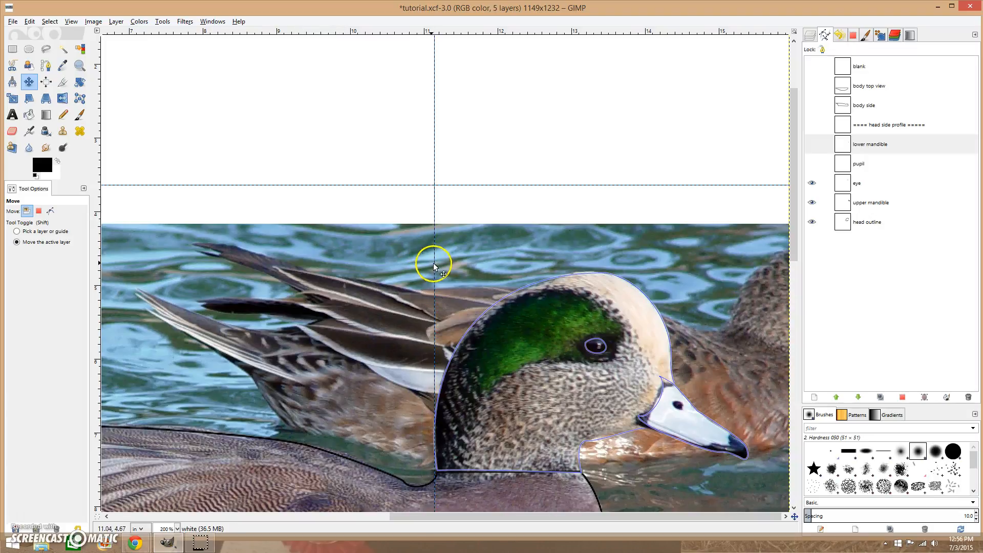
{"action": "left_click_drag", "start_coordinate": [98, 359], "coordinate": [748, 374]}
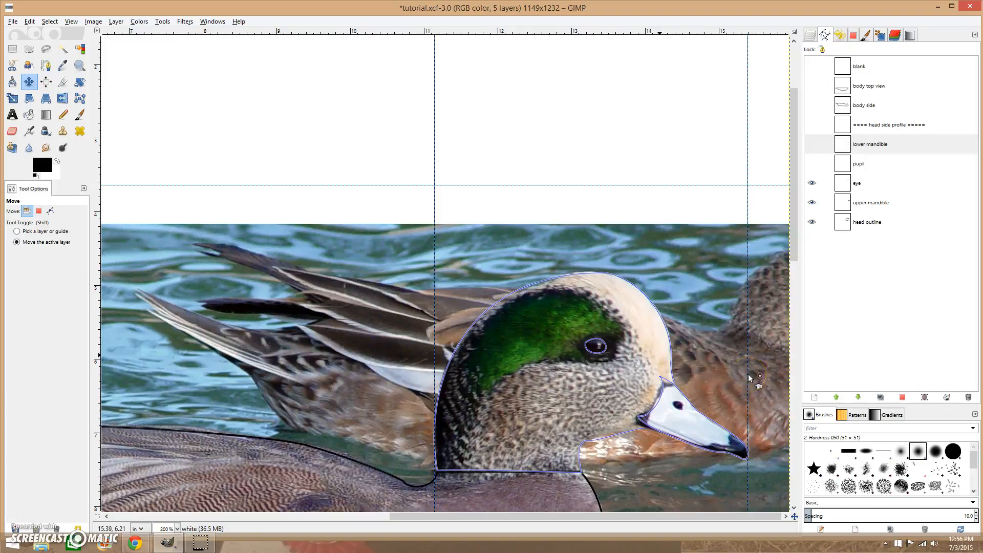
{"action": "scroll", "coordinate": [754, 368], "scroll_direction": "up", "scroll_amount": 2}
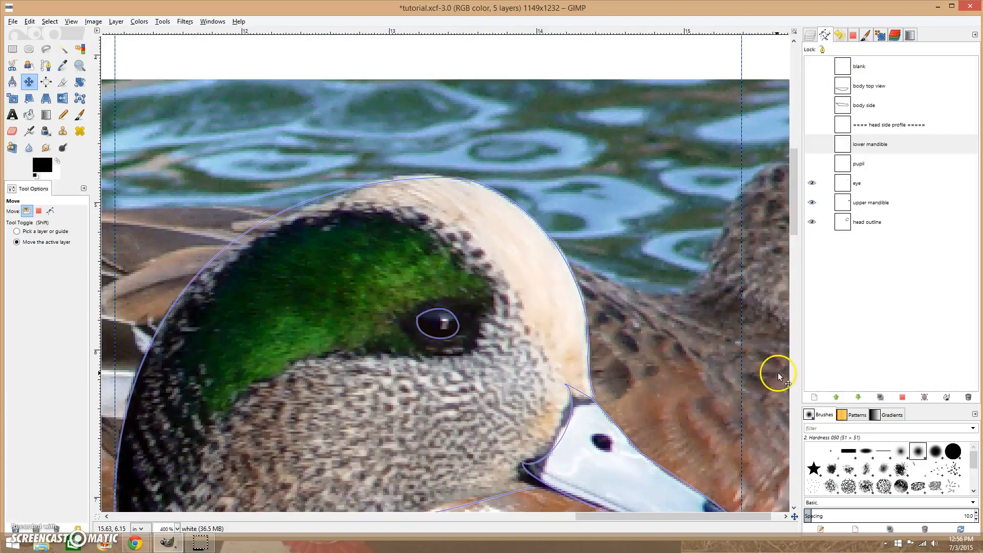
{"action": "scroll", "coordinate": [778, 373], "scroll_direction": "down", "scroll_amount": 5}
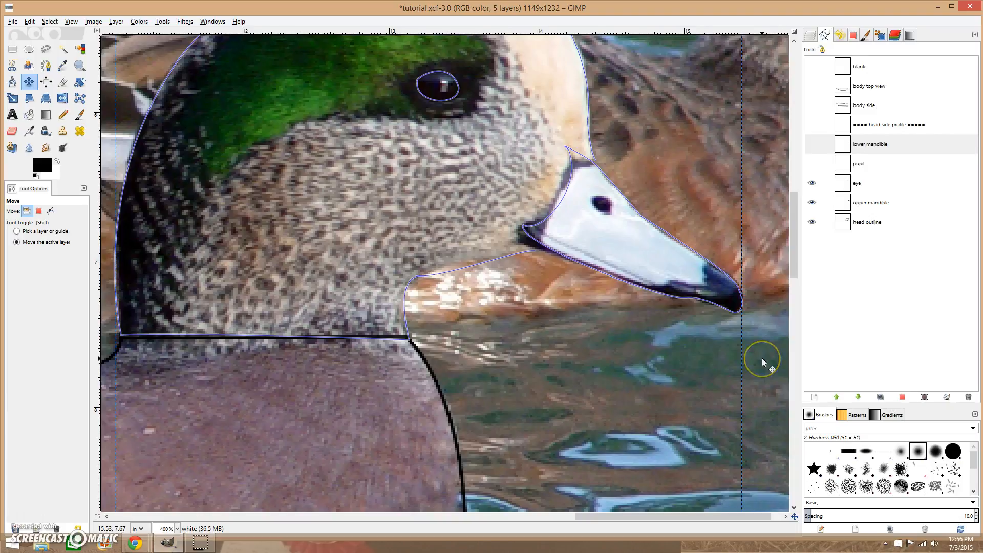
{"action": "scroll", "coordinate": [762, 358], "scroll_direction": "down", "scroll_amount": 3}
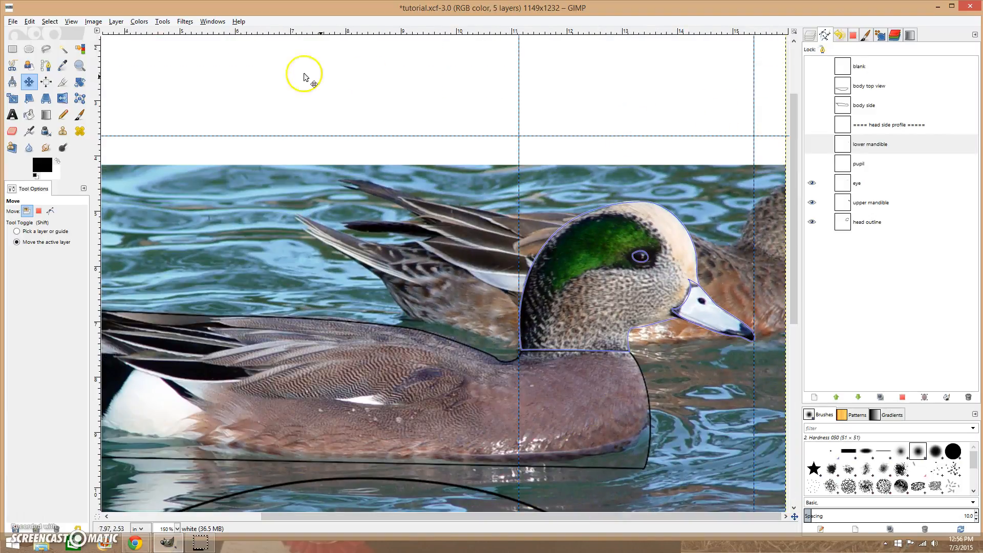
Step: Draw a closed path for half of the head's top view along the horizontal guide, from the bill-tip guide to the back-of-head guide
{"action": "key", "text": "b"}
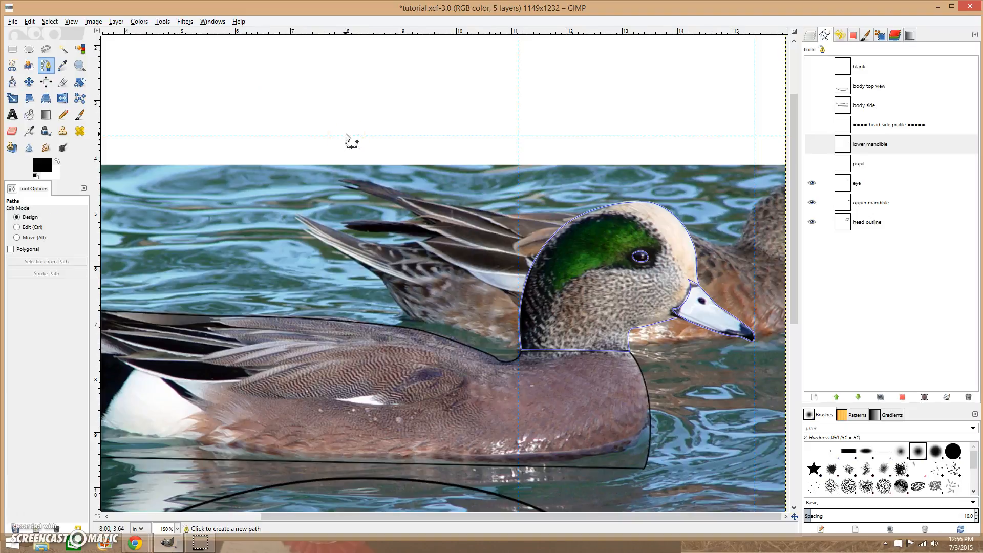
{"action": "left_click", "coordinate": [754, 136]}
{"action": "left_click_drag", "start_coordinate": [740, 121], "coordinate": [733, 121]}
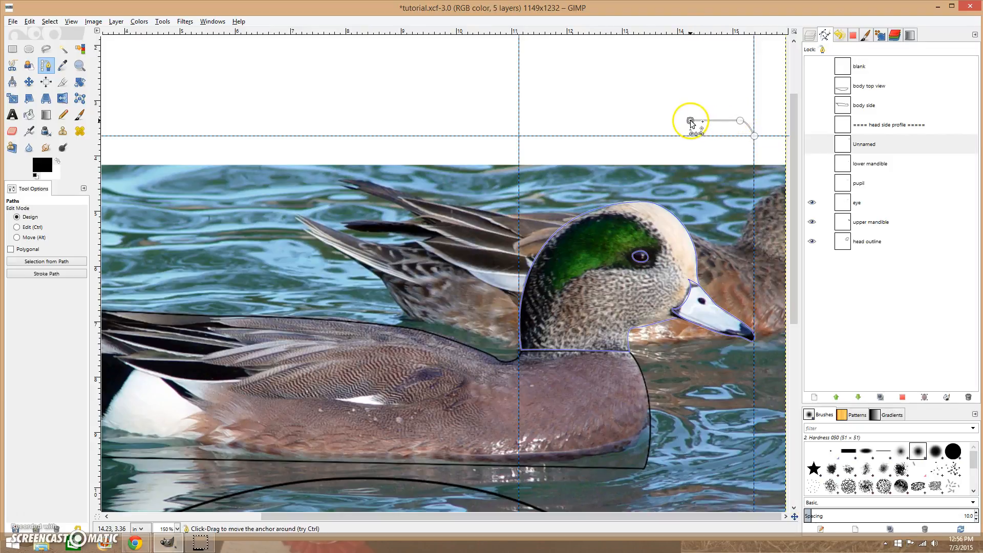
{"action": "left_click_drag", "start_coordinate": [668, 109], "coordinate": [536, 114]}
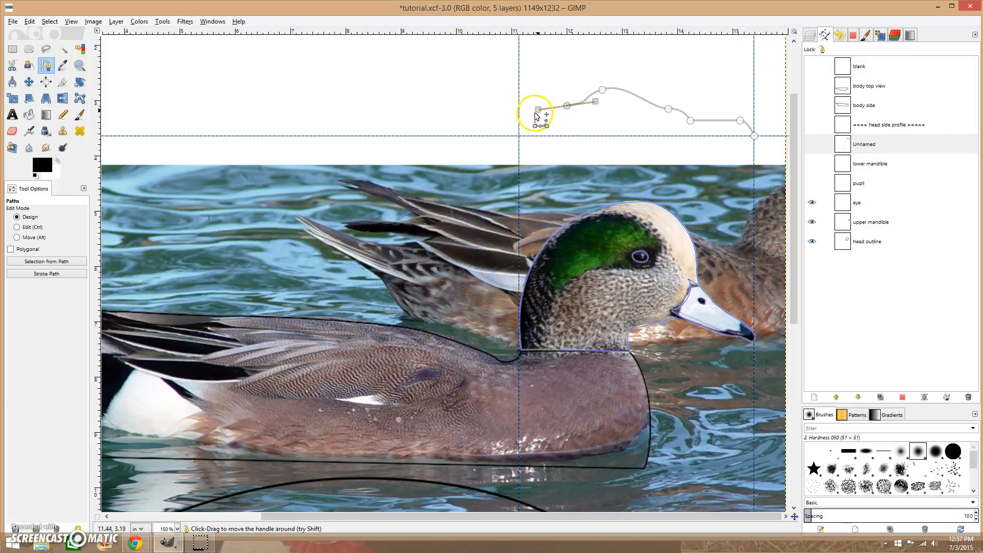
{"action": "left_click", "coordinate": [519, 136]}
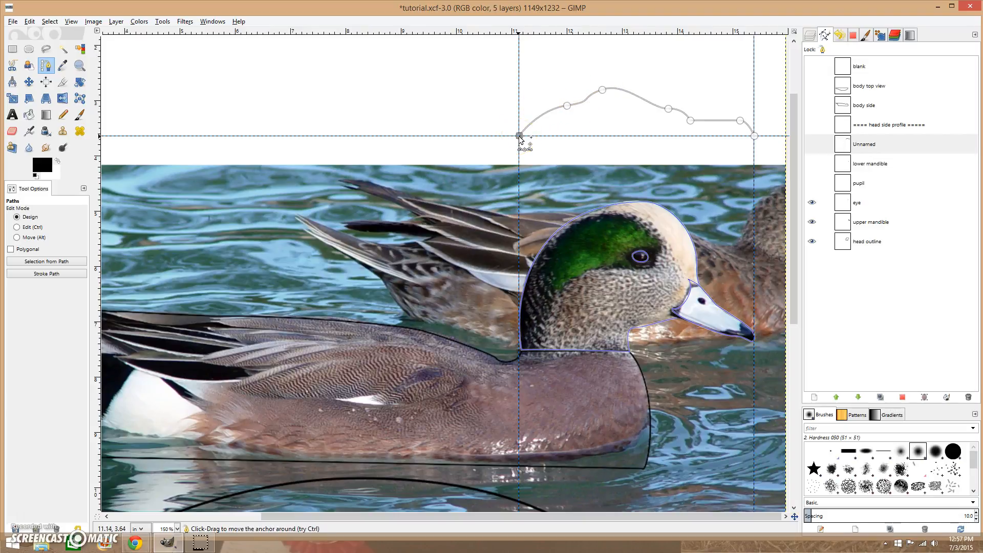
{"action": "left_click", "coordinate": [754, 136], "text": "ctrl"}
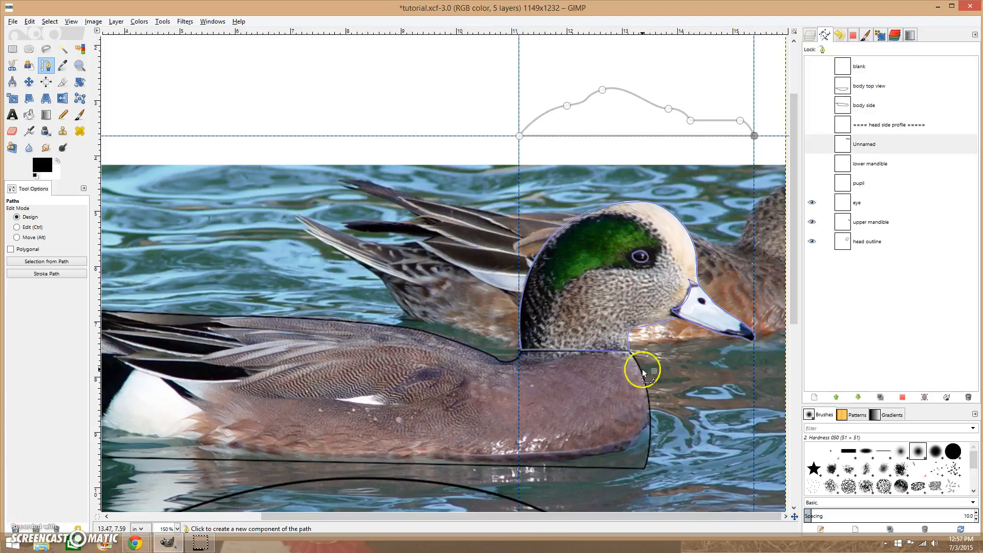
Step: Widen the canvas to 1349 pixels, resizing all layers with it
{"action": "scroll", "coordinate": [659, 339], "scroll_direction": "up", "scroll_amount": 1}
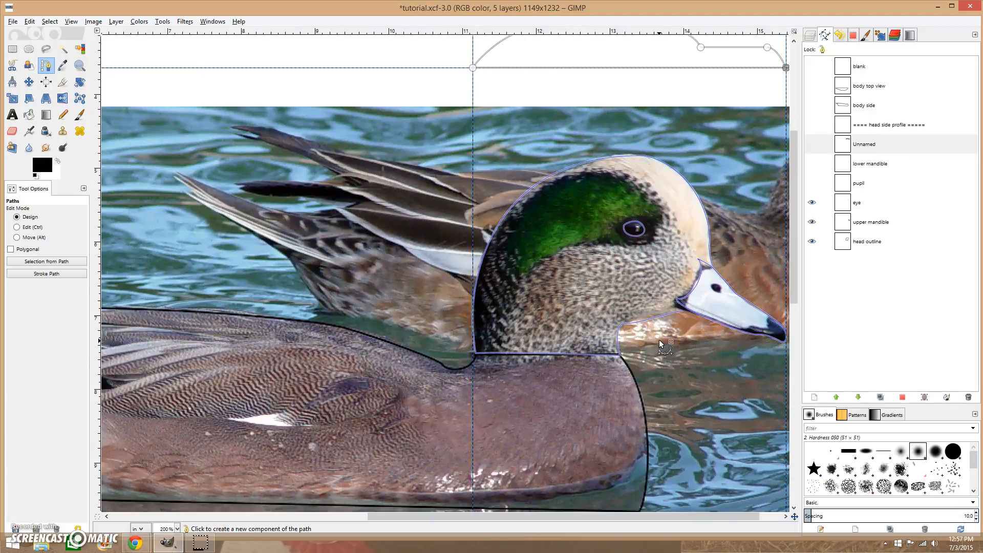
{"action": "left_click_drag", "start_coordinate": [561, 514], "coordinate": [584, 514]}
{"action": "scroll", "coordinate": [686, 481], "scroll_direction": "up", "scroll_amount": 5}
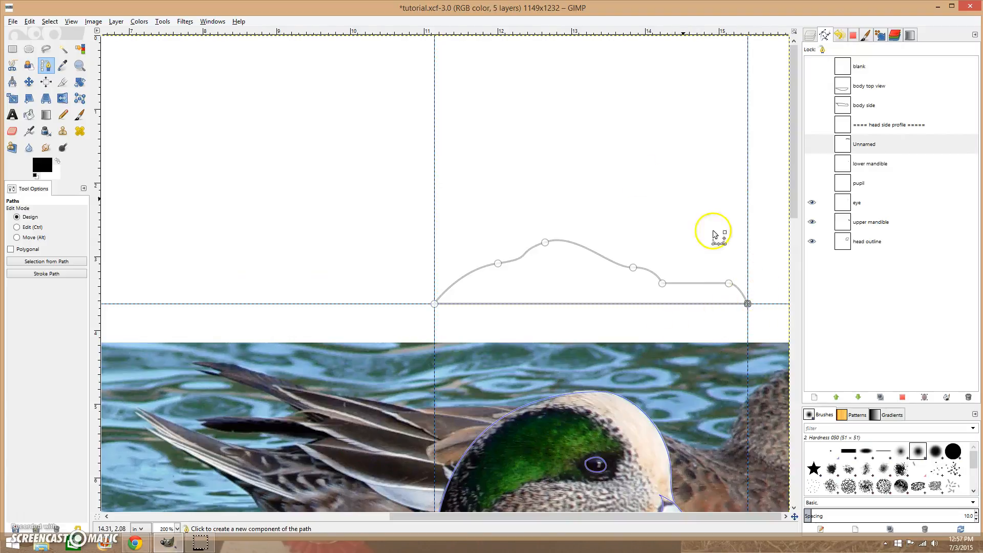
{"action": "left_click", "coordinate": [93, 21]}
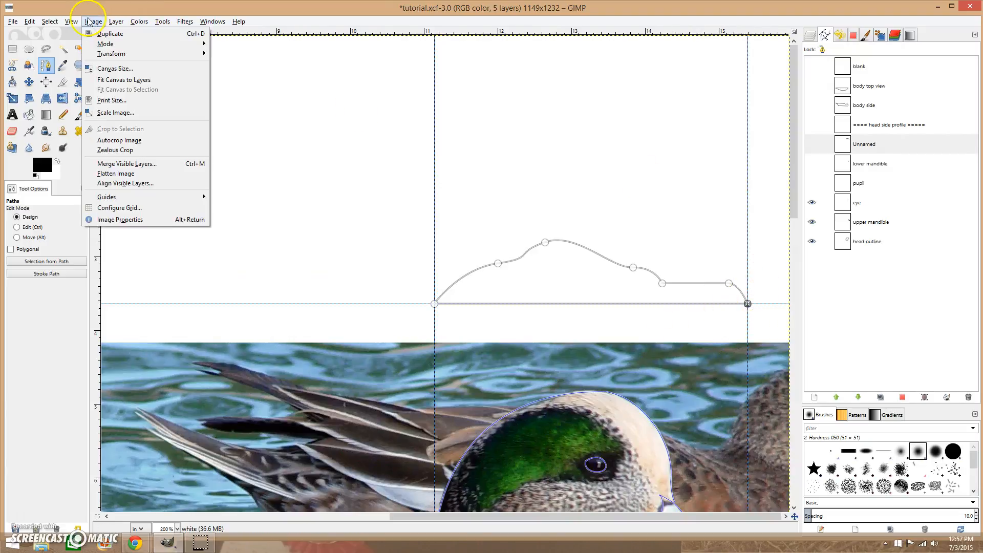
{"action": "left_click", "coordinate": [117, 69]}
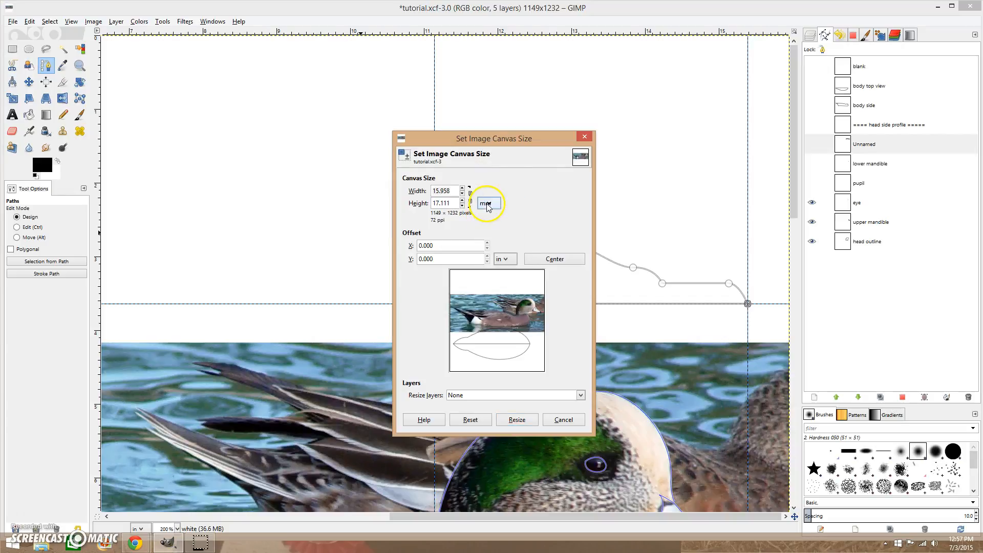
{"action": "left_click", "coordinate": [484, 203]}
{"action": "left_click", "coordinate": [495, 160]}
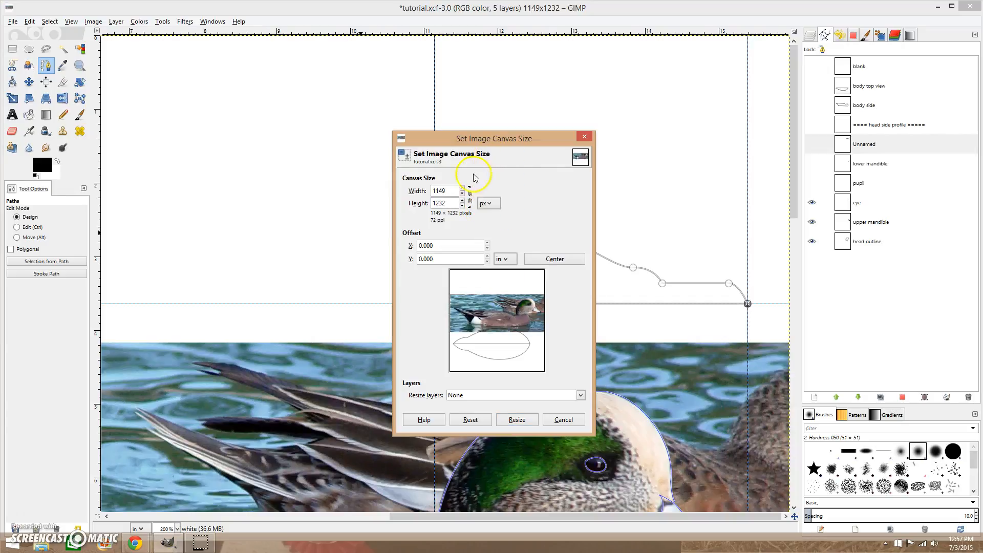
{"action": "double_click", "coordinate": [451, 190]}
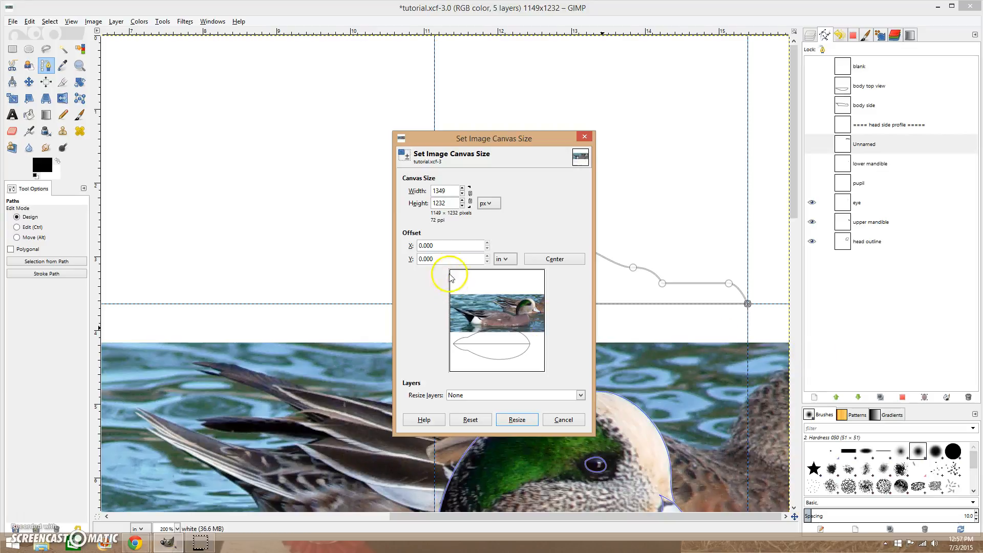
{"action": "left_click", "coordinate": [452, 247]}
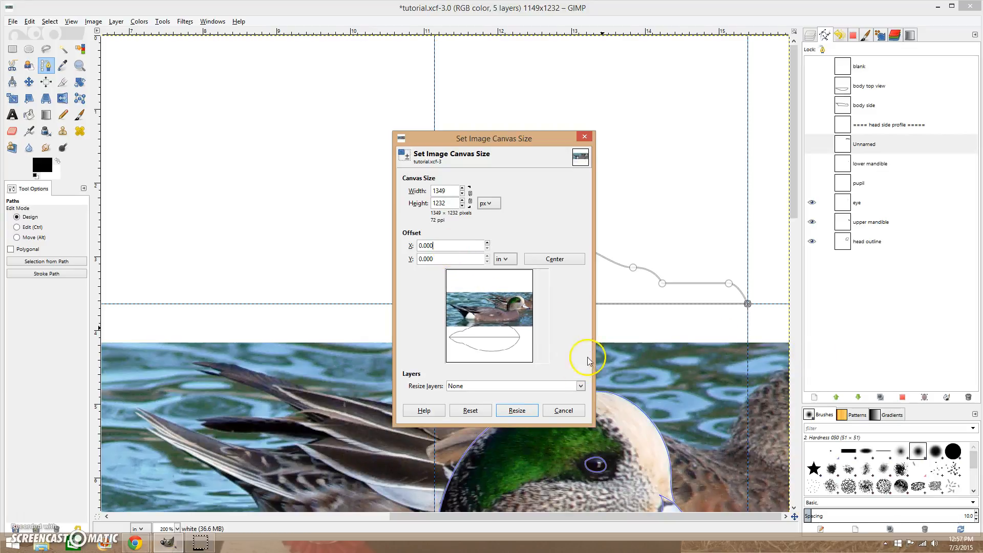
{"action": "left_click", "coordinate": [537, 388]}
{"action": "left_click", "coordinate": [522, 412]}
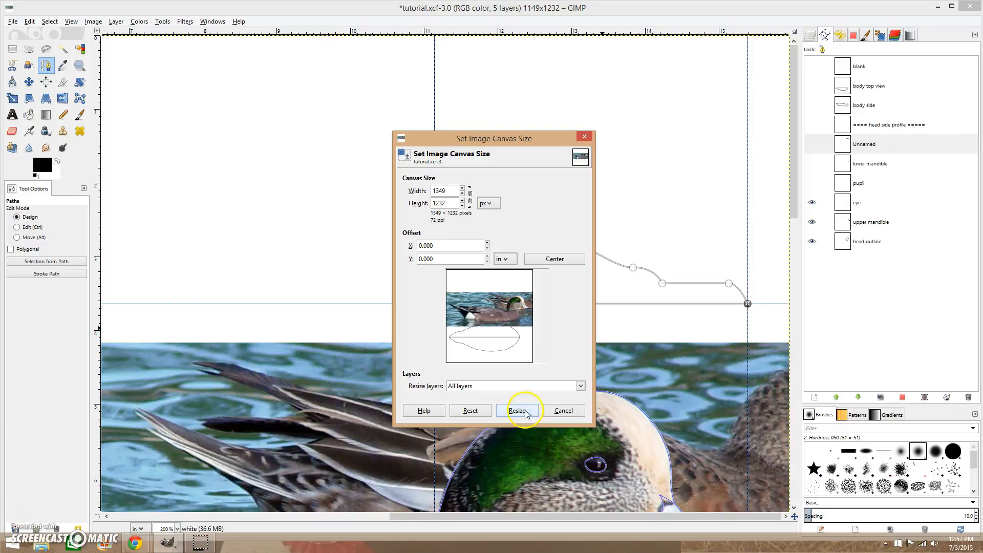
{"action": "left_click", "coordinate": [520, 411]}
{"action": "left_click_drag", "start_coordinate": [540, 519], "coordinate": [635, 521]}
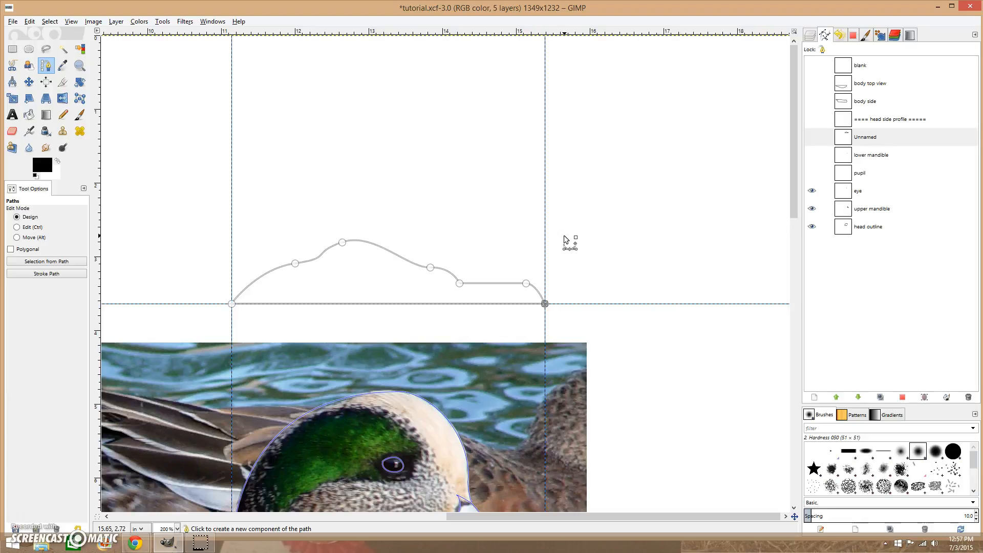
Step: Show the new head path and use the Measure tool to add a horizontal guide about 0.90 inches above the centerline at its widest point
{"action": "left_click", "coordinate": [138, 528]}
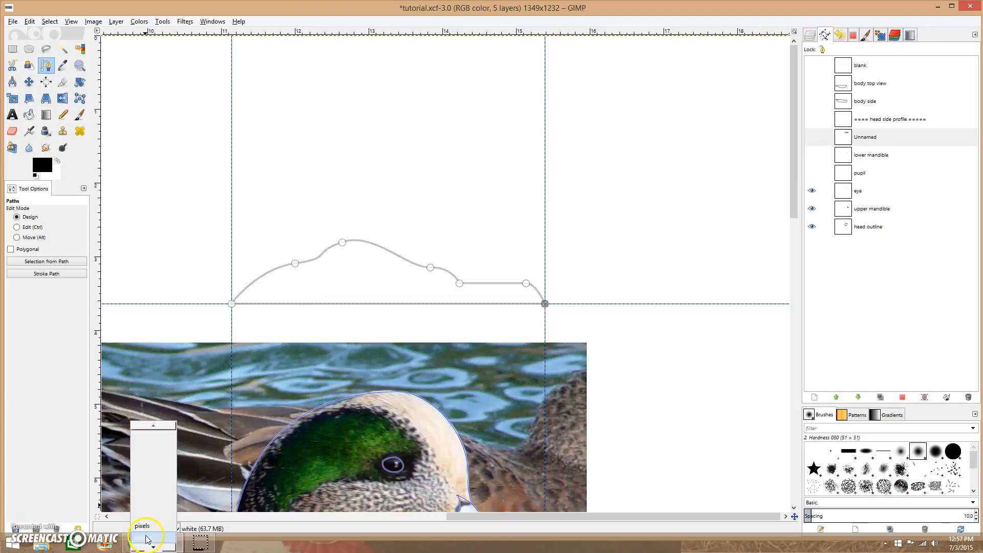
{"action": "left_click", "coordinate": [146, 539]}
{"action": "left_click", "coordinate": [12, 82]}
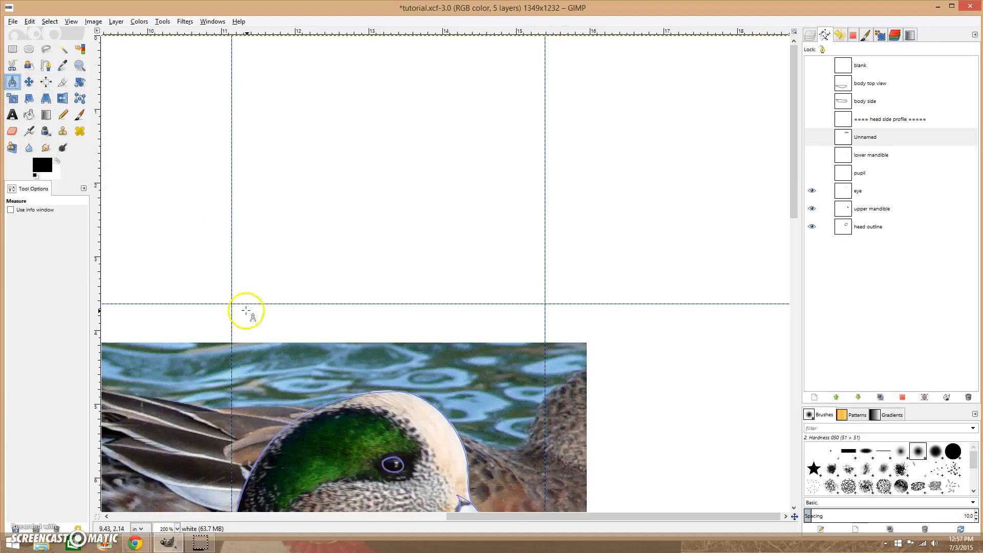
{"action": "left_click", "coordinate": [812, 138]}
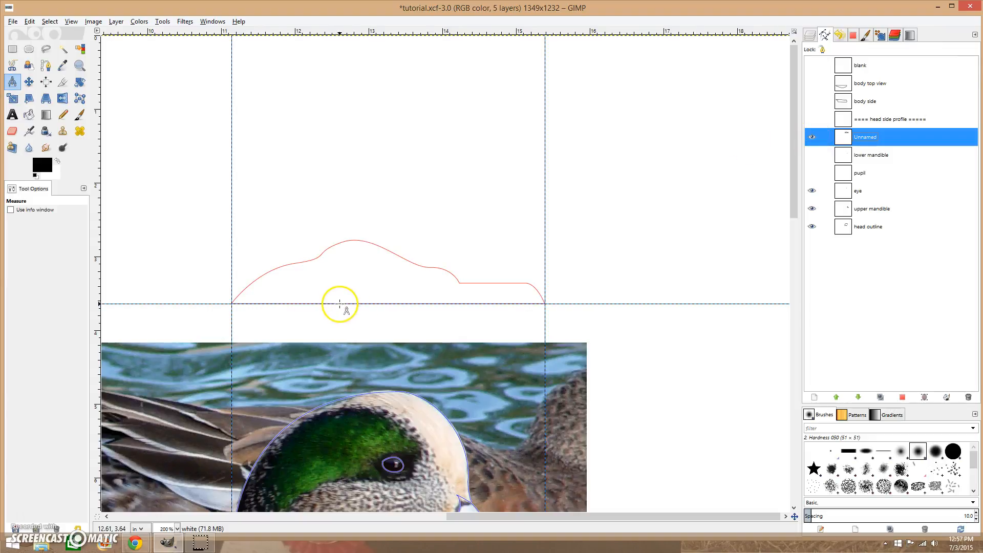
{"action": "left_click_drag", "start_coordinate": [353, 304], "coordinate": [355, 237]}
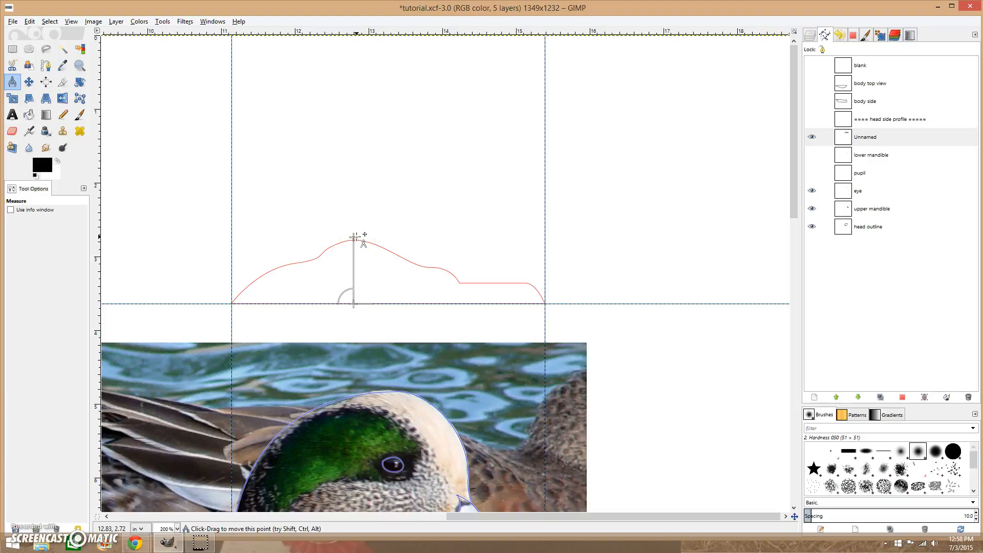
{"action": "left_click", "coordinate": [355, 238], "text": "ctrl"}
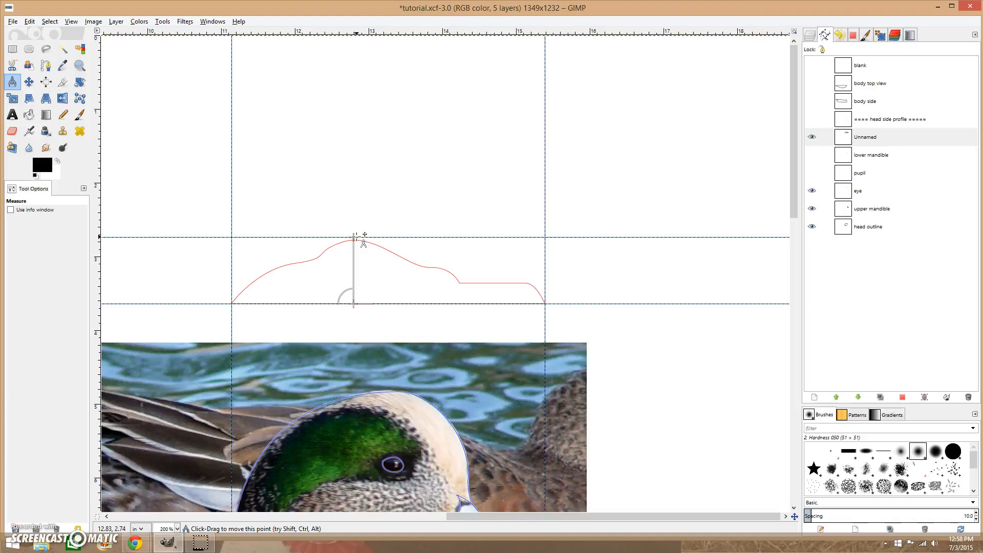
Step: Change the image's display units to millimeters
{"action": "left_click", "coordinate": [138, 528]}
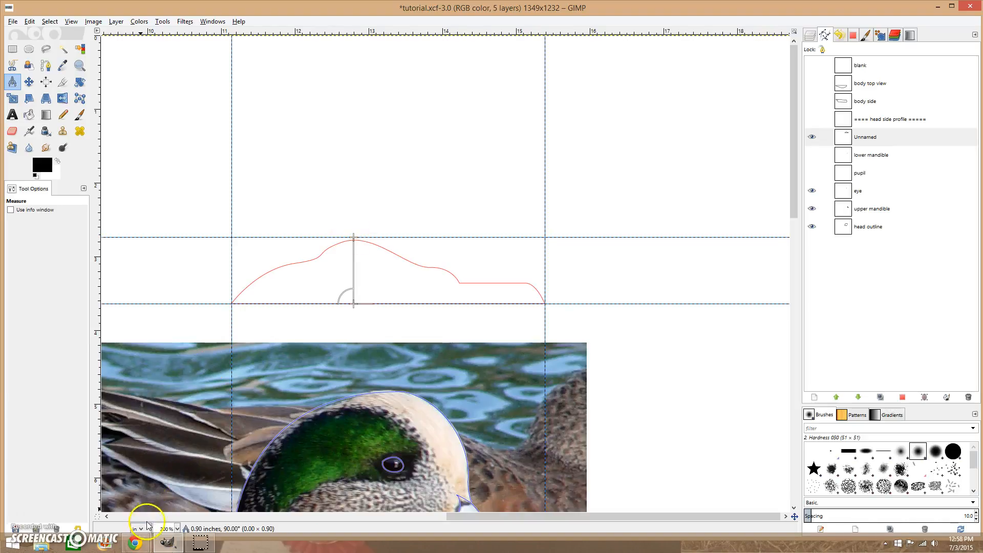
{"action": "scroll", "coordinate": [146, 536], "scroll_direction": "down", "scroll_amount": 3}
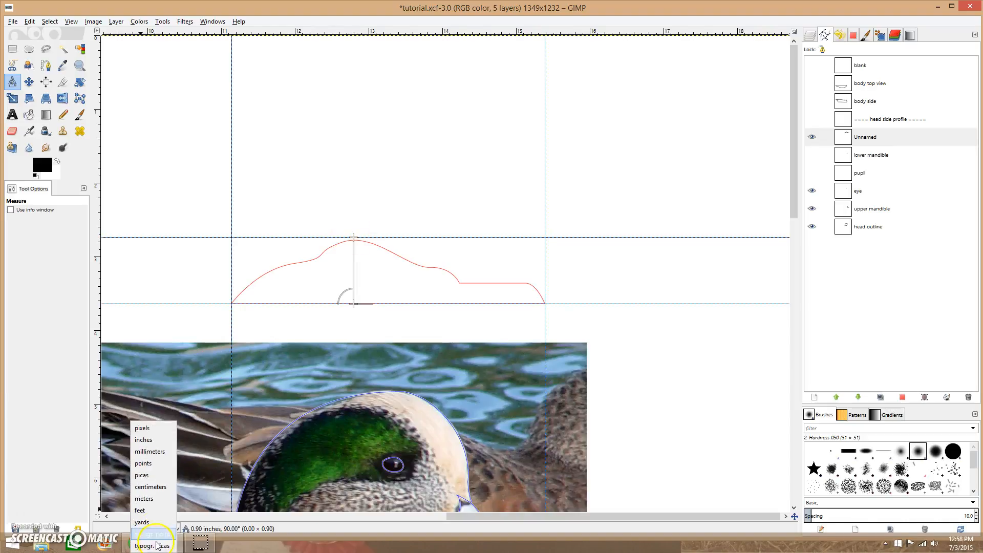
{"action": "left_click", "coordinate": [160, 457]}
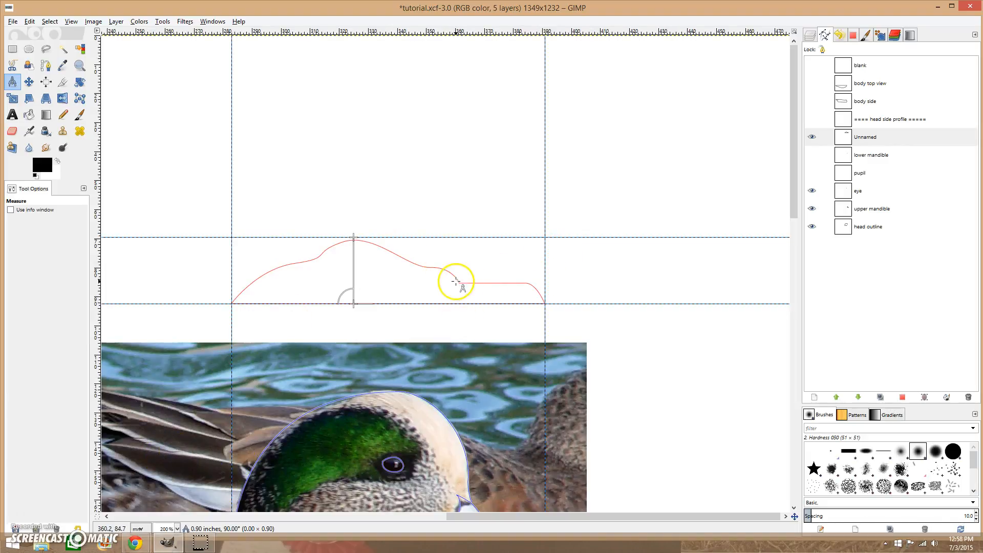
Step: Measure at the base of the bill and add a horizontal guide about 9.2 mm above the centerline
{"action": "left_click_drag", "start_coordinate": [462, 304], "coordinate": [462, 279]}
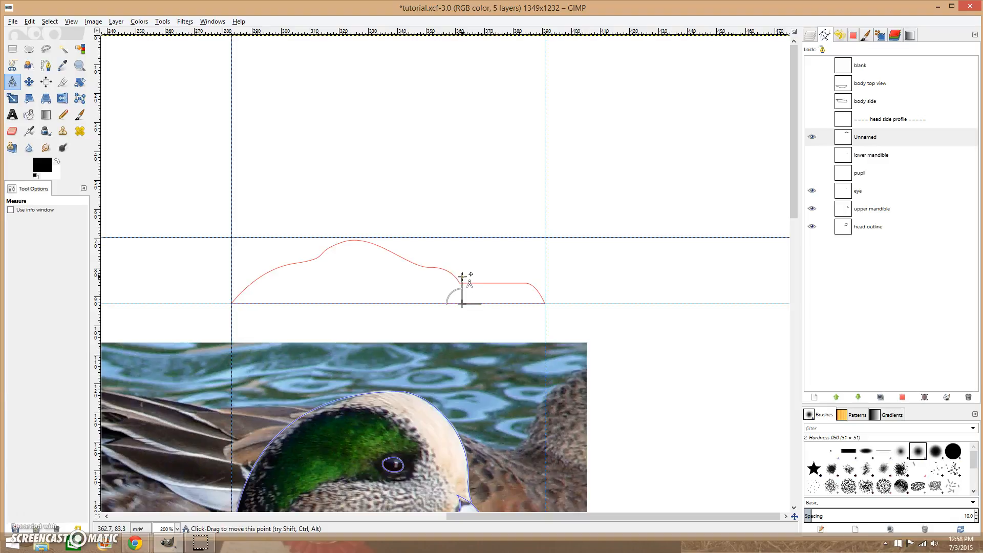
{"action": "left_click", "coordinate": [462, 277], "text": "ctrl"}
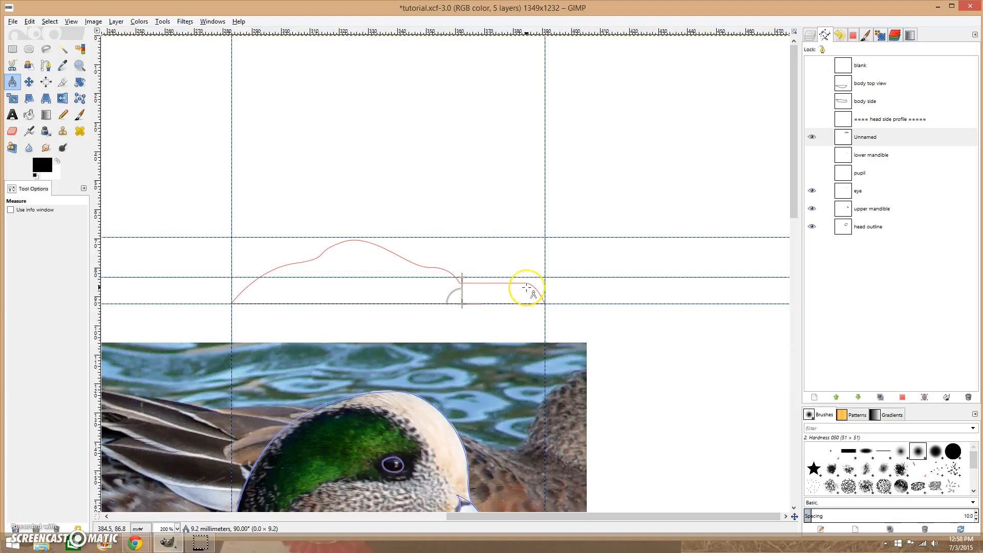
{"action": "key", "text": "Escape"}
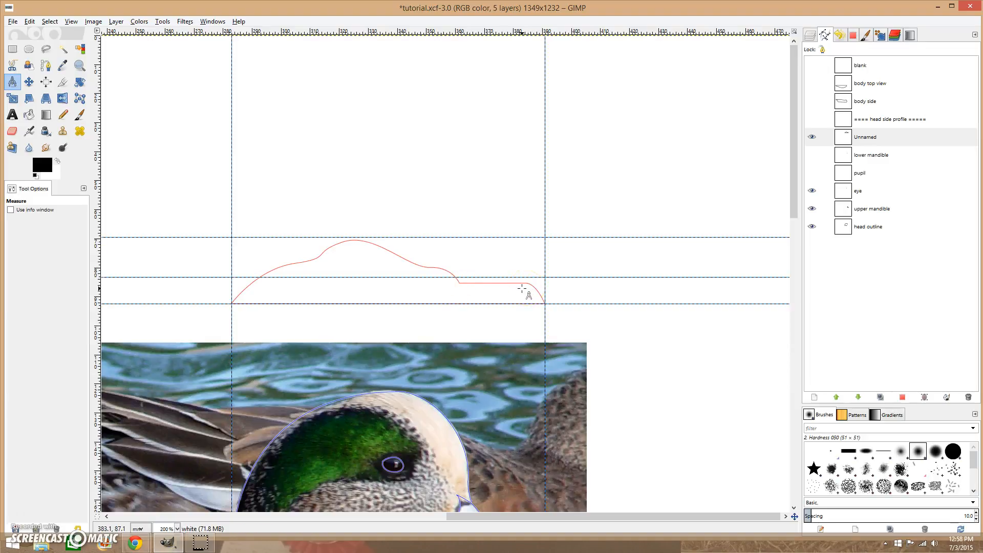
Step: Raise the two bill anchors of the head path onto the new bill-width guide and the cheek anchor onto the head-width guide
{"action": "key", "text": "b"}
{"action": "left_click", "coordinate": [487, 283]}
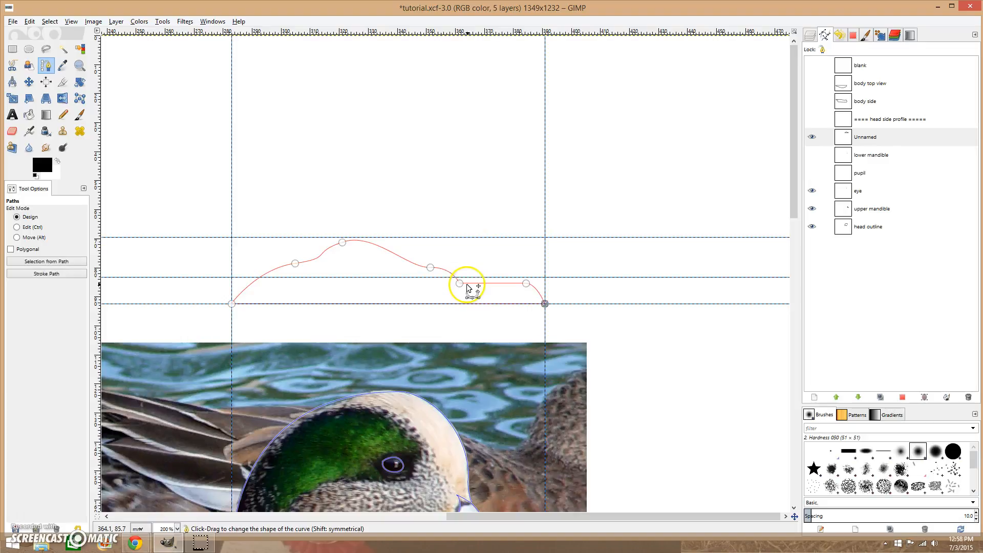
{"action": "left_click_drag", "start_coordinate": [460, 283], "coordinate": [460, 277]}
{"action": "left_click_drag", "start_coordinate": [527, 285], "coordinate": [527, 280]}
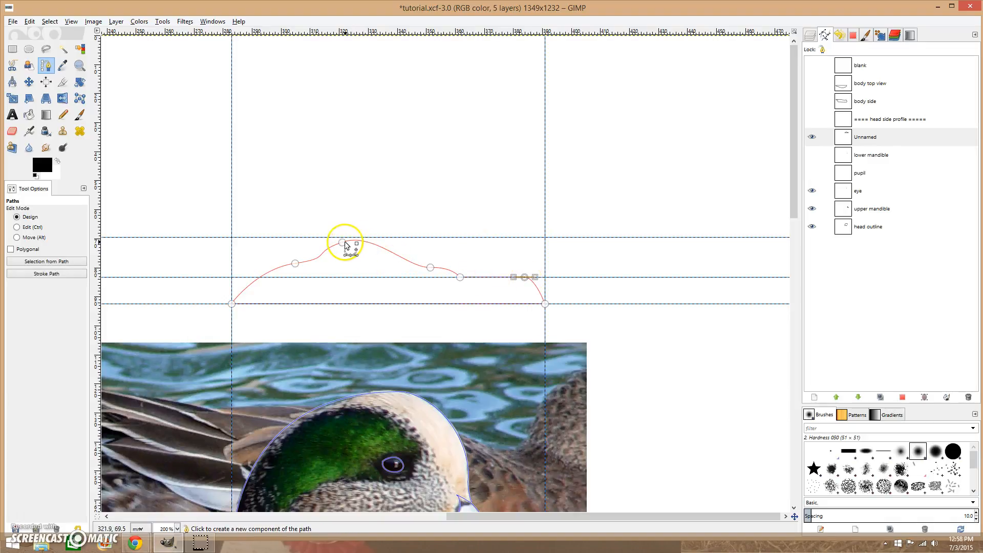
{"action": "left_click_drag", "start_coordinate": [342, 242], "coordinate": [343, 240]}
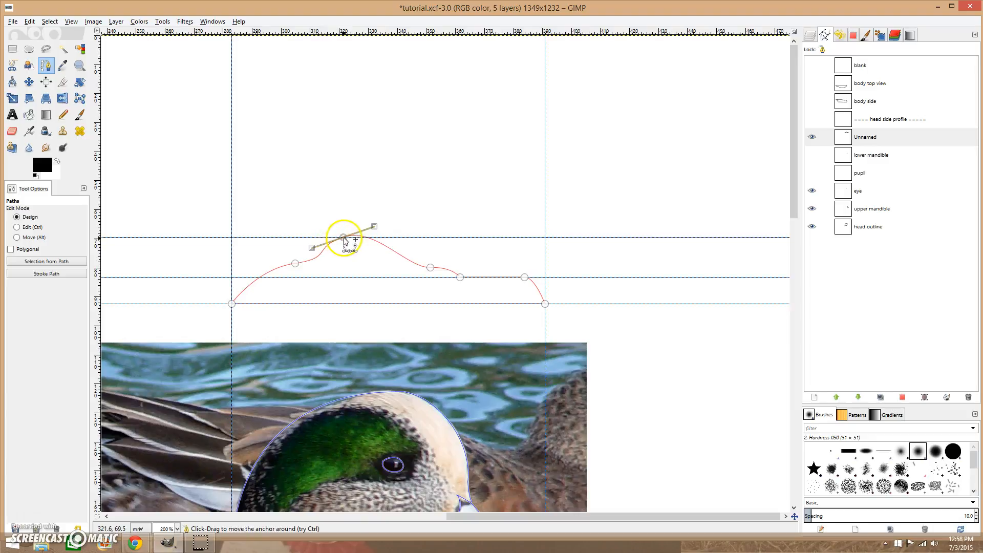
Step: Add a vertical guide through the widest part of the cheek and move the path's peak anchor to its intersection with the head-width guide
{"action": "scroll", "coordinate": [388, 282], "scroll_direction": "down", "scroll_amount": 5}
{"action": "scroll", "coordinate": [387, 282], "scroll_direction": "up", "scroll_amount": 3}
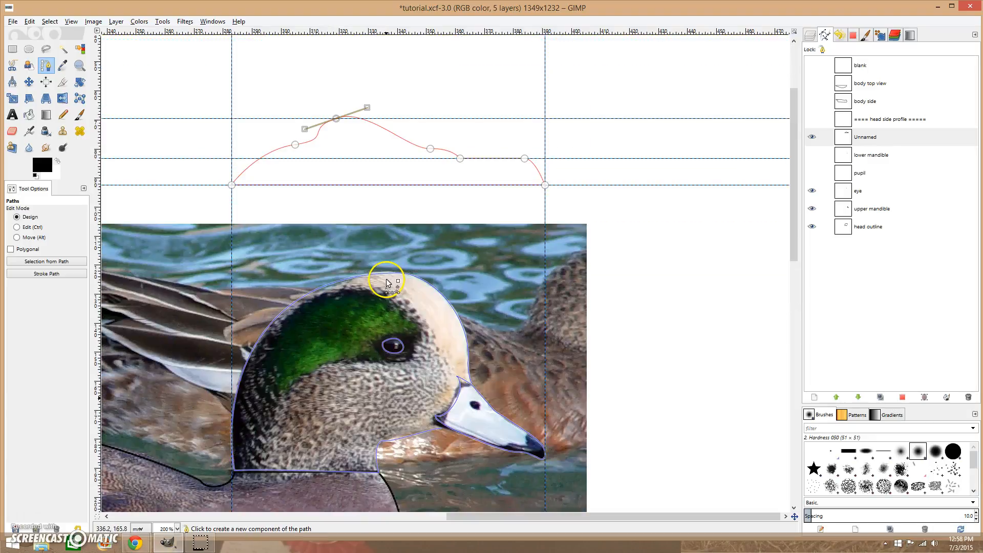
{"action": "left_click_drag", "start_coordinate": [96, 325], "coordinate": [316, 390]}
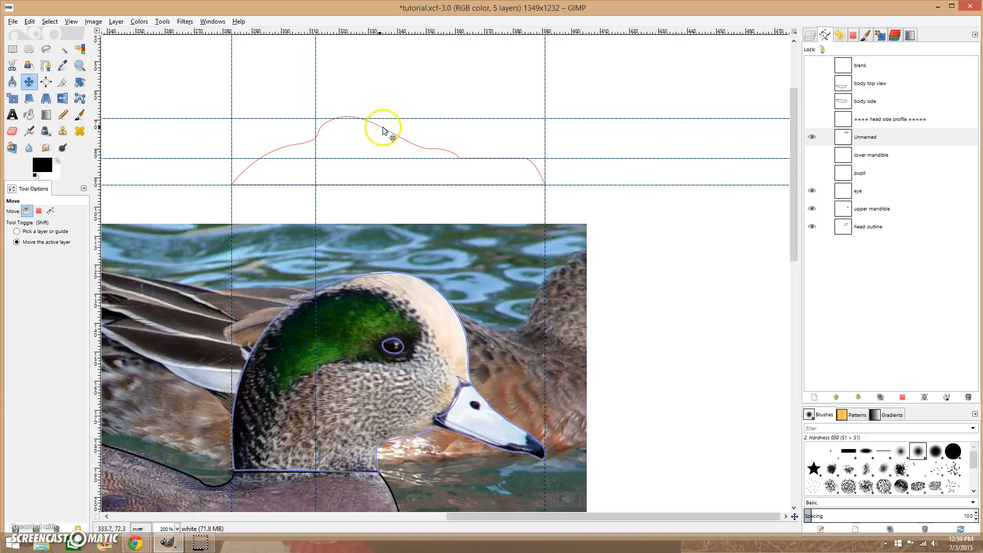
{"action": "key", "text": "b"}
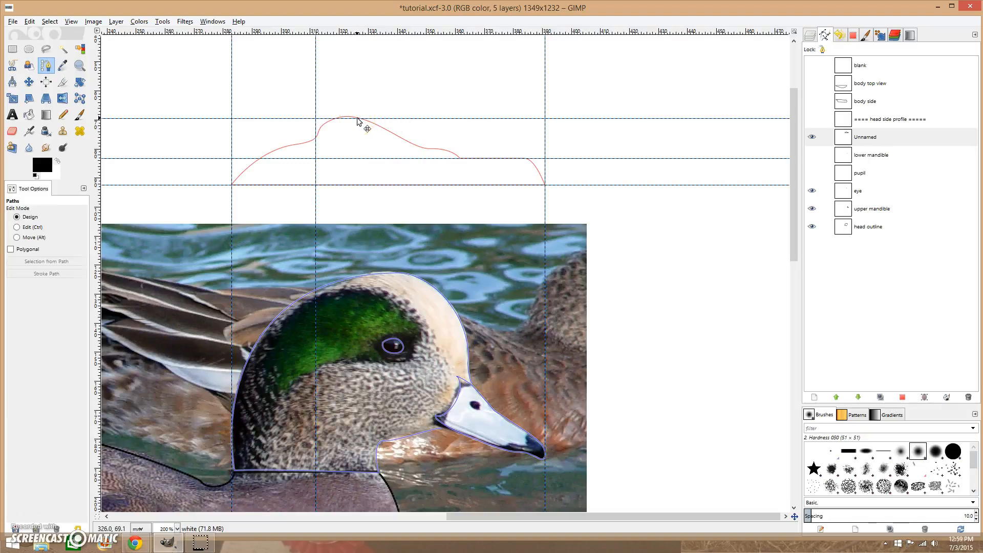
{"action": "left_click", "coordinate": [359, 121]}
{"action": "left_click_drag", "start_coordinate": [338, 121], "coordinate": [318, 121]}
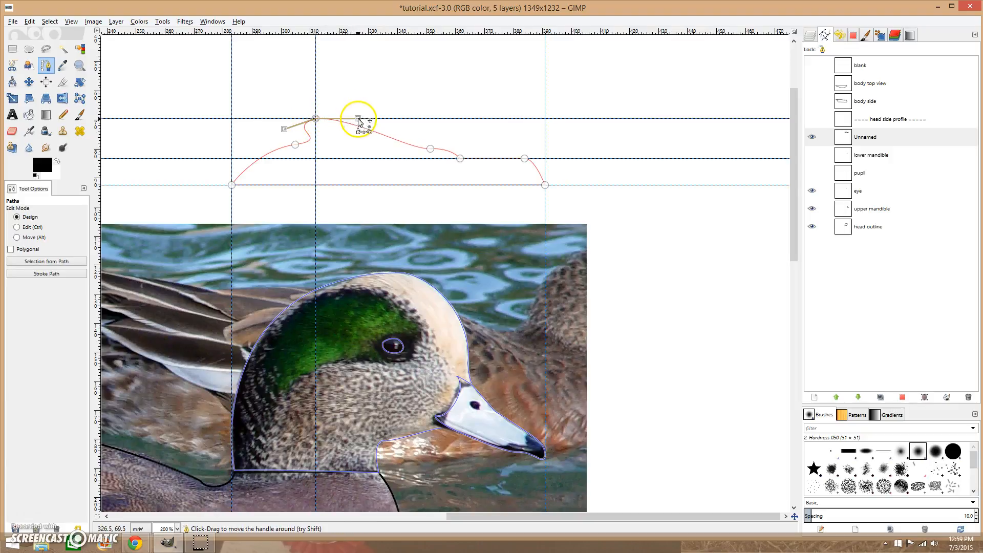
Step: Reshape the back of the head by moving its anchor outward toward the rear guide and adjusting the handles for a fuller curve
{"action": "left_click_drag", "start_coordinate": [293, 147], "coordinate": [263, 150]}
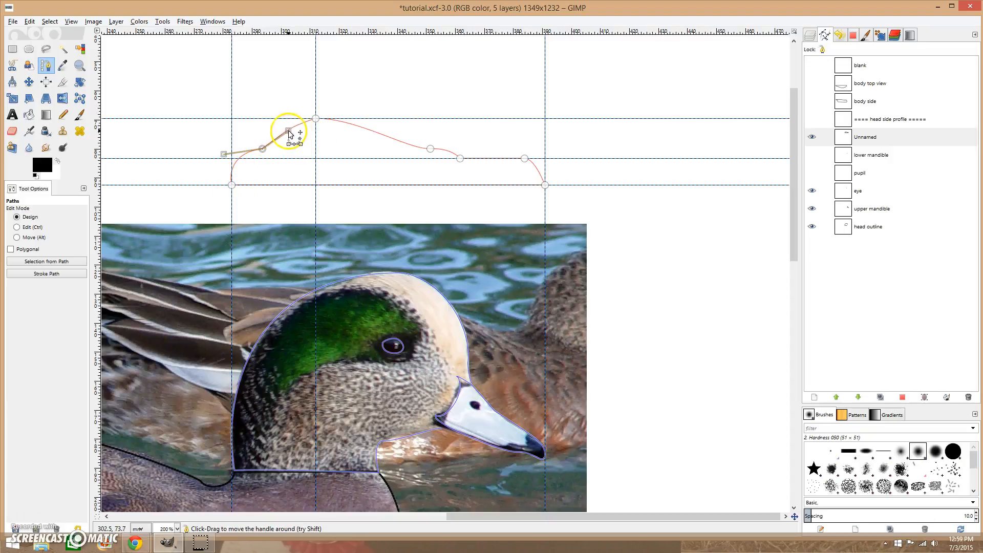
{"action": "left_click_drag", "start_coordinate": [224, 154], "coordinate": [234, 153]}
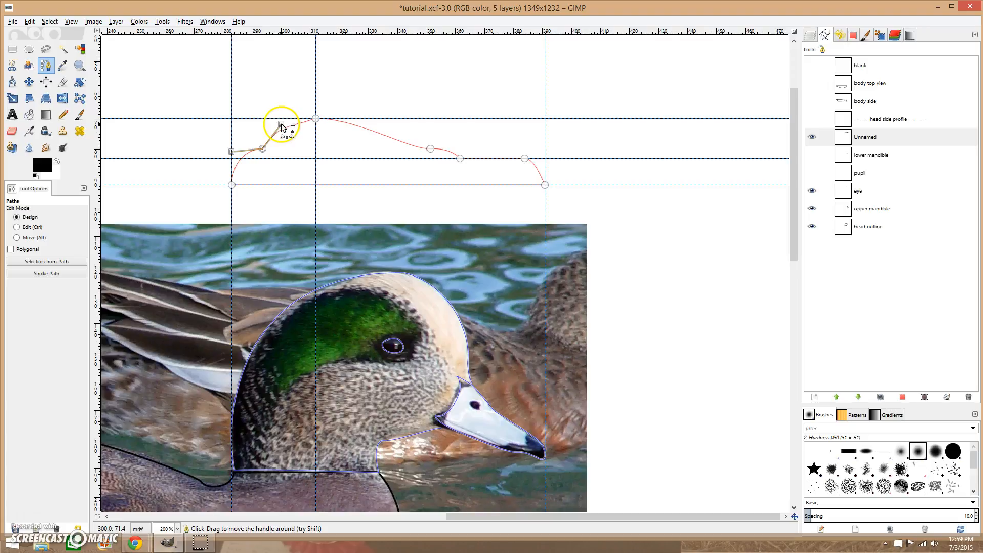
{"action": "left_click_drag", "start_coordinate": [263, 148], "coordinate": [266, 143]}
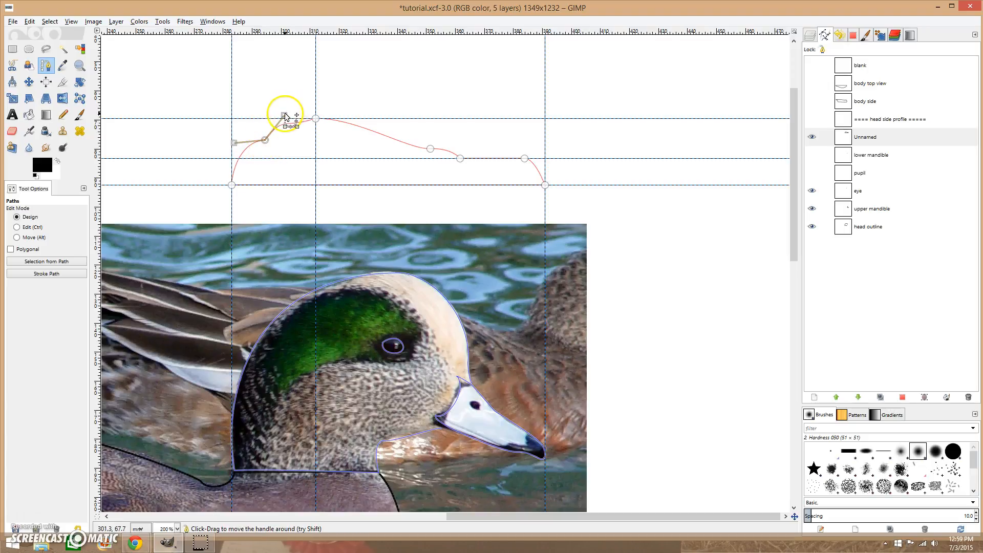
{"action": "left_click", "coordinate": [299, 122]}
{"action": "key", "text": "ctrl+z"}
{"action": "left_click", "coordinate": [316, 118]}
{"action": "left_click_drag", "start_coordinate": [290, 128], "coordinate": [311, 122]}
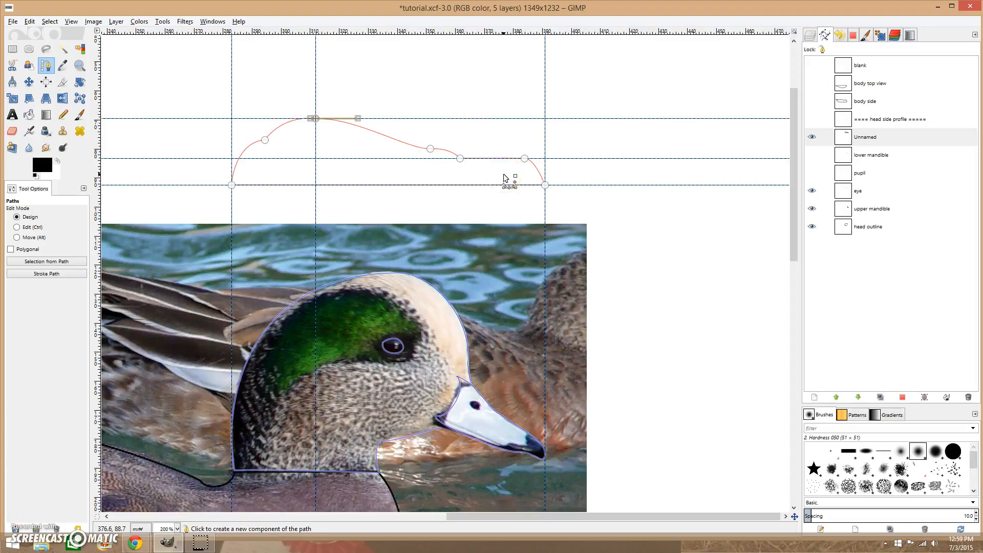
Step: Add vertical guides through the rear upper corner of the upper mandible, at about 360.5 mm, and through the center of the eye
{"action": "left_click", "coordinate": [466, 302]}
{"action": "scroll", "coordinate": [481, 349], "scroll_direction": "up", "scroll_amount": 3}
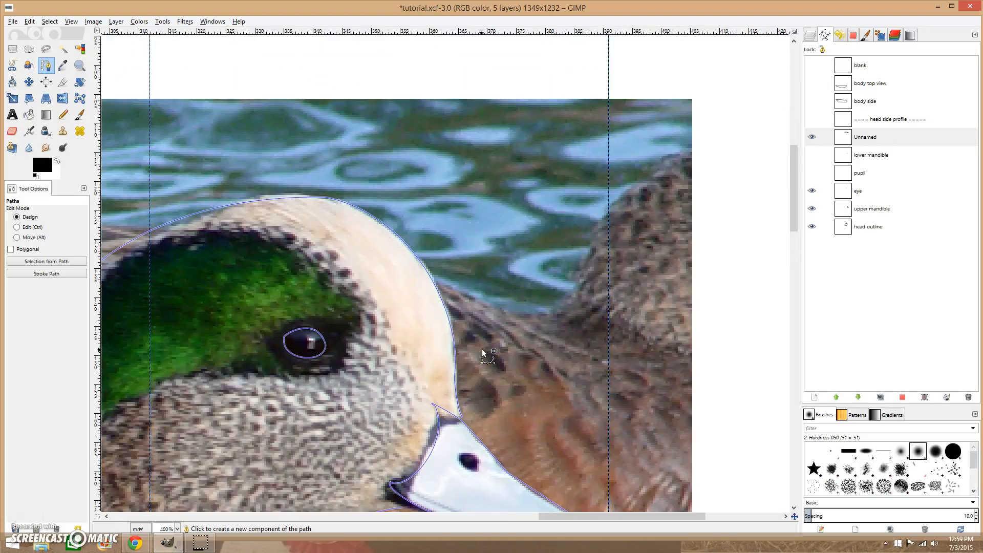
{"action": "scroll", "coordinate": [484, 346], "scroll_direction": "down", "scroll_amount": 3}
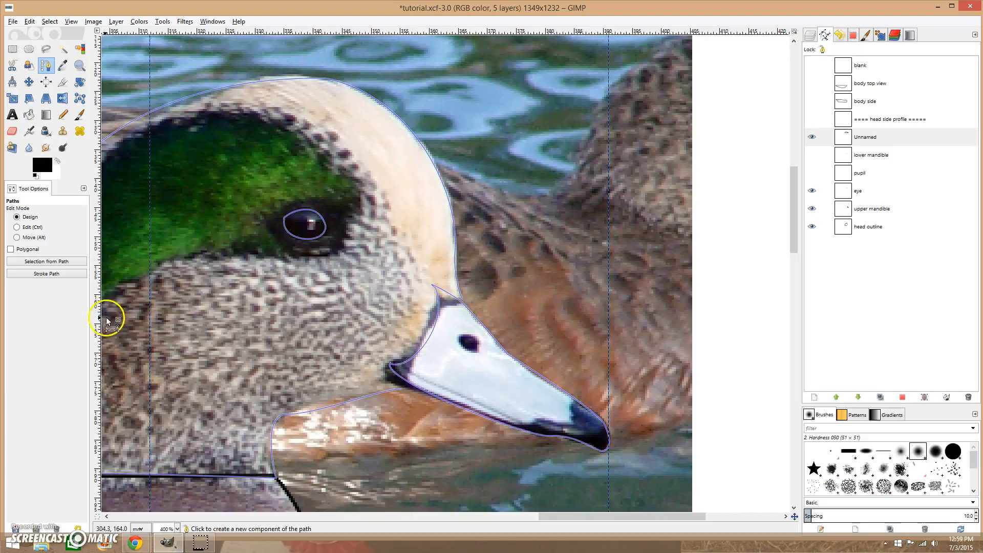
{"action": "left_click_drag", "start_coordinate": [96, 320], "coordinate": [222, 322]}
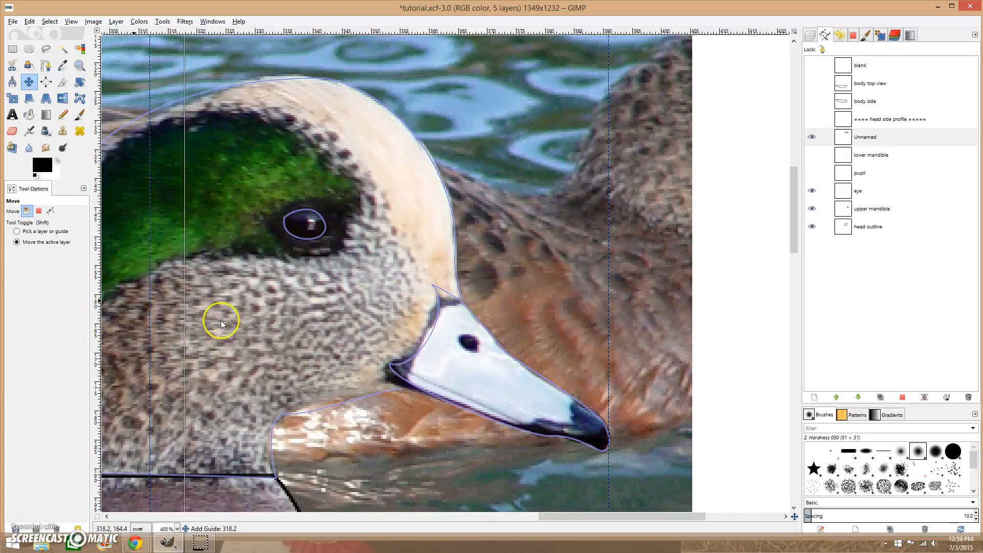
{"action": "left_click_drag", "start_coordinate": [349, 324], "coordinate": [434, 289]}
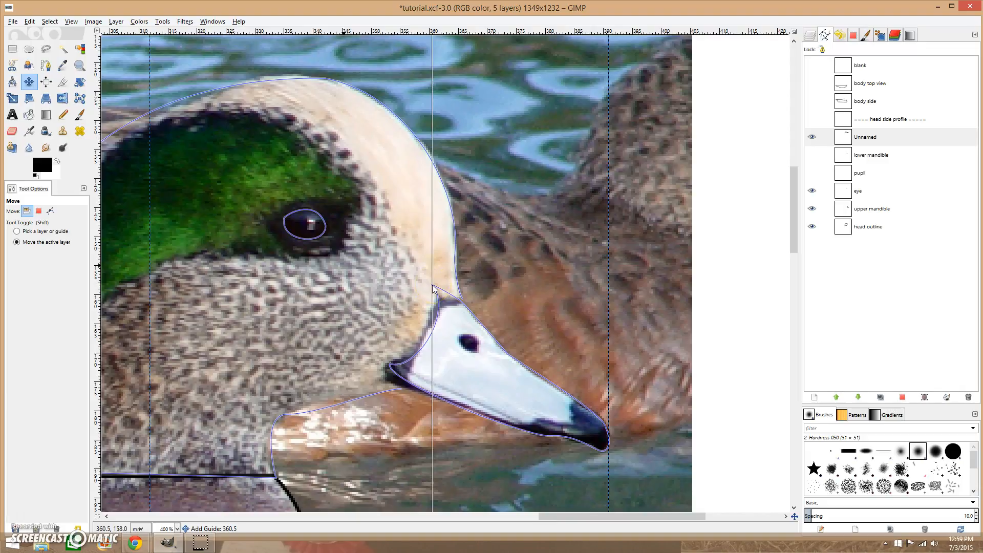
{"action": "left_click_drag", "start_coordinate": [433, 287], "coordinate": [433, 287]}
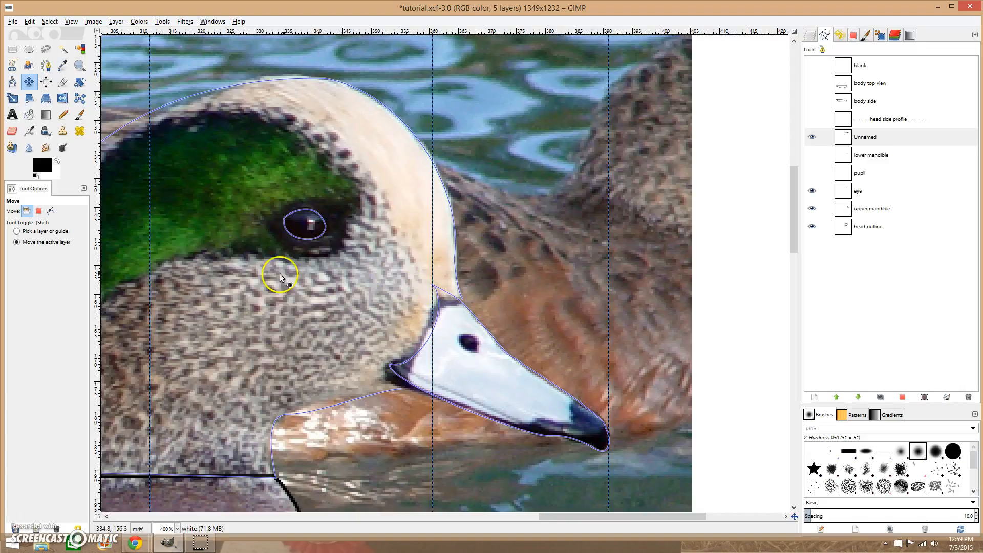
{"action": "left_click_drag", "start_coordinate": [96, 296], "coordinate": [307, 277]}
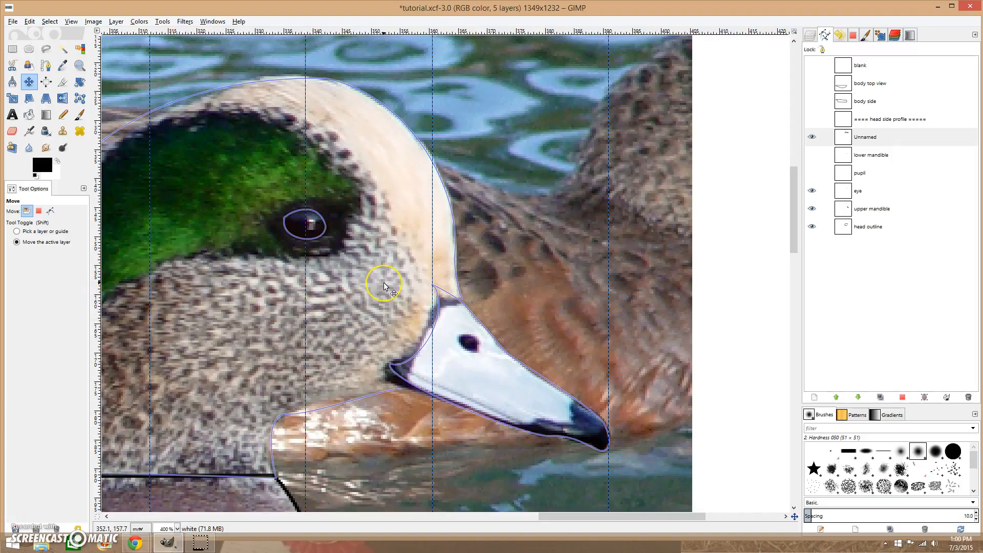
Step: Move the path's eye-recess anchor onto the eye guide and the bill-base anchor onto the intersection of the bill guides
{"action": "scroll", "coordinate": [385, 286], "scroll_direction": "down", "scroll_amount": 3}
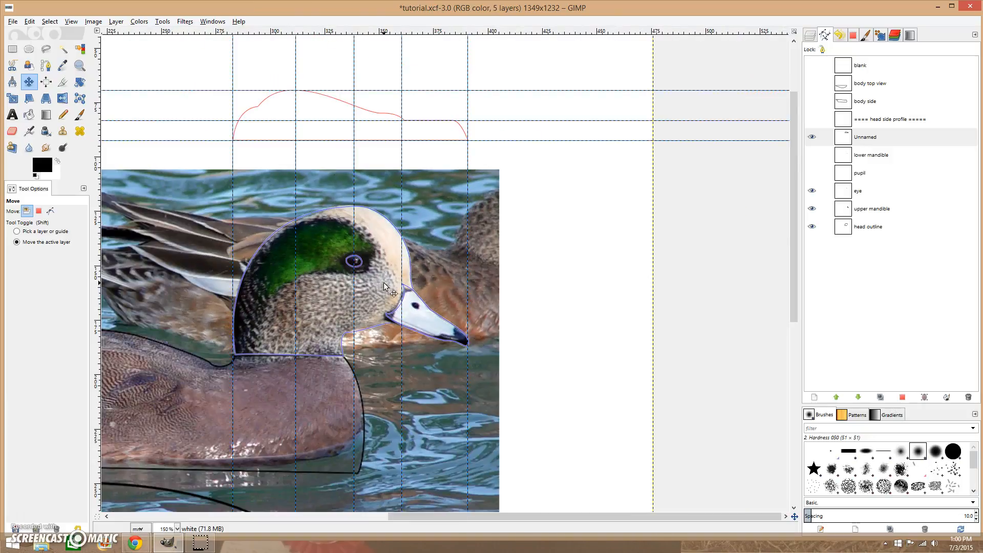
{"action": "scroll", "coordinate": [386, 287], "scroll_direction": "up", "scroll_amount": 3}
{"action": "scroll", "coordinate": [386, 229], "scroll_direction": "up", "scroll_amount": 2}
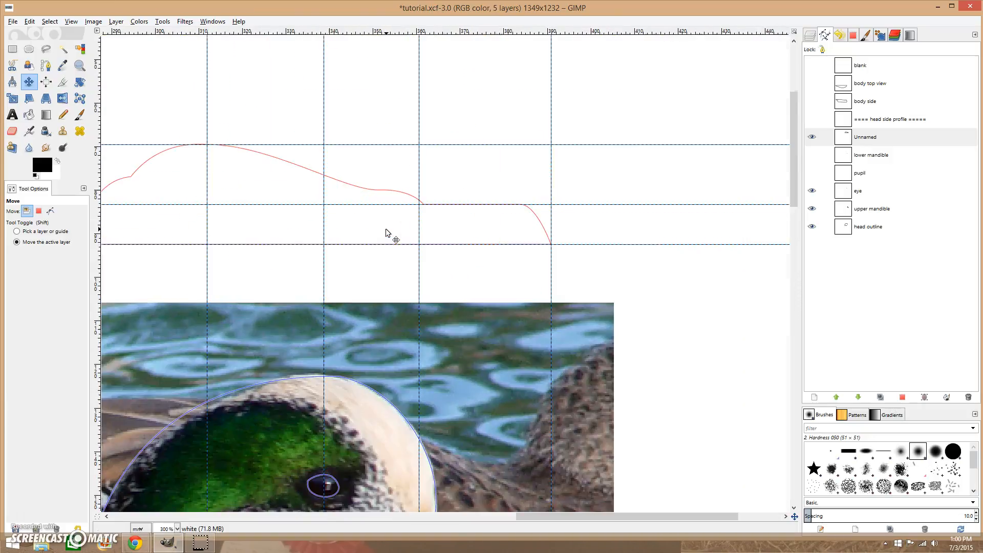
{"action": "key", "text": "b"}
{"action": "left_click", "coordinate": [369, 190]}
{"action": "left_click_drag", "start_coordinate": [379, 191], "coordinate": [324, 181]}
{"action": "left_click", "coordinate": [422, 205]}
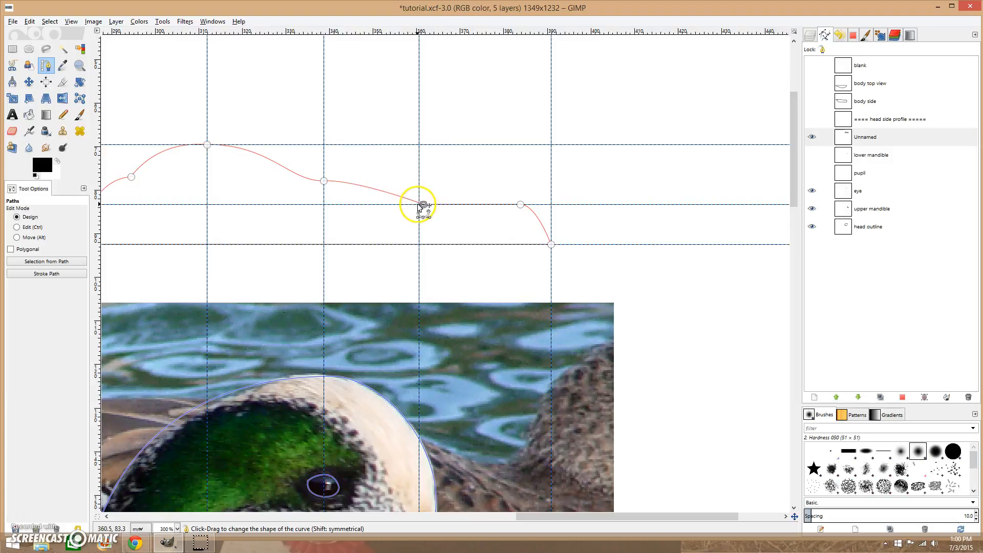
{"action": "left_click_drag", "start_coordinate": [423, 205], "coordinate": [419, 205]}
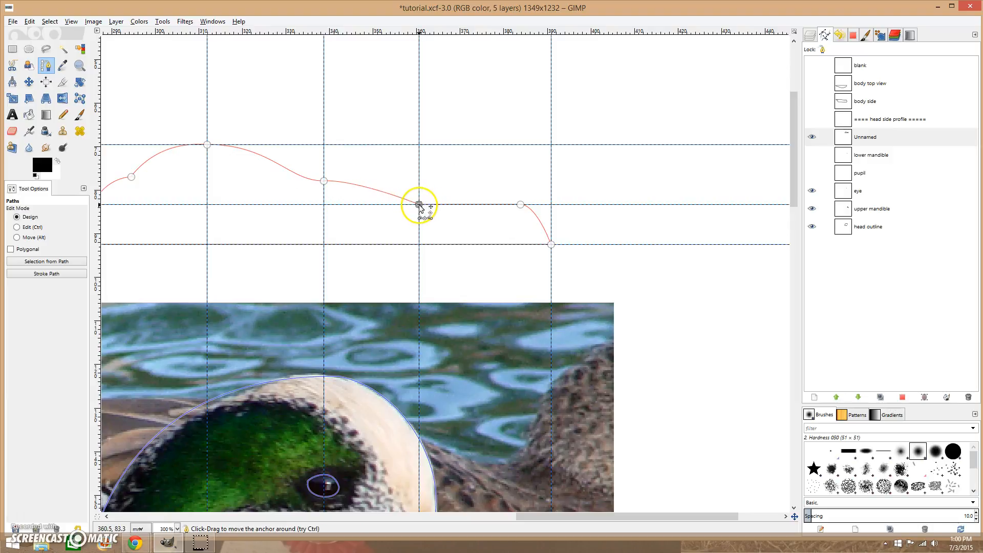
Step: Taper and round the bill's tip, and bow the path segment between the eye and bill-base anchors outward
{"action": "left_click", "coordinate": [521, 205]}
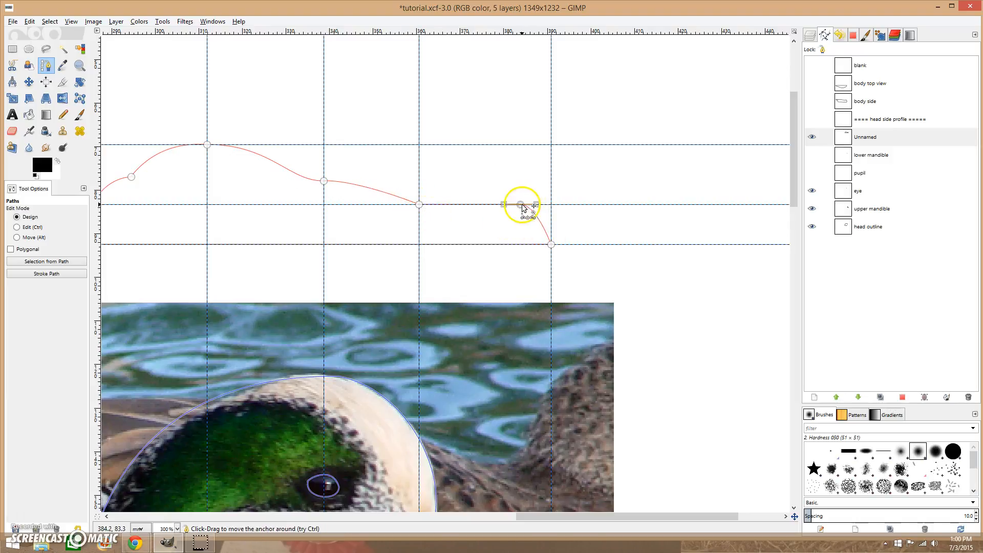
{"action": "left_click_drag", "start_coordinate": [535, 204], "coordinate": [547, 214]}
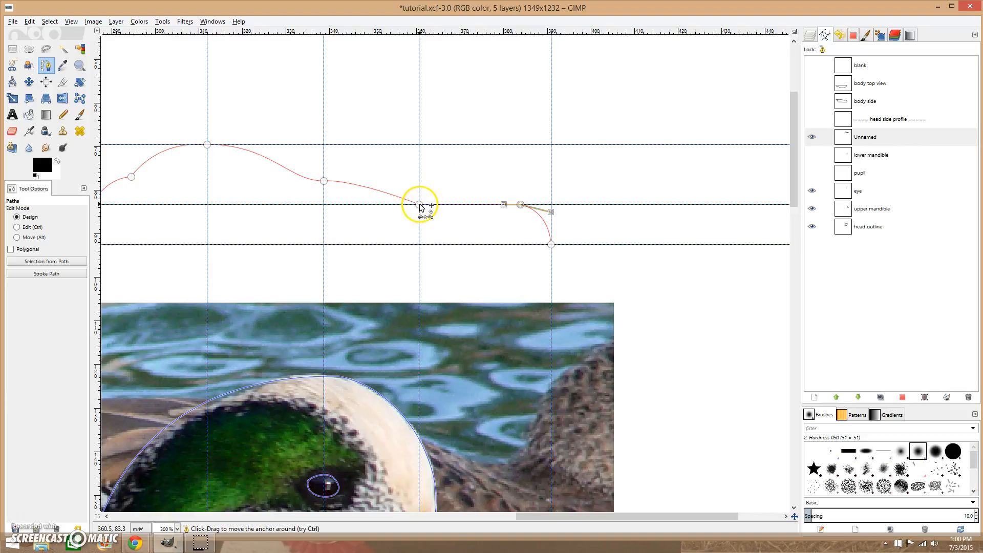
{"action": "left_click_drag", "start_coordinate": [522, 208], "coordinate": [523, 214]}
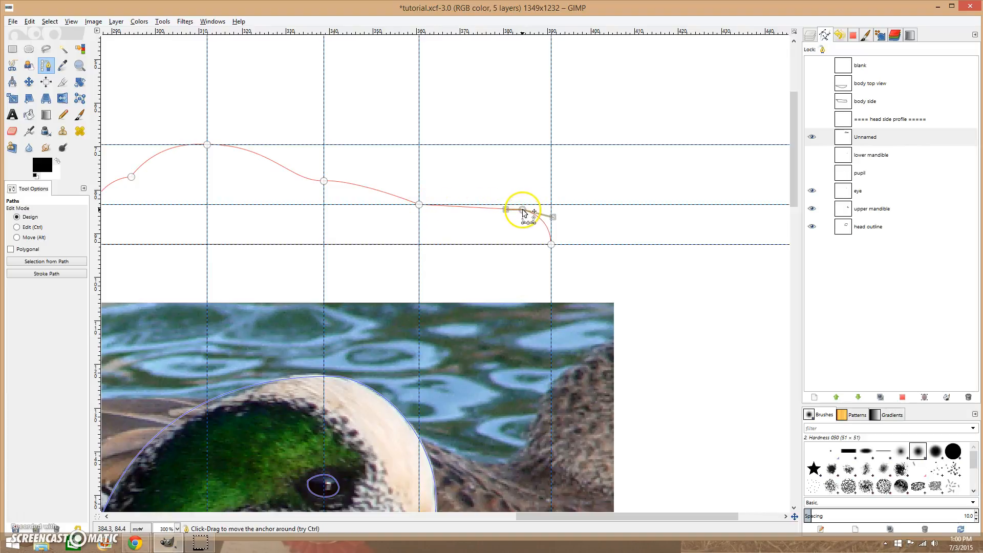
{"action": "mouse_move", "coordinate": [553, 221]}
{"action": "left_mouse_down"}
{"action": "mouse_move", "coordinate": [523, 213]}
{"action": "mouse_move", "coordinate": [551, 219]}
{"action": "left_mouse_up"}
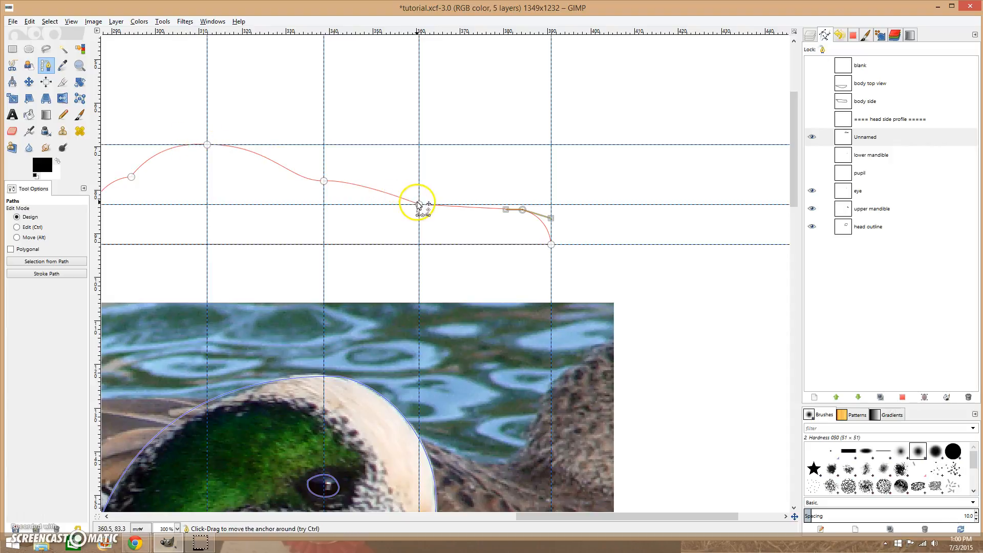
{"action": "left_click_drag", "start_coordinate": [368, 188], "coordinate": [389, 180]}
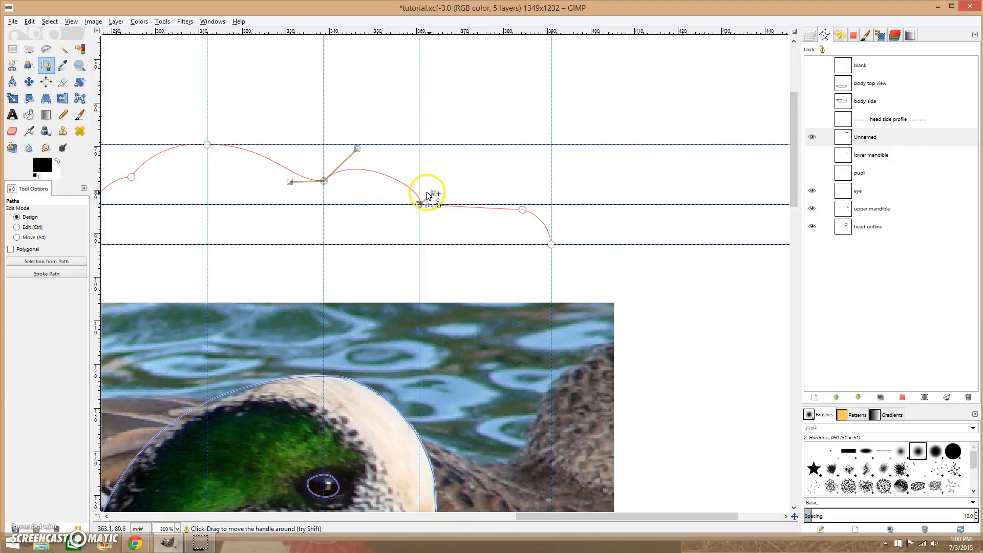
{"action": "left_click_drag", "start_coordinate": [357, 149], "coordinate": [369, 176]}
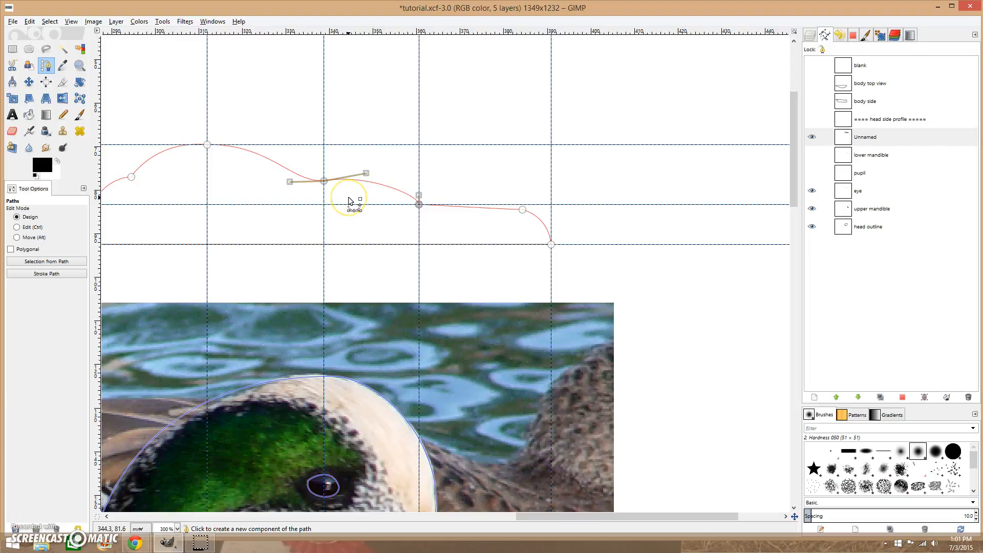
Step: Adjust both handles of the widest cheek anchor along the head-width guide to smooth the curve from the cheek down to the eye
{"action": "left_click", "coordinate": [207, 147]}
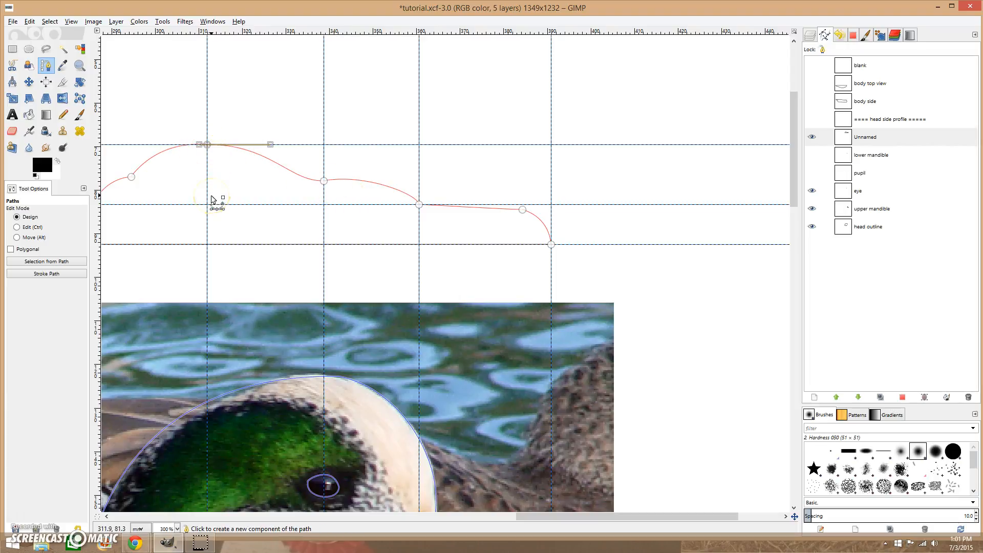
{"action": "scroll", "coordinate": [212, 200], "scroll_direction": "up", "scroll_amount": 2, "text": "ctrl"}
{"action": "scroll", "coordinate": [202, 194], "scroll_direction": "up", "scroll_amount": 3}
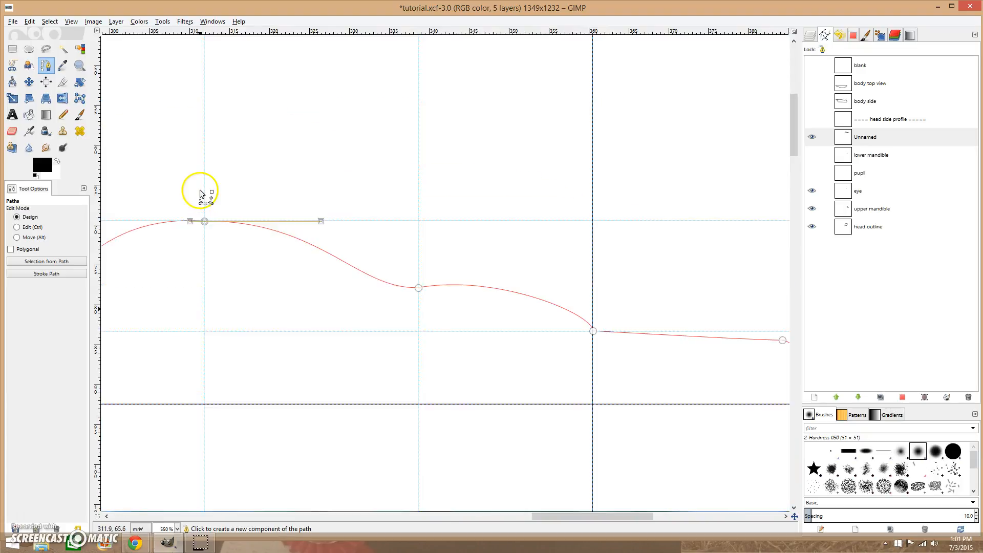
{"action": "left_click_drag", "start_coordinate": [321, 222], "coordinate": [300, 290]}
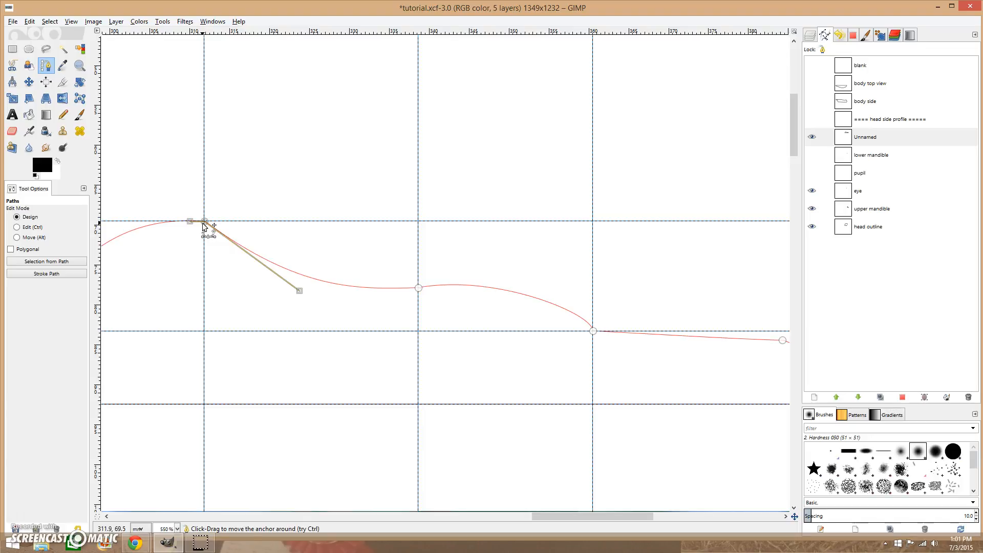
{"action": "left_click", "coordinate": [189, 222]}
{"action": "mouse_move", "coordinate": [189, 222]}
{"action": "left_mouse_down"}
{"action": "mouse_move", "coordinate": [203, 222]}
{"action": "mouse_move", "coordinate": [145, 225]}
{"action": "mouse_move", "coordinate": [193, 228]}
{"action": "mouse_move", "coordinate": [182, 228]}
{"action": "left_mouse_up"}
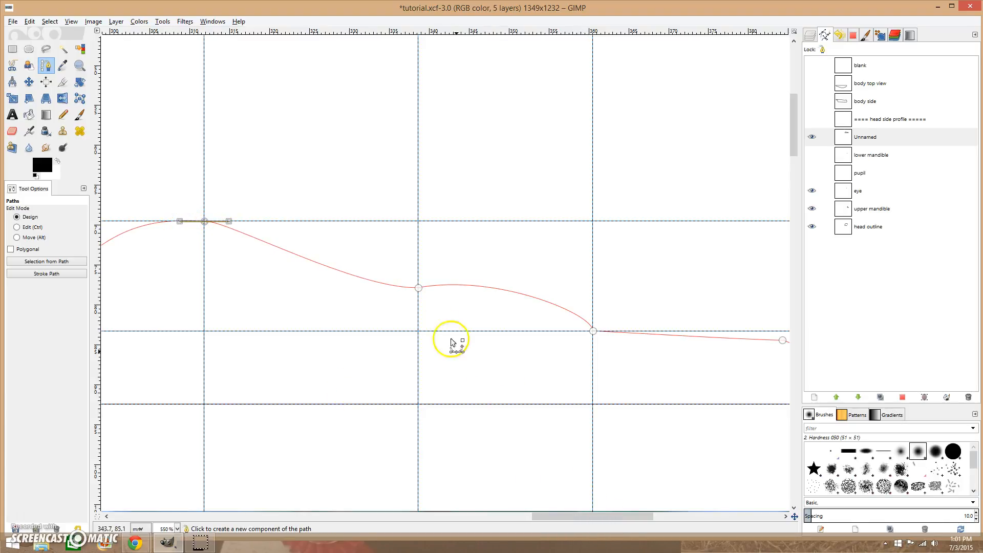
{"action": "left_click_drag", "start_coordinate": [229, 223], "coordinate": [296, 229]}
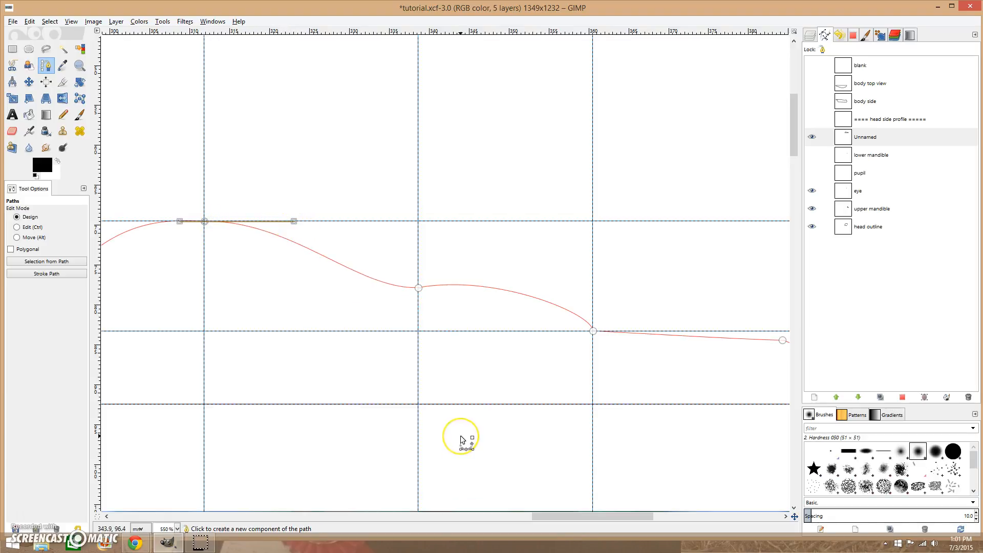
Step: Reshape the curve between the widest cheek anchor and the eye anchor into an outward bow using both anchors' handles, and save the file
{"action": "scroll", "coordinate": [460, 435], "scroll_direction": "down", "scroll_amount": 1}
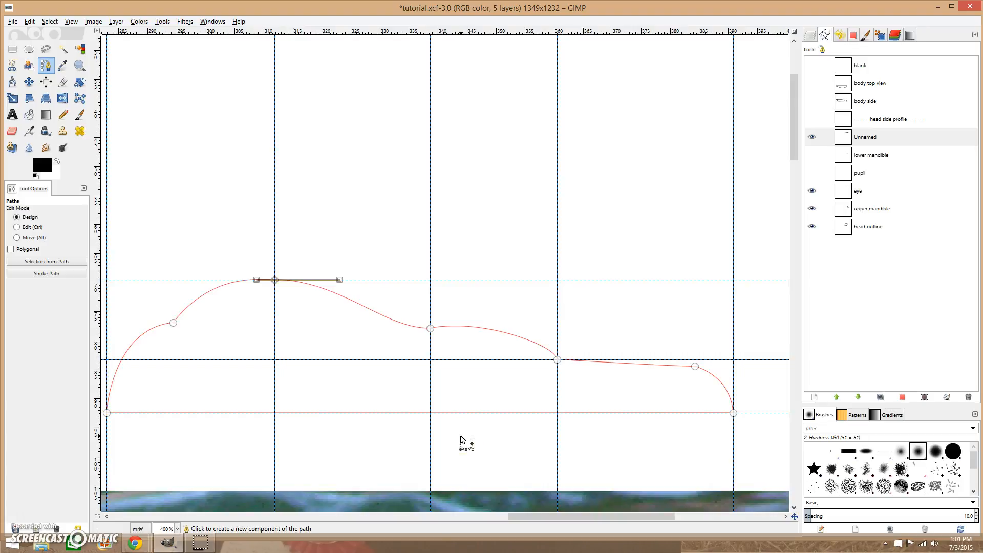
{"action": "scroll", "coordinate": [461, 439], "scroll_direction": "down", "scroll_amount": 3}
{"action": "left_click_drag", "start_coordinate": [339, 161], "coordinate": [371, 168]}
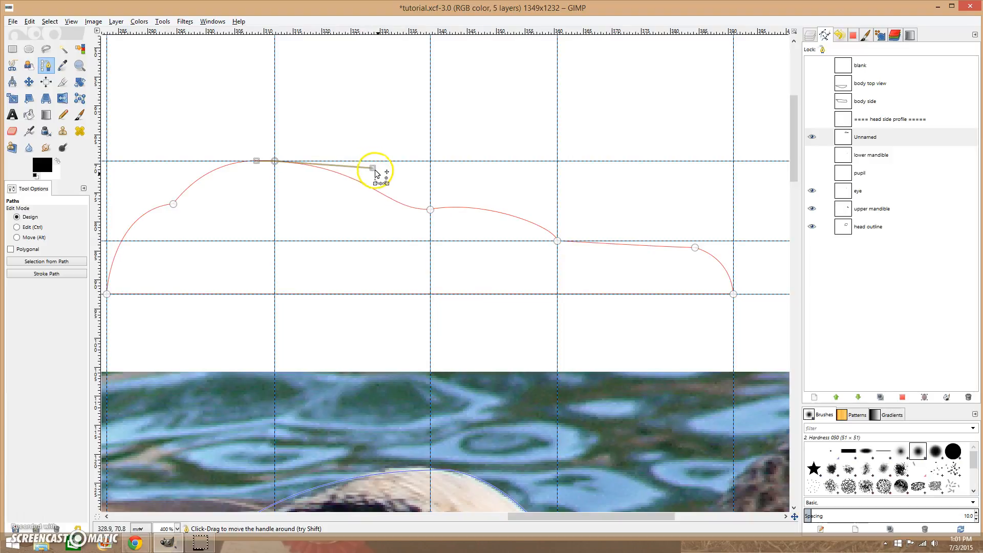
{"action": "left_click", "coordinate": [432, 212]}
{"action": "left_click_drag", "start_coordinate": [388, 213], "coordinate": [412, 209]}
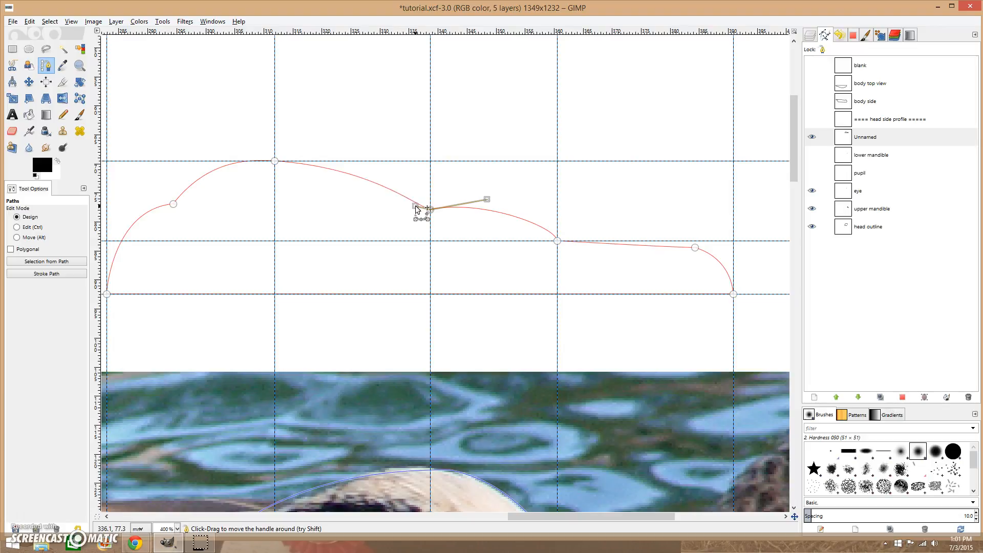
{"action": "left_click_drag", "start_coordinate": [410, 210], "coordinate": [405, 226]}
{"action": "key", "text": "ctrl+s"}
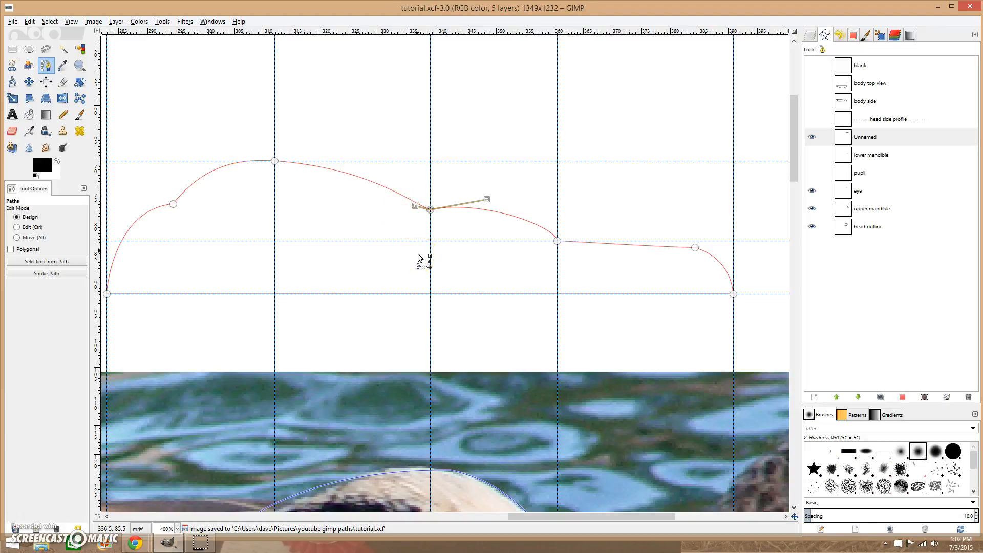
Step: Move the unnamed profile path below the head outline path and rename it "head top outline"
{"action": "scroll", "coordinate": [418, 258], "scroll_direction": "down", "scroll_amount": 10}
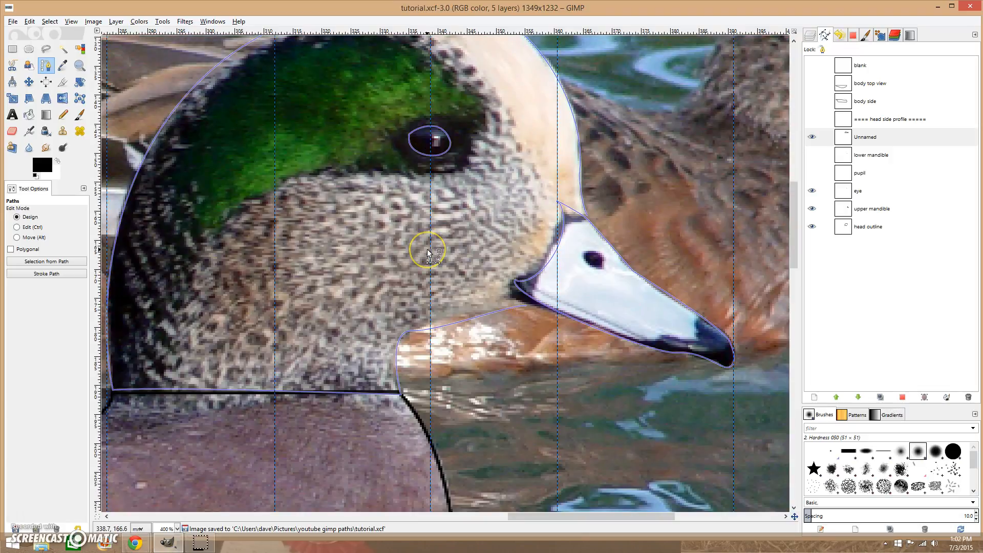
{"action": "scroll", "coordinate": [430, 254], "scroll_direction": "up", "scroll_amount": 10}
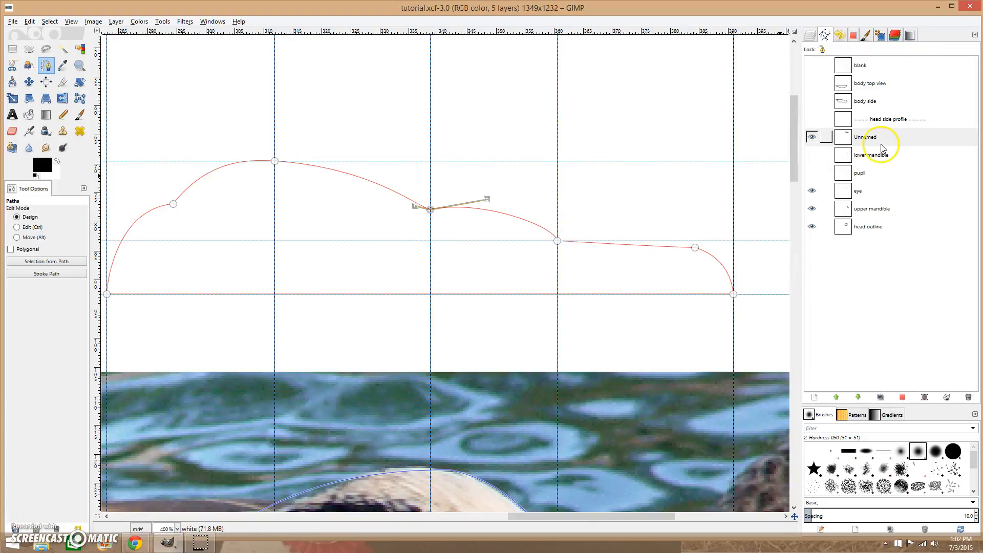
{"action": "left_click", "coordinate": [865, 139]}
{"action": "left_click_drag", "start_coordinate": [865, 139], "coordinate": [872, 239]}
{"action": "double_click", "coordinate": [873, 229]}
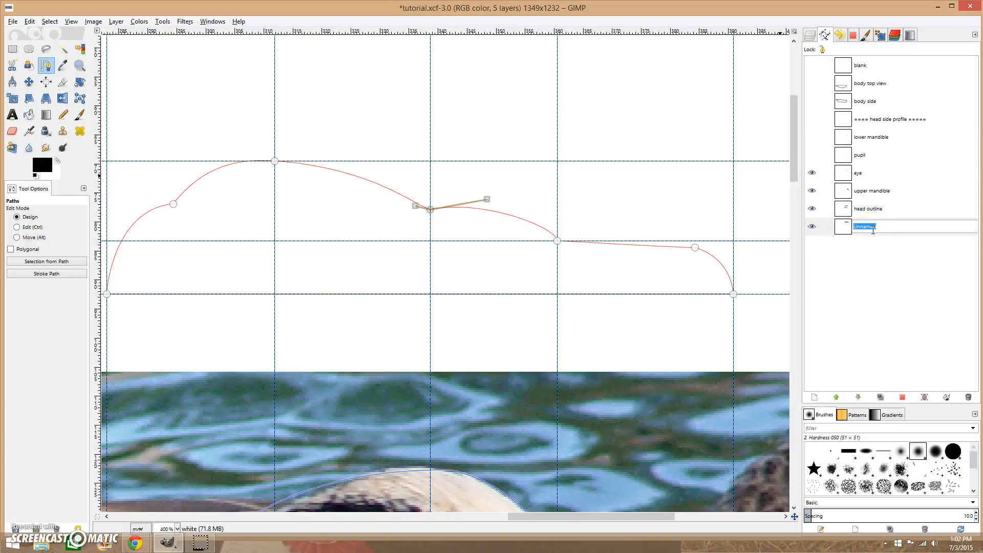
{"action": "type", "text": "head top outline"}
{"action": "key", "text": "Return"}
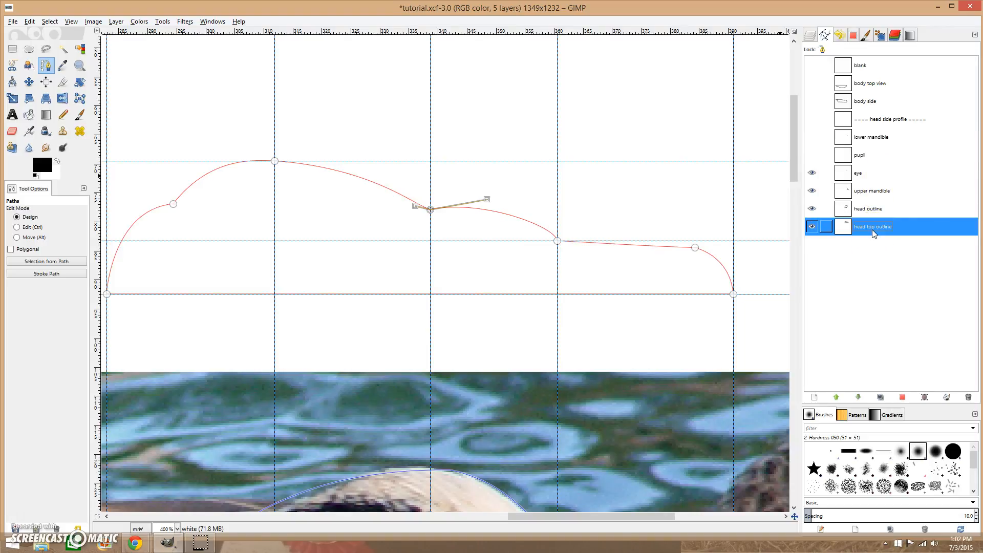
{"action": "right_click", "coordinate": [894, 124]}
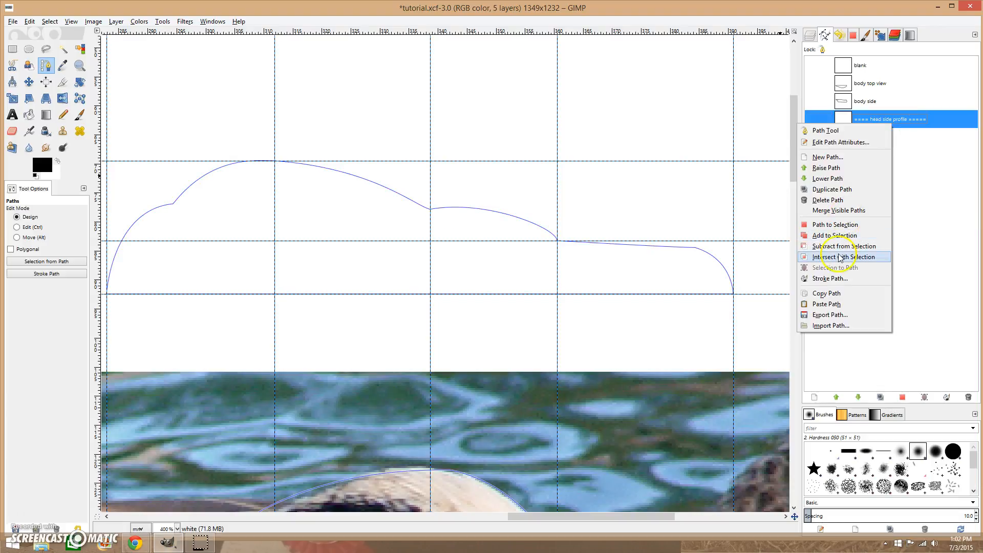
{"action": "left_click", "coordinate": [834, 293]}
{"action": "right_click", "coordinate": [908, 219]}
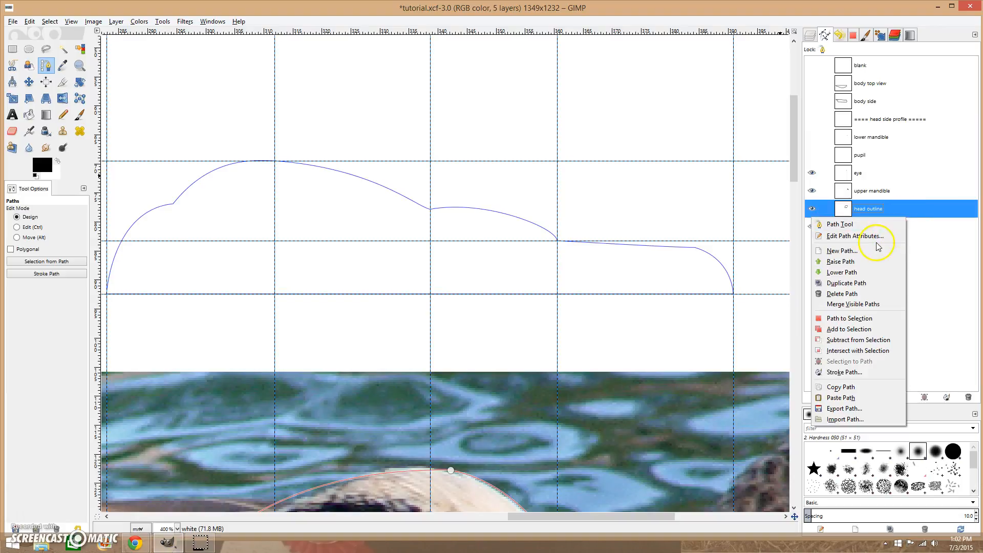
{"action": "left_click", "coordinate": [928, 241]}
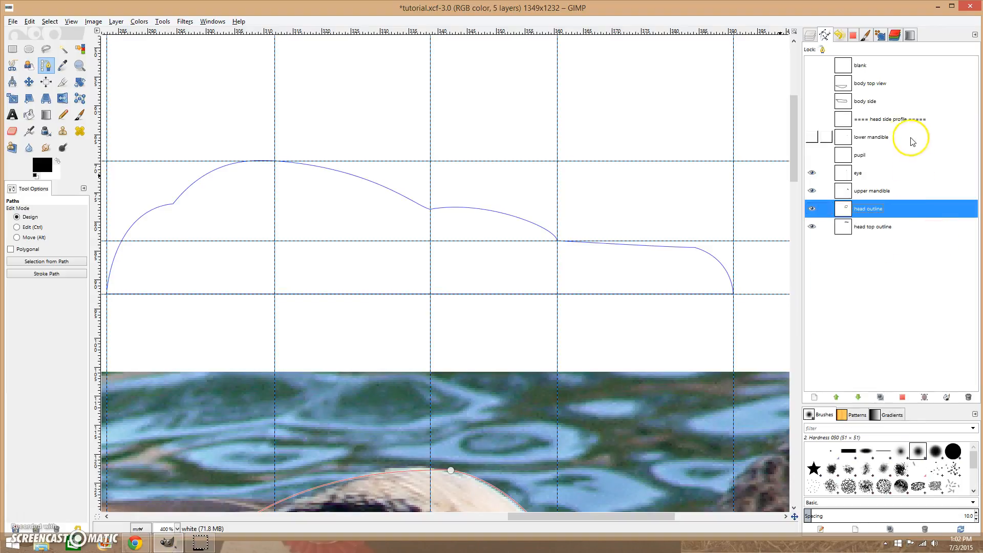
Step: Duplicate the head side profile separator path, place it directly above head top outline, and rename it "==== head top profile ====="
{"action": "right_click", "coordinate": [890, 119]}
{"action": "left_click", "coordinate": [829, 183]}
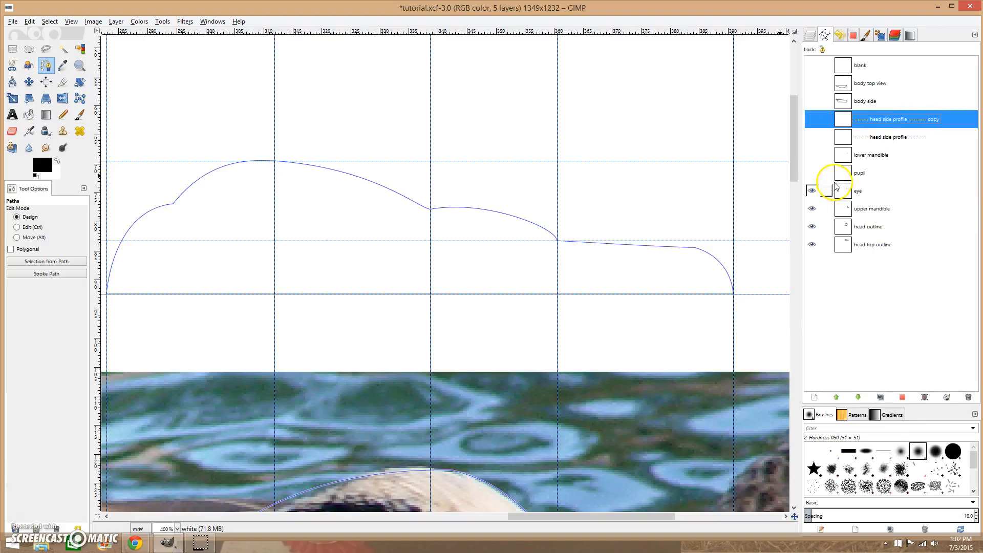
{"action": "left_click_drag", "start_coordinate": [902, 124], "coordinate": [898, 228]}
{"action": "double_click", "coordinate": [902, 229]}
{"action": "left_click", "coordinate": [893, 227]}
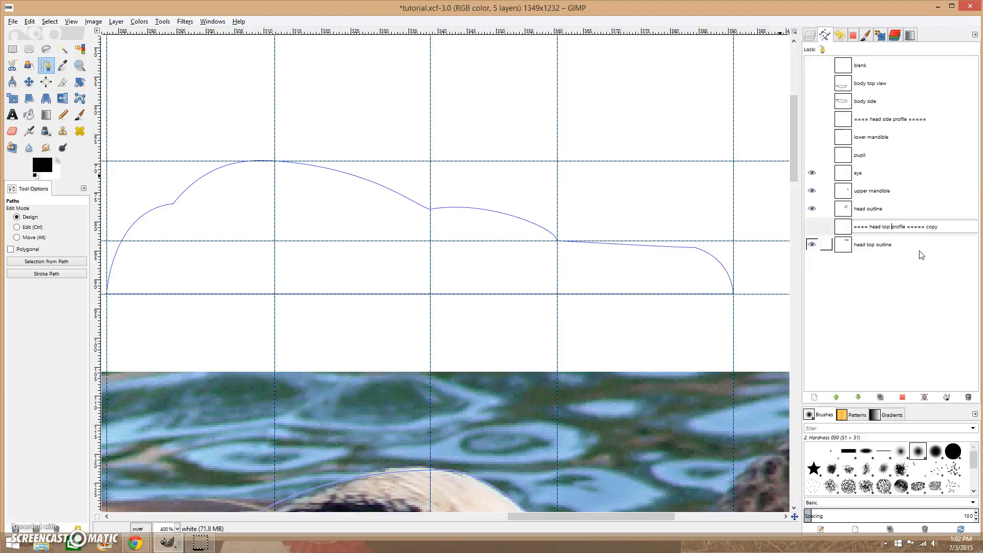
{"action": "key", "text": "Return"}
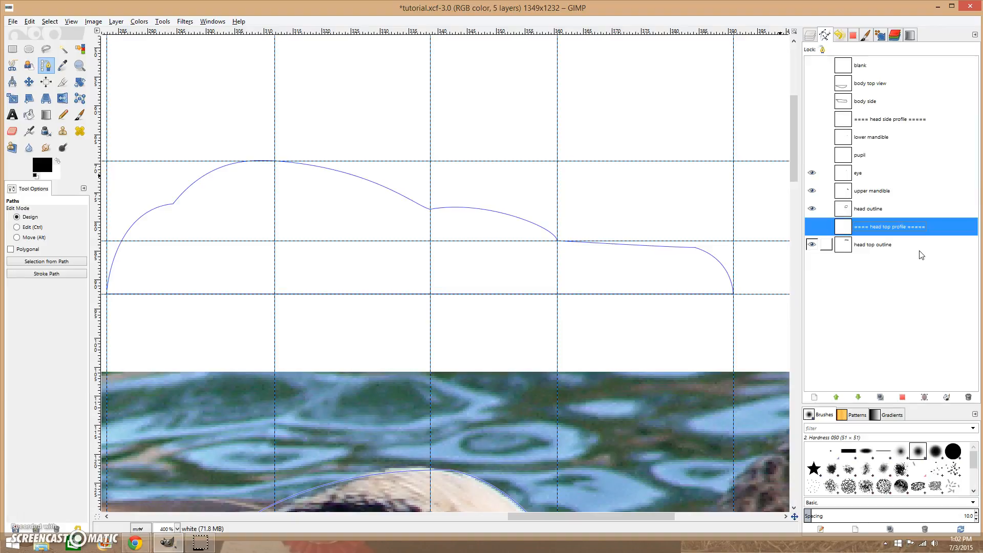
Step: Measure 4.6 mm up from the centerline along the vertical bill-base guide and add a horizontal guide there
{"action": "left_click", "coordinate": [875, 245]}
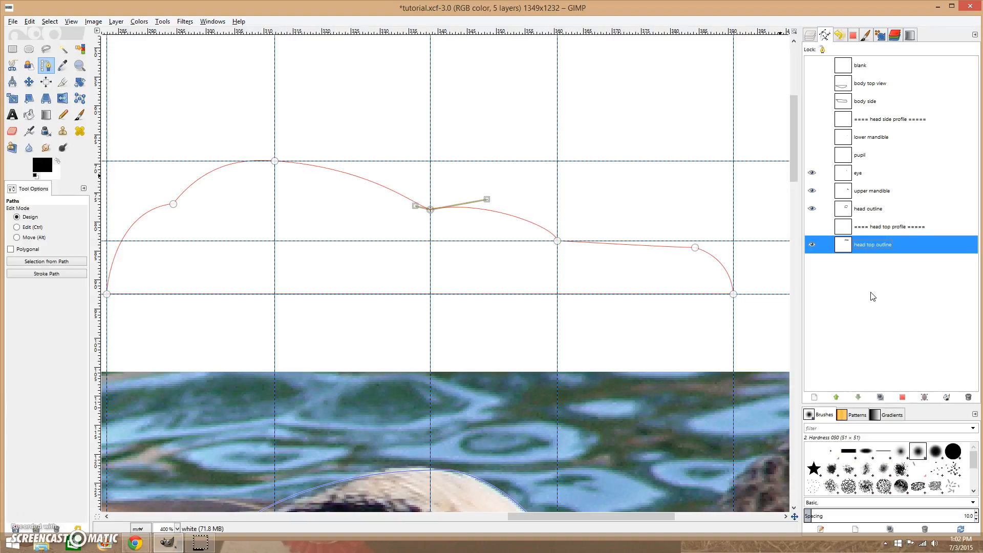
{"action": "left_click", "coordinate": [559, 258]}
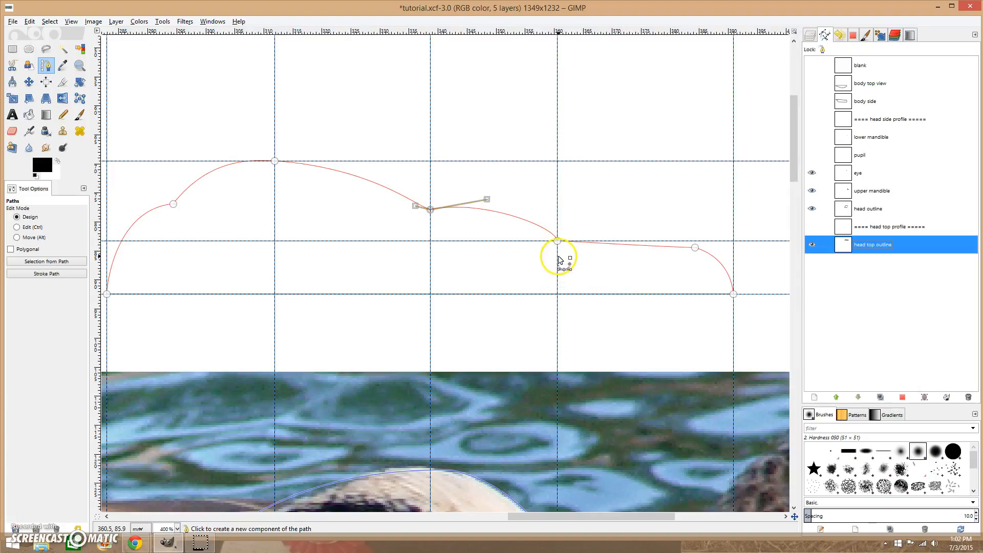
{"action": "left_click", "coordinate": [561, 242]}
{"action": "key", "text": "shift+m"}
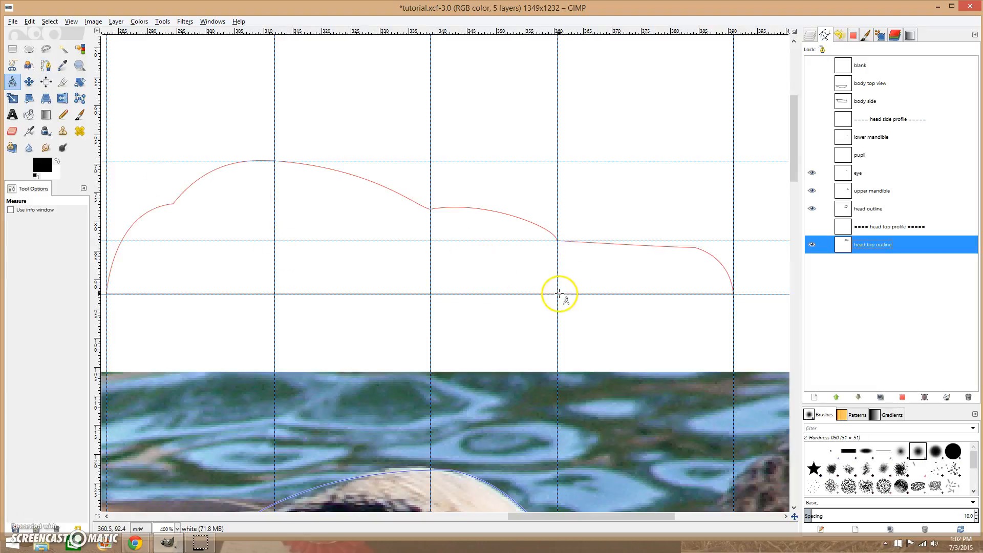
{"action": "left_click_drag", "start_coordinate": [557, 294], "coordinate": [556, 267]}
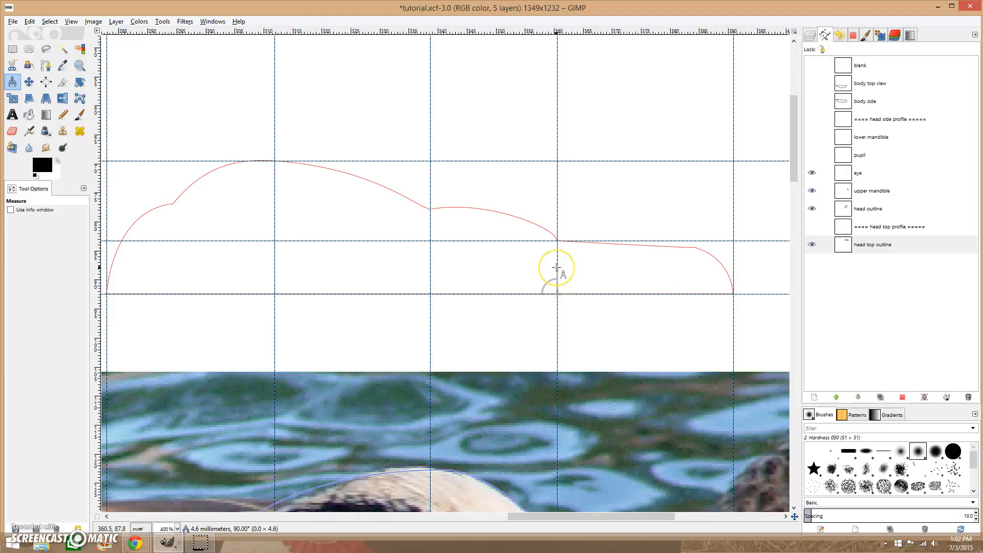
{"action": "left_click", "coordinate": [556, 267], "text": "ctrl"}
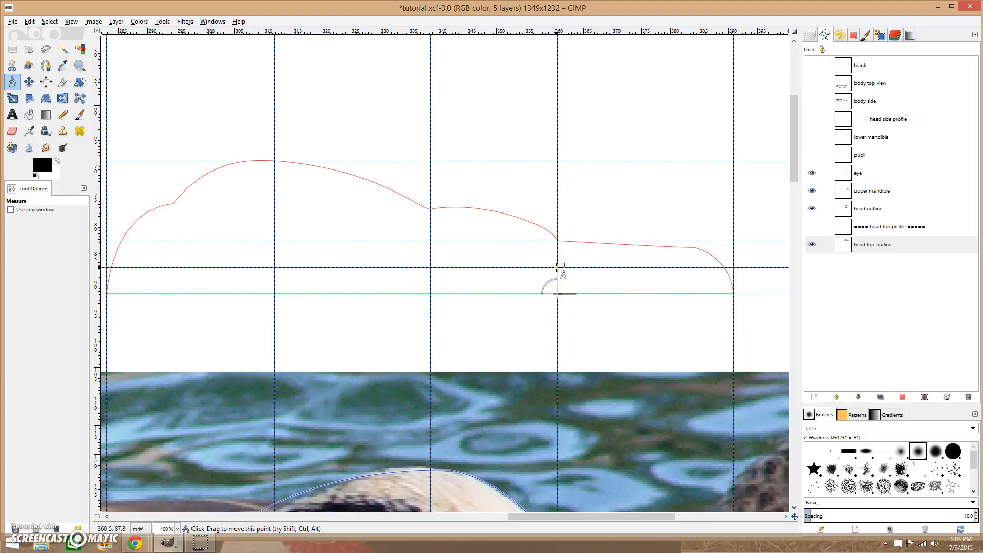
Step: Add a vertical guide partway along the upper mandible in the side-view photo, at about 377.8 mm
{"action": "scroll", "coordinate": [615, 270], "scroll_direction": "down", "scroll_amount": 10}
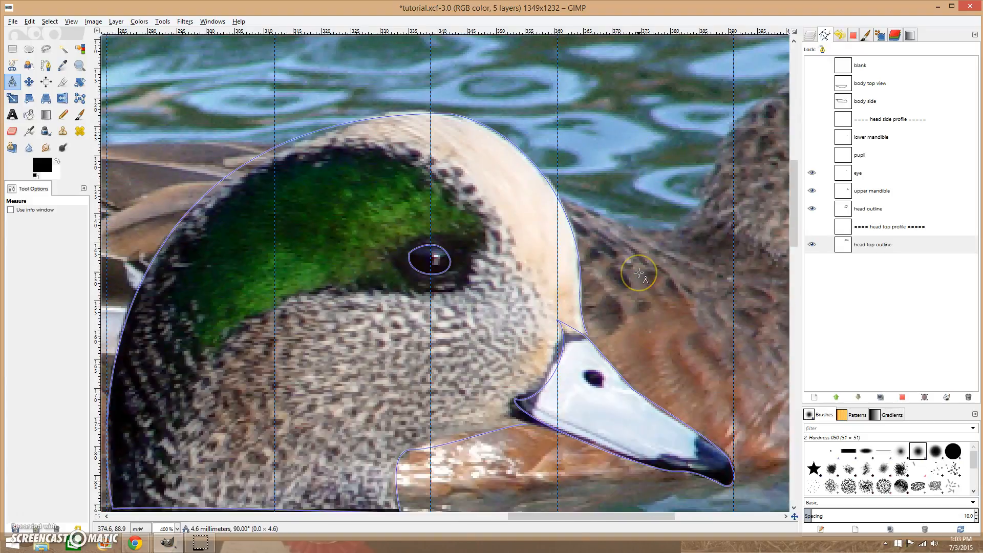
{"action": "left_click_drag", "start_coordinate": [97, 278], "coordinate": [655, 282]}
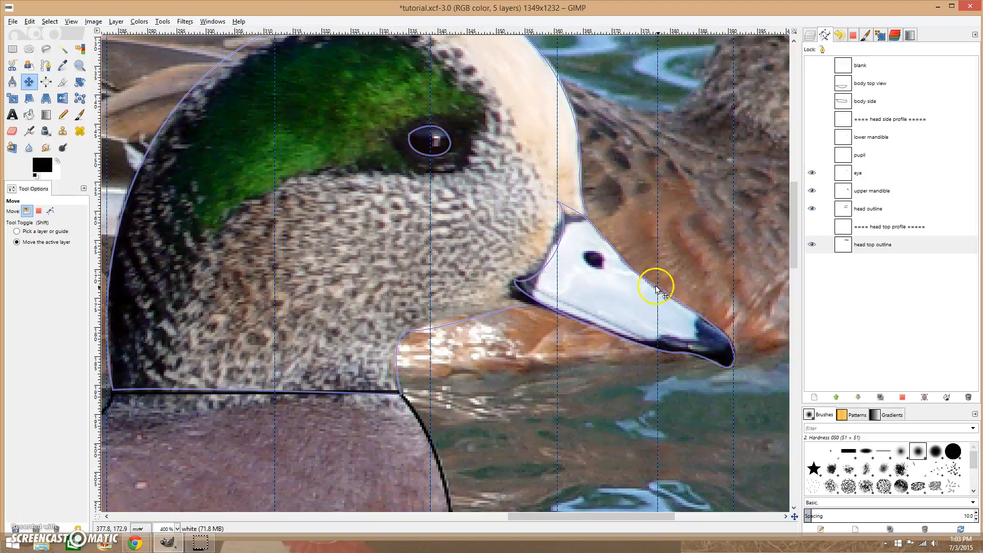
{"action": "scroll", "coordinate": [643, 265], "scroll_direction": "up", "scroll_amount": 10}
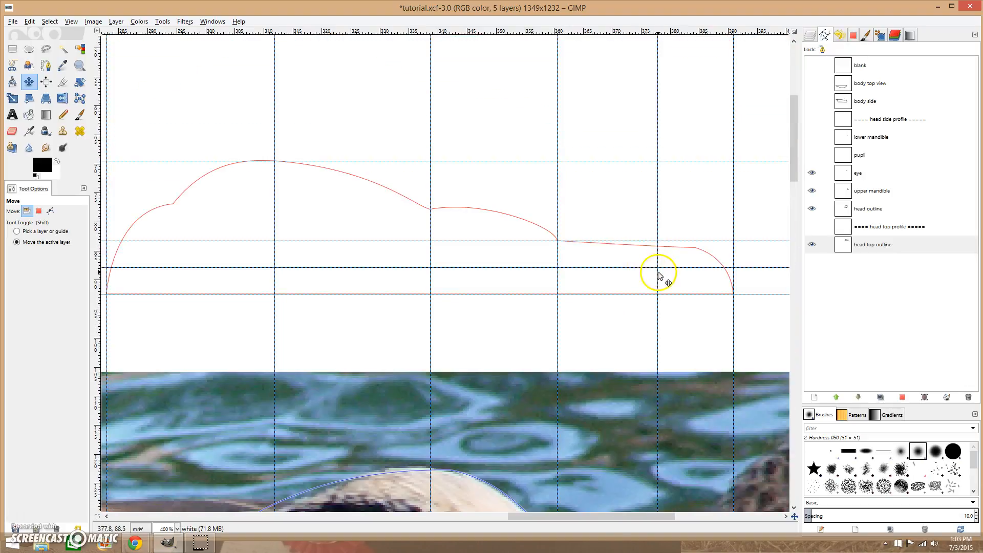
Step: Create a new path named "culmen" and draw it from the bill-base guide at the 4.6 mm offset to the 377.8 mm guide on the centerline
{"action": "key", "text": "b"}
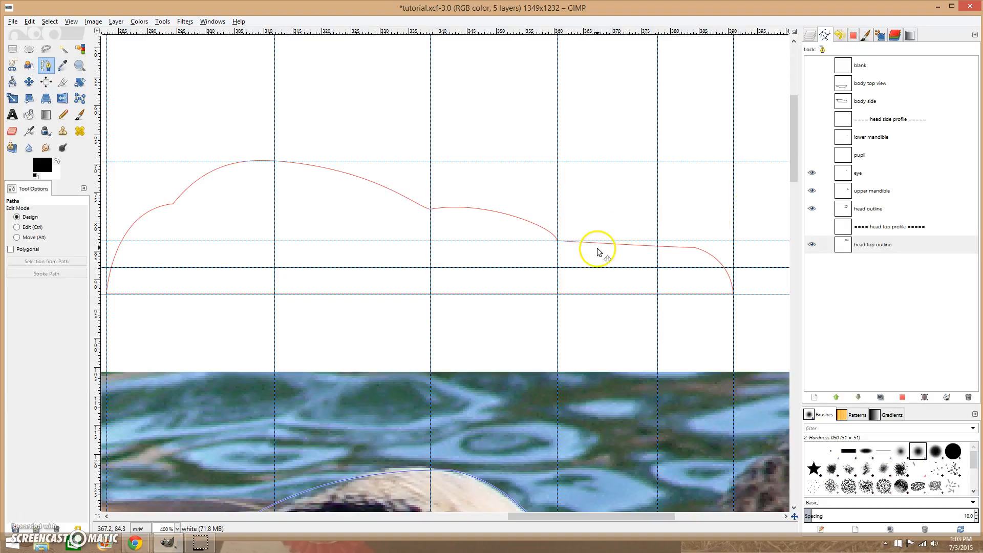
{"action": "left_click", "coordinate": [659, 295]}
{"action": "left_click", "coordinate": [659, 295]}
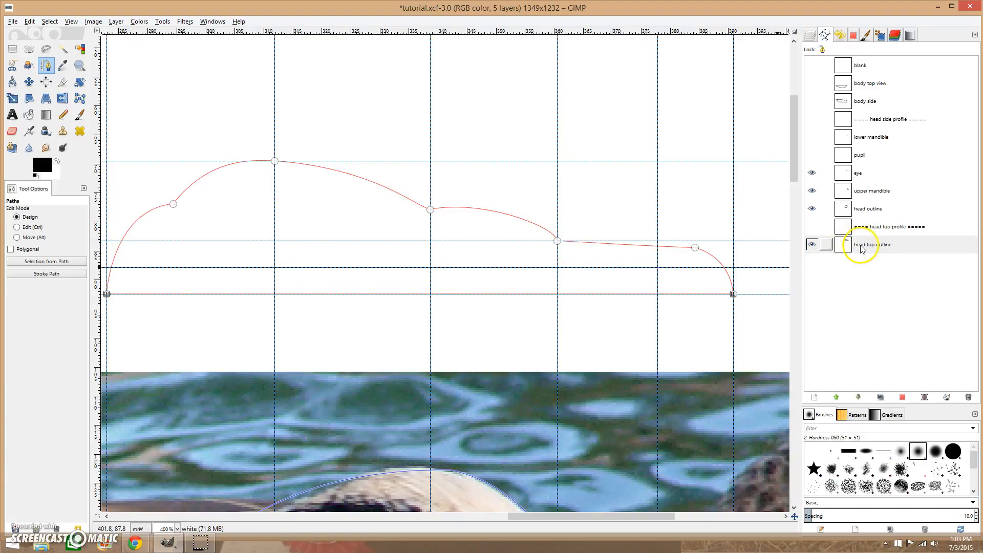
{"action": "left_click", "coordinate": [814, 398]}
{"action": "type", "text": "culmen"}
{"action": "key", "text": "Return"}
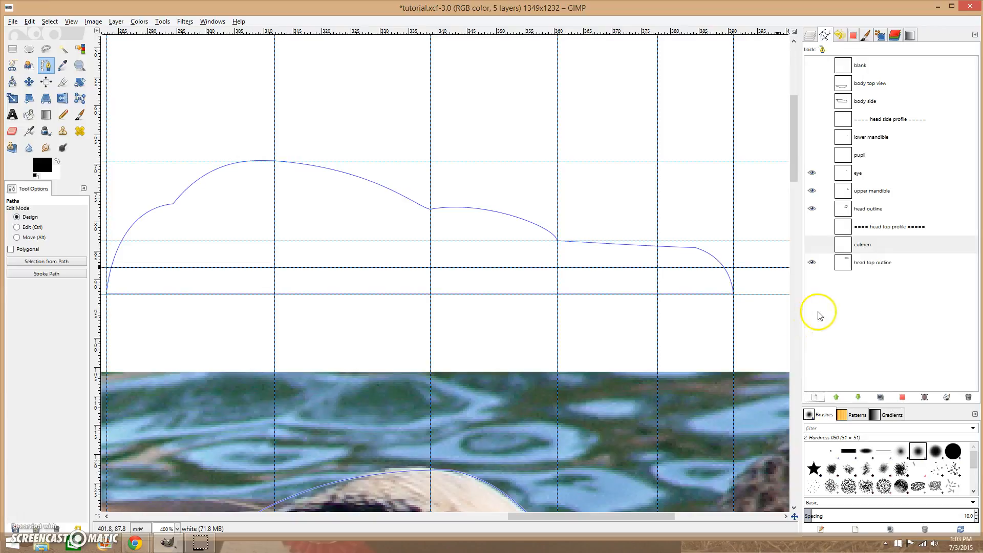
{"action": "left_click", "coordinate": [657, 295]}
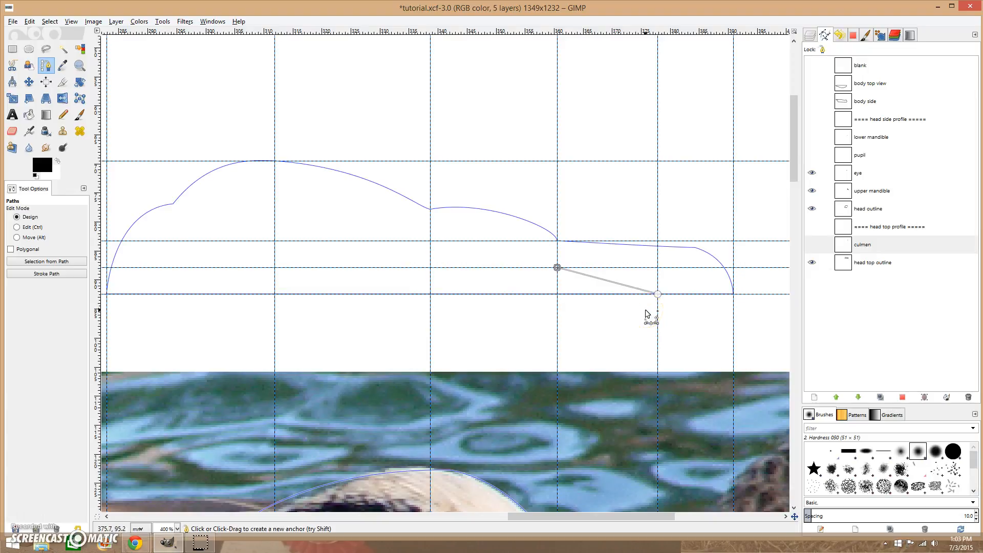
Step: Add vertical guides at the rear and front edges of the eye, at about 334.8 mm and 342.2 mm
{"action": "scroll", "coordinate": [645, 314], "scroll_direction": "down", "scroll_amount": 3}
{"action": "left_click_drag", "start_coordinate": [102, 336], "coordinate": [407, 358]}
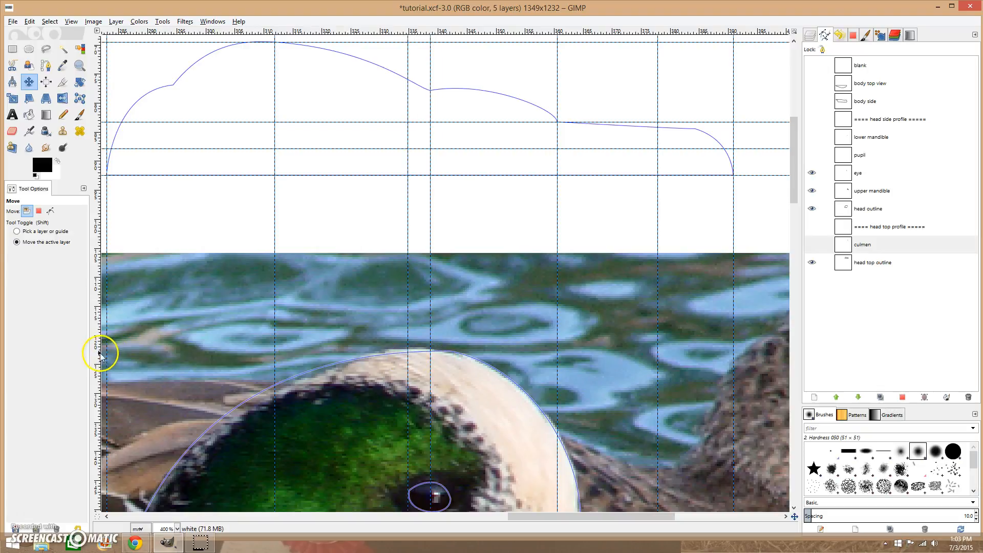
{"action": "left_click_drag", "start_coordinate": [99, 351], "coordinate": [451, 370]}
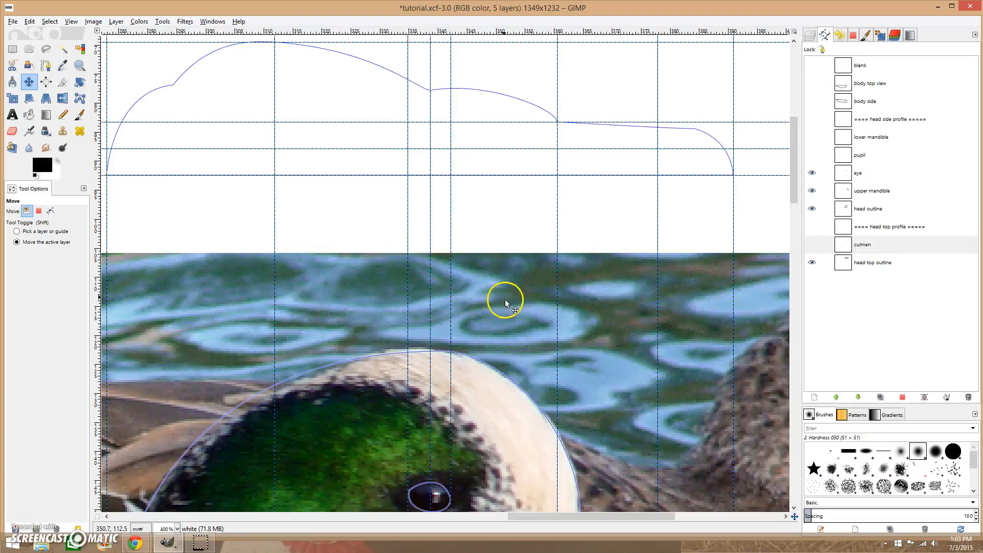
Step: Draw a new path between the two eye-edge guides along the bill-width guide and bow its segment outward into a shallow arc
{"action": "key", "text": "b"}
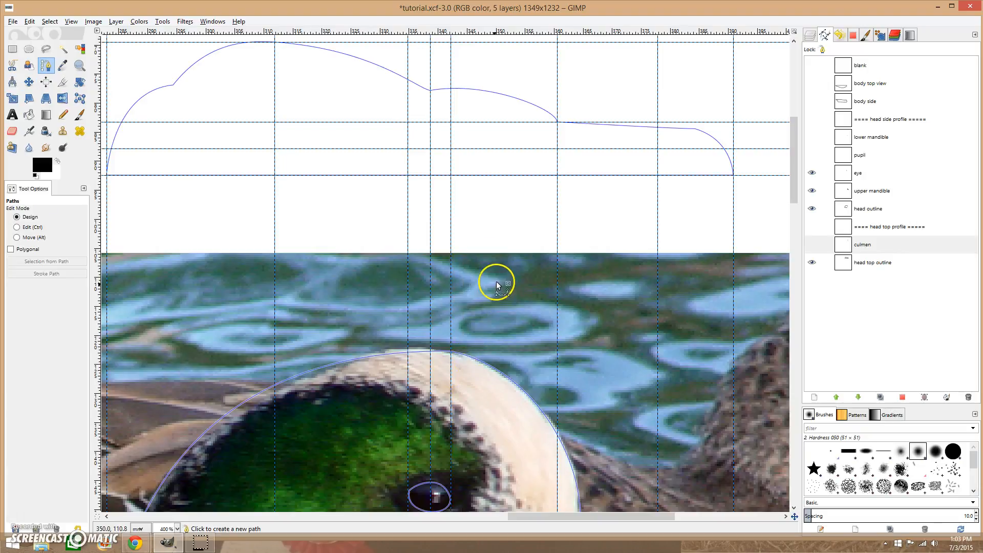
{"action": "left_click", "coordinate": [408, 122]}
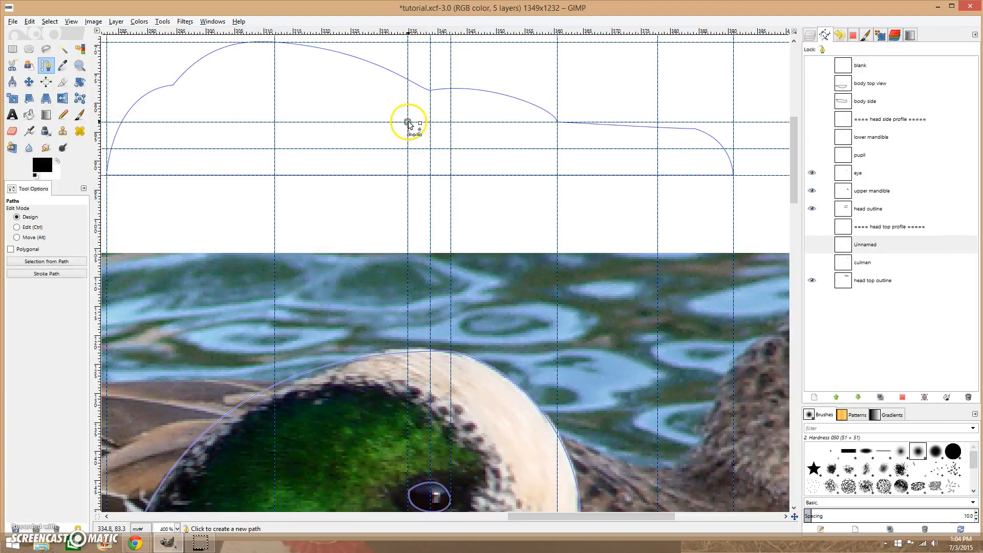
{"action": "left_click", "coordinate": [450, 122]}
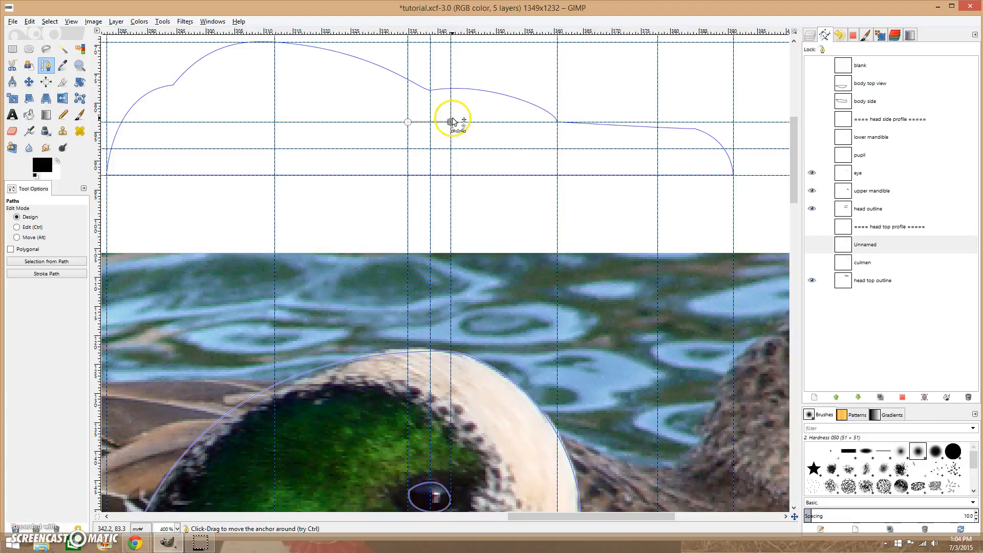
{"action": "left_click_drag", "start_coordinate": [432, 123], "coordinate": [435, 114]}
{"action": "key", "text": "ctrl"}
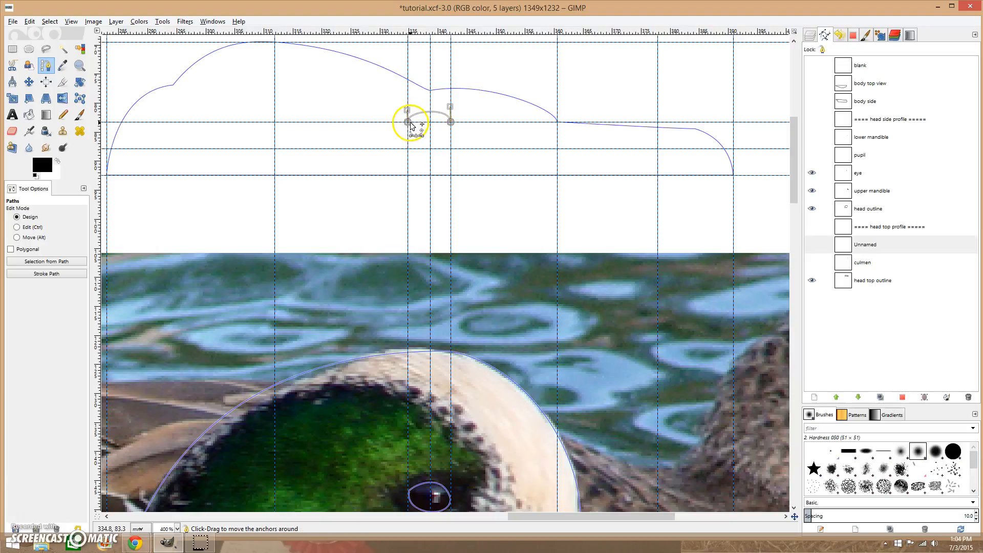
{"action": "left_click", "coordinate": [450, 123]}
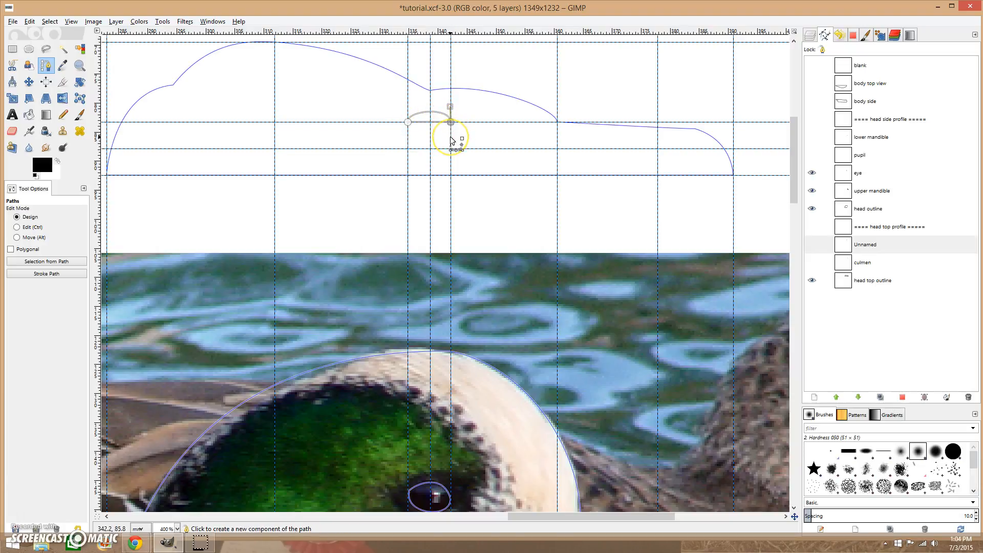
{"action": "left_click", "coordinate": [451, 107]}
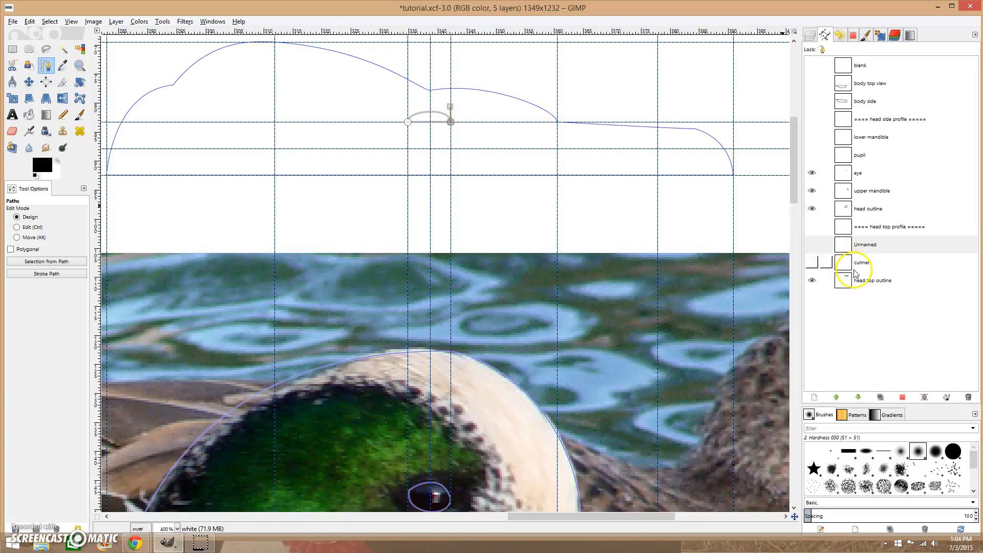
Step: Rename the unnamed eye arc path in the head top profile group as "eye"
{"action": "double_click", "coordinate": [866, 245]}
{"action": "type", "text": "eye"}
{"action": "key", "text": "Return"}
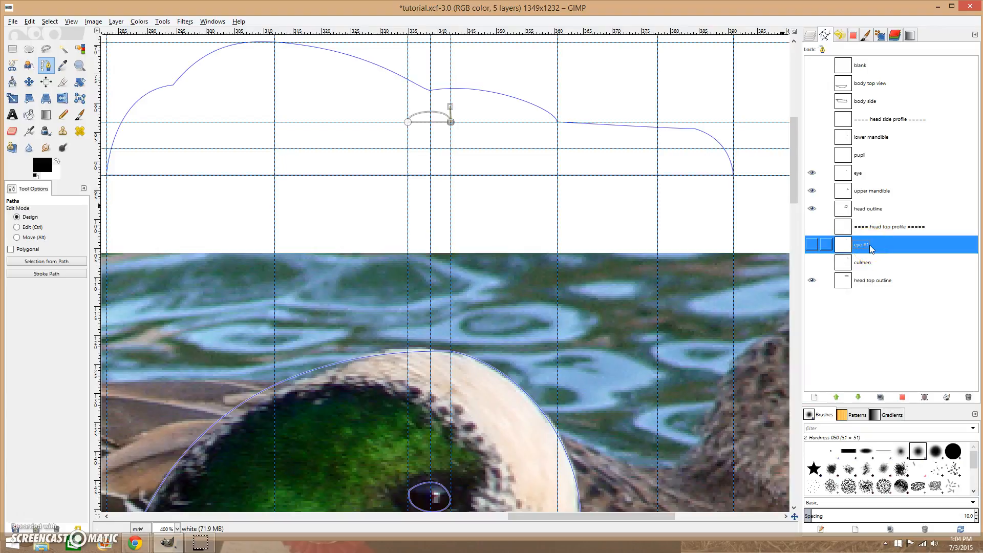
Step: Draw a new straight path from the bill tip on the centerline back to the rear part of the top-view eye arc
{"action": "left_click", "coordinate": [872, 245]}
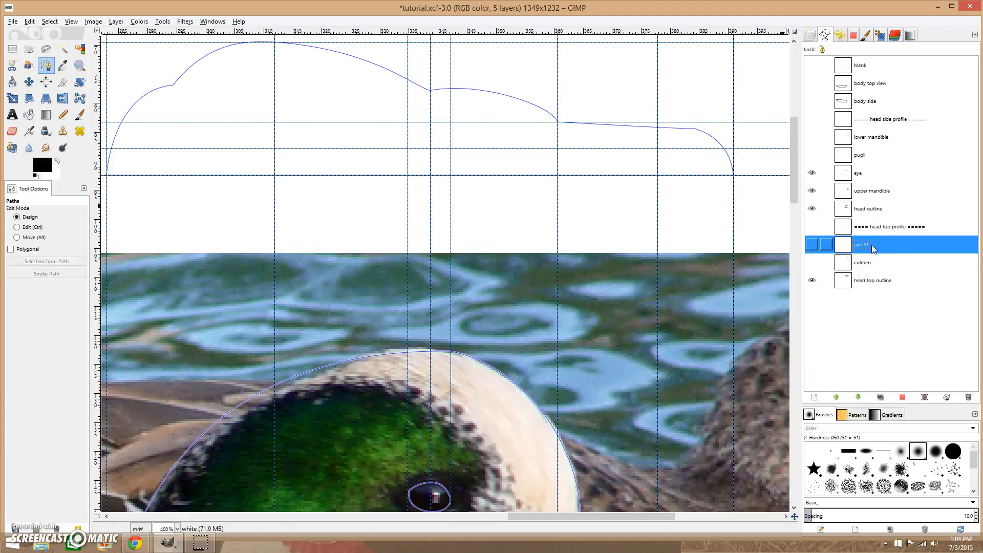
{"action": "key", "text": "ctrl"}
{"action": "left_click", "coordinate": [393, 94]}
{"action": "left_click", "coordinate": [733, 175]}
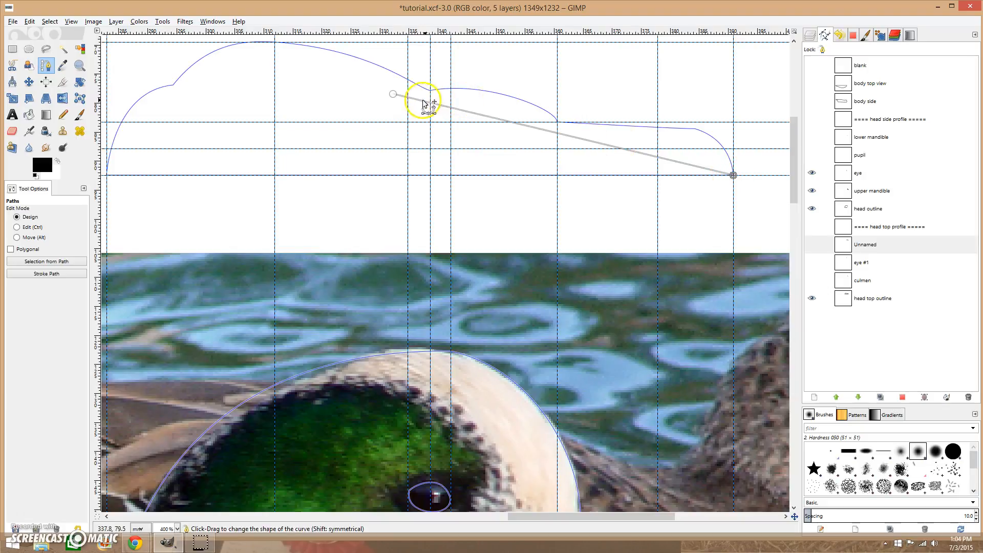
{"action": "left_click_drag", "start_coordinate": [392, 94], "coordinate": [416, 119]}
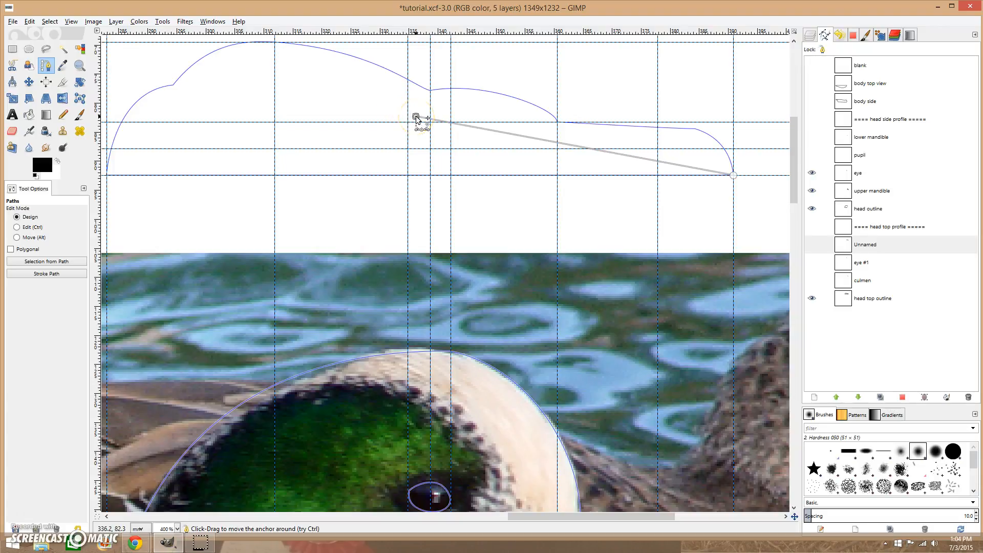
Step: Make the top-view eye path and the new line visible, and rename the line as "sight line"
{"action": "left_click", "coordinate": [878, 265]}
{"action": "left_click", "coordinate": [812, 262]}
{"action": "left_click", "coordinate": [811, 245]}
{"action": "double_click", "coordinate": [875, 245]}
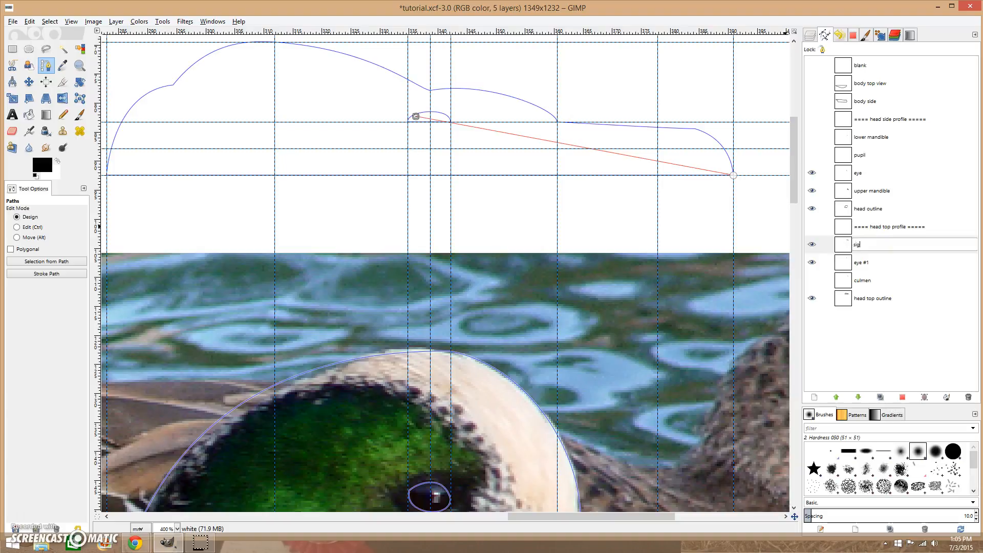
{"action": "key", "text": "Return"}
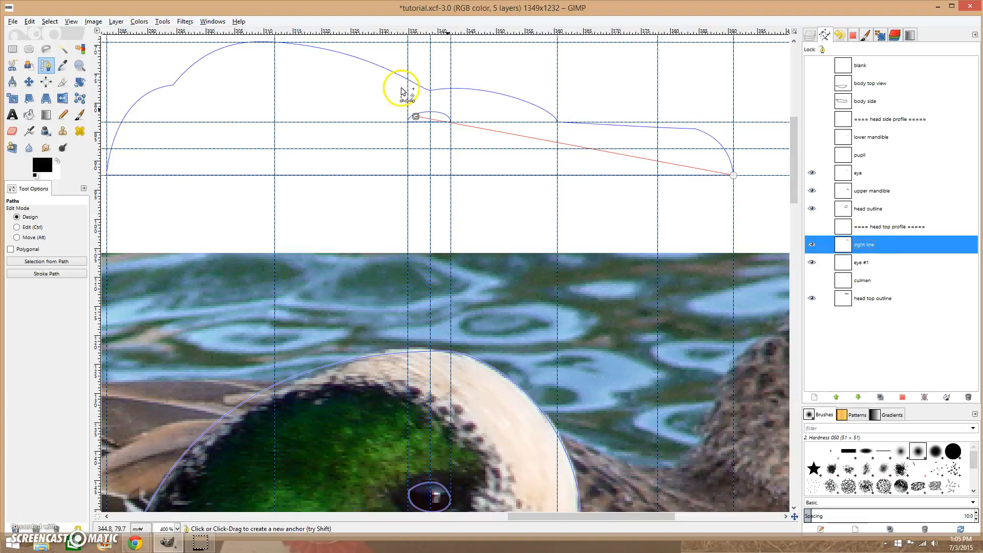
Step: Rotate the top-view eye path by 8.56 degrees with the Rotate tool set to transform paths
{"action": "left_click", "coordinate": [873, 266]}
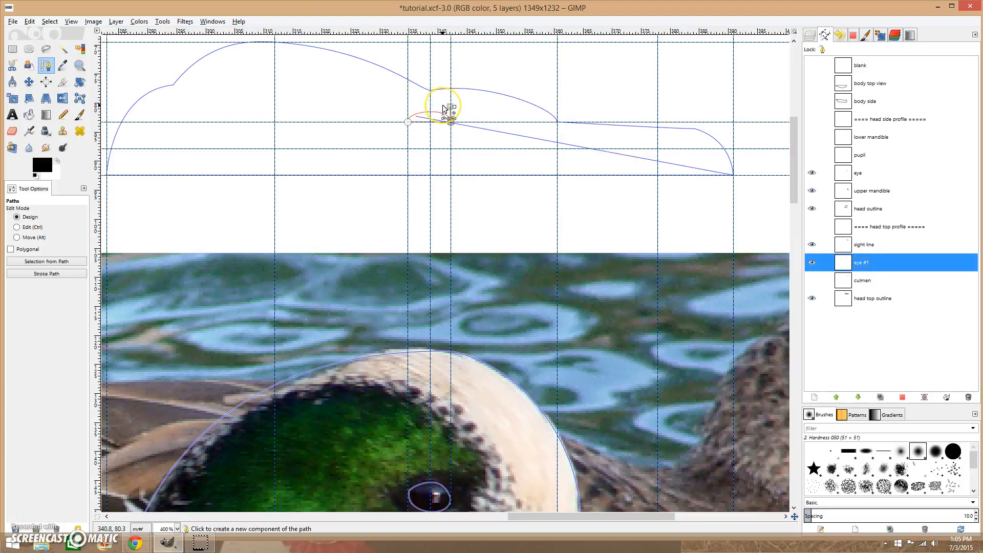
{"action": "scroll", "coordinate": [444, 109], "scroll_direction": "up", "scroll_amount": 3}
{"action": "left_click_drag", "start_coordinate": [463, 110], "coordinate": [457, 110]}
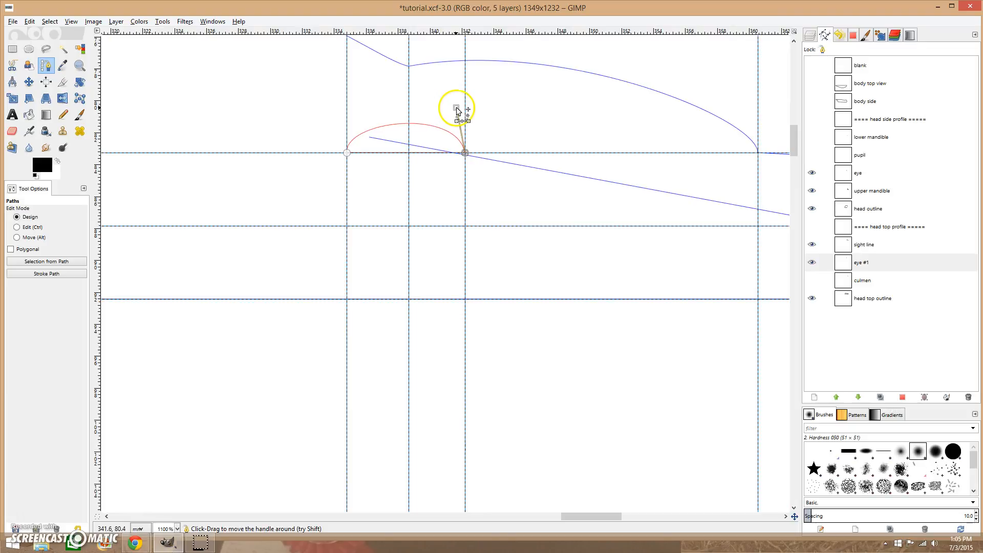
{"action": "left_click", "coordinate": [856, 264]}
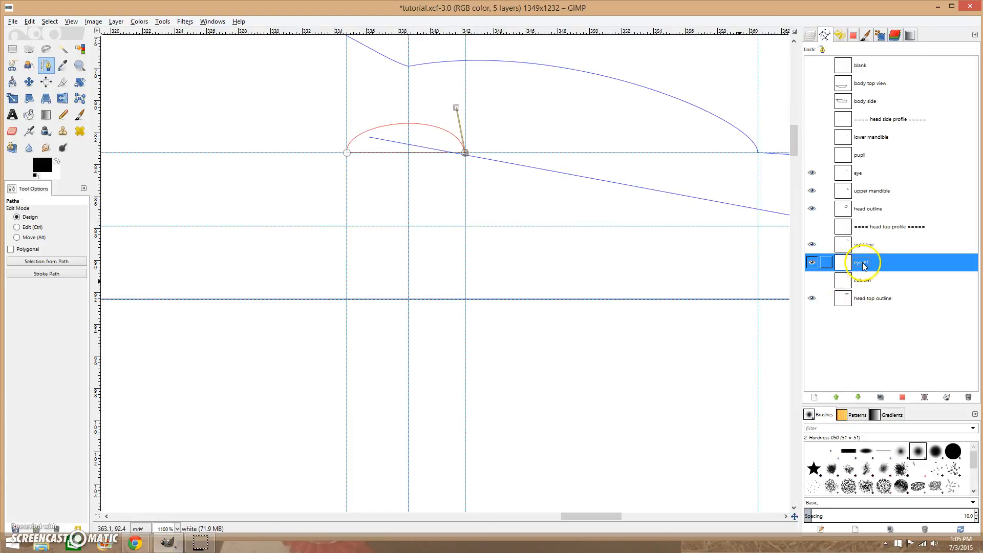
{"action": "left_click", "coordinate": [81, 83]}
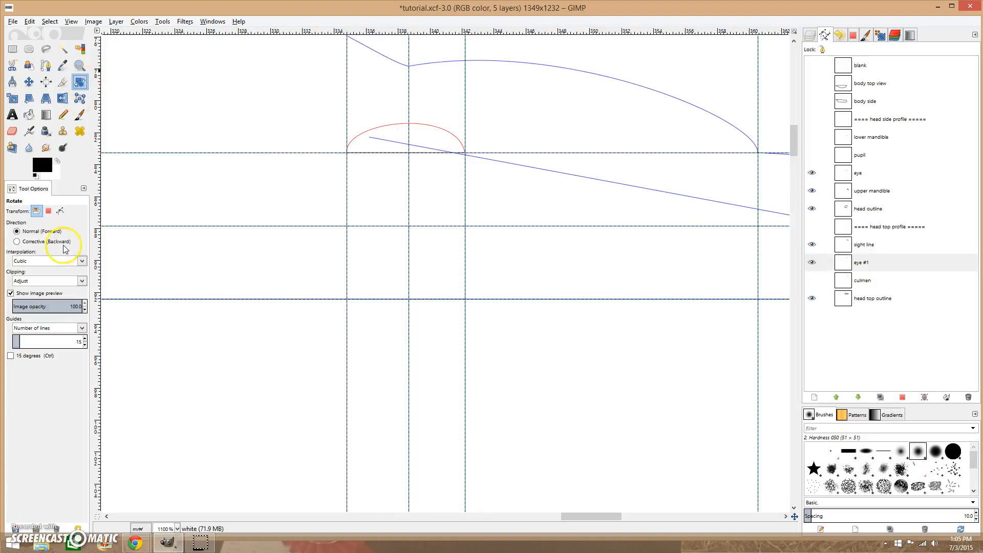
{"action": "left_click", "coordinate": [60, 211]}
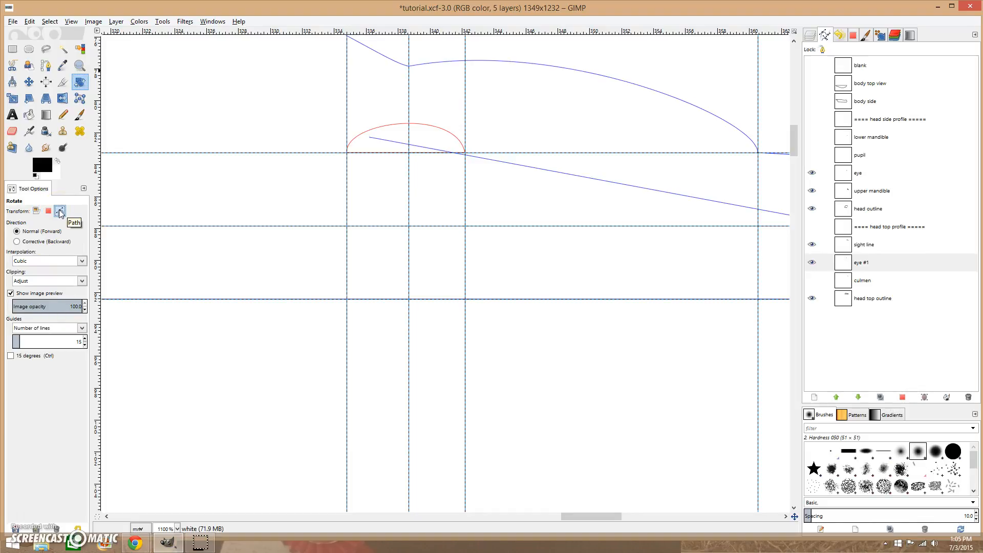
{"action": "left_click_drag", "start_coordinate": [557, 210], "coordinate": [779, 538]}
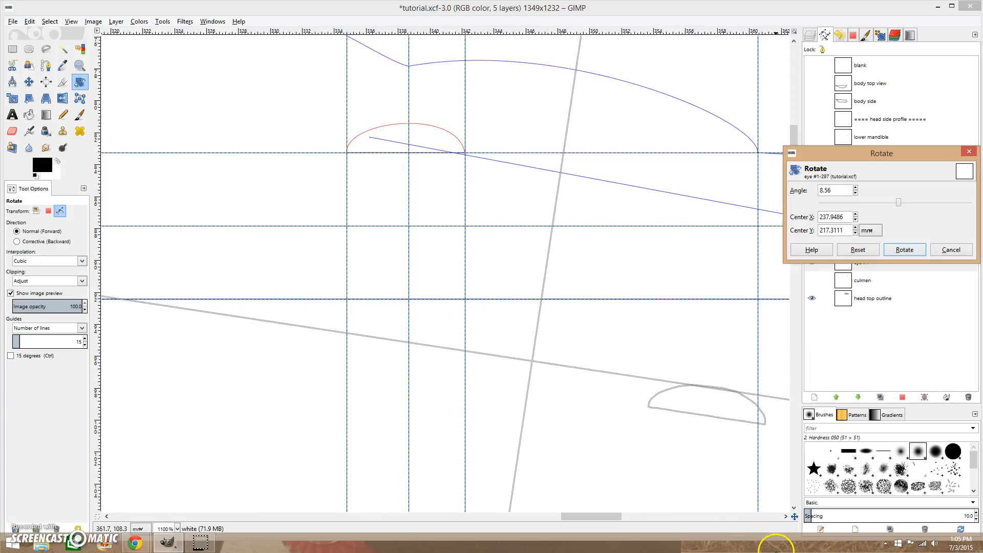
{"action": "left_click", "coordinate": [906, 250]}
Step: Move the rotated eye path back to the head outline so its flat edge sits on the sight line
{"action": "key", "text": "m"}
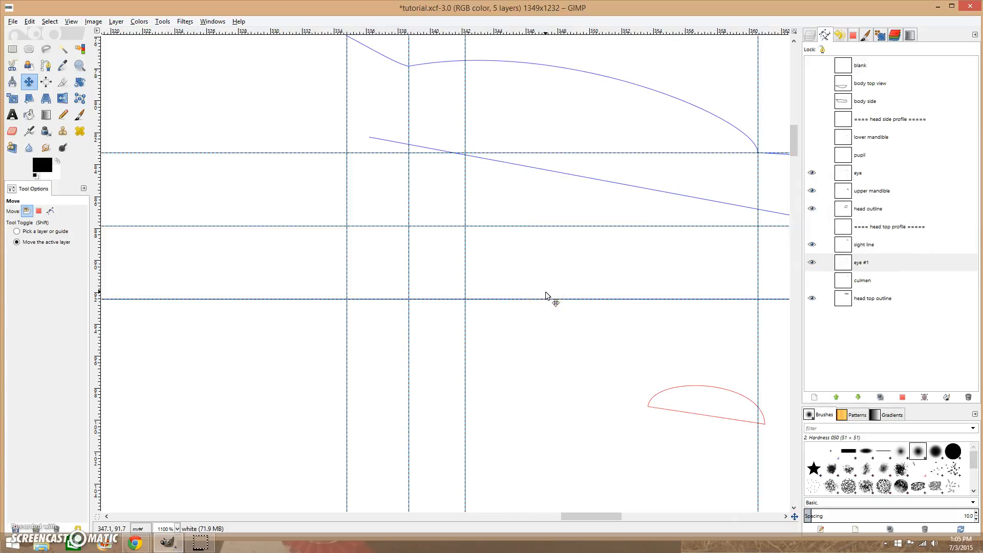
{"action": "left_click", "coordinate": [51, 211]}
{"action": "left_click_drag", "start_coordinate": [711, 417], "coordinate": [417, 139]}
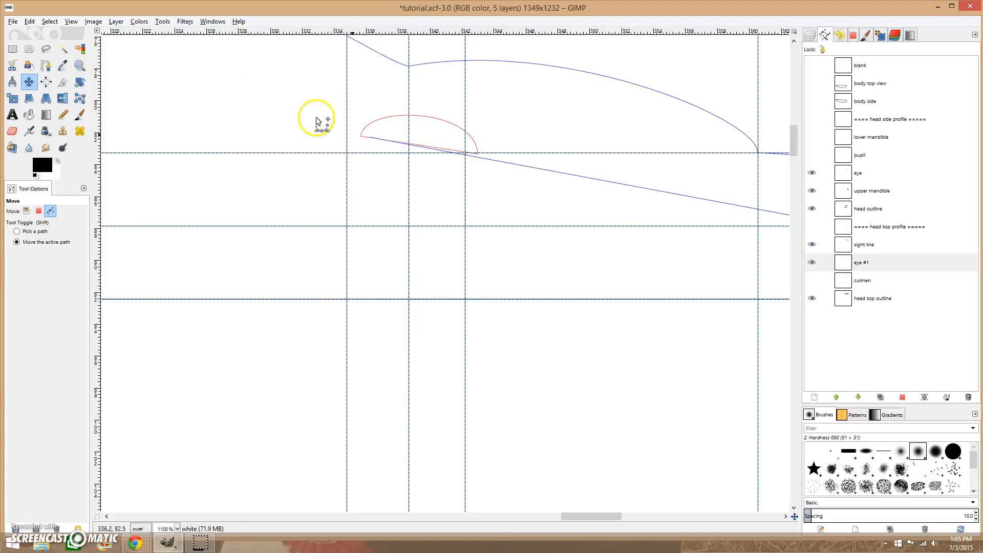
Step: Rotate the eye path another 1.04 degrees and reposition it between the two eye-edge guides, parallel to the sight line
{"action": "left_click", "coordinate": [80, 83]}
{"action": "left_click_drag", "start_coordinate": [533, 198], "coordinate": [549, 233]}
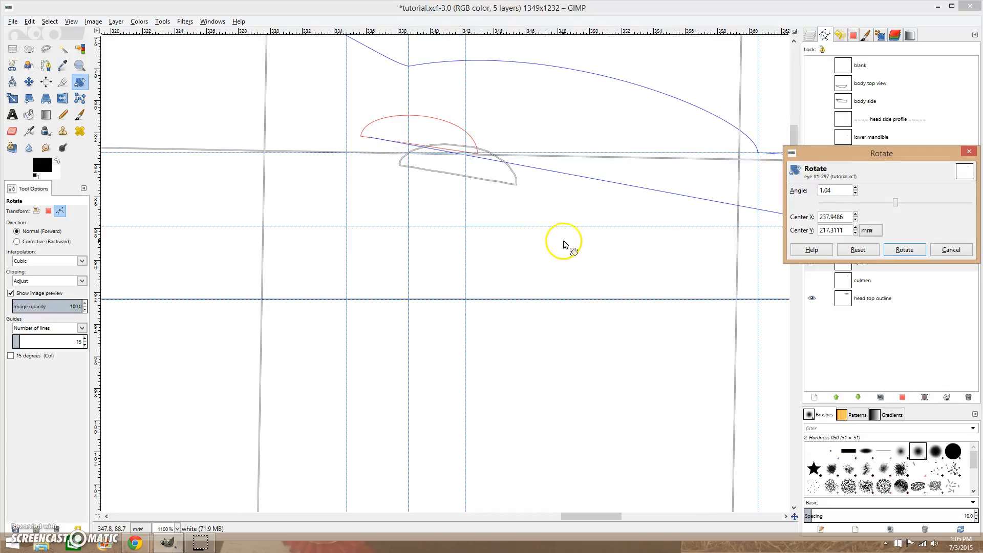
{"action": "left_click", "coordinate": [904, 249]}
{"action": "key", "text": "m"}
{"action": "left_click_drag", "start_coordinate": [461, 186], "coordinate": [408, 158]}
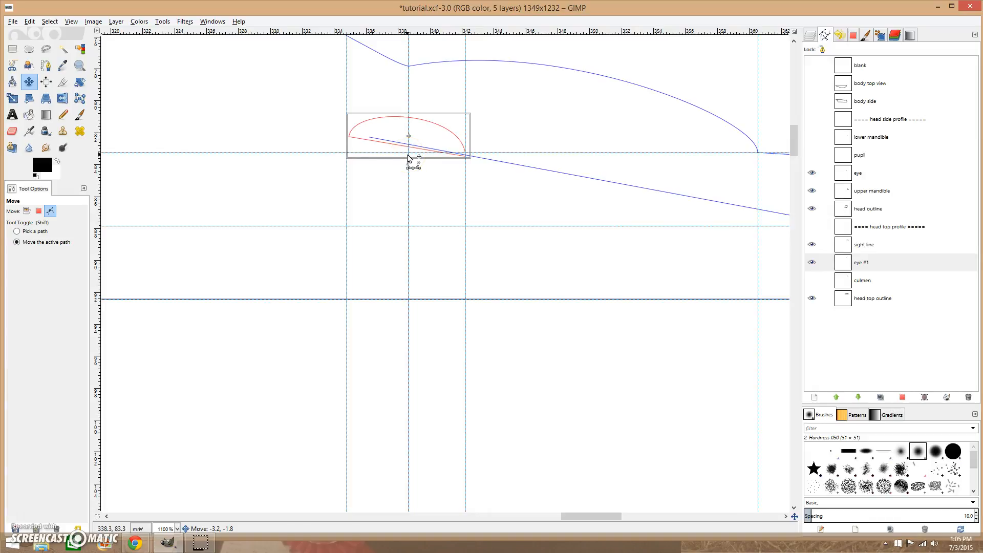
{"action": "left_click", "coordinate": [481, 225]}
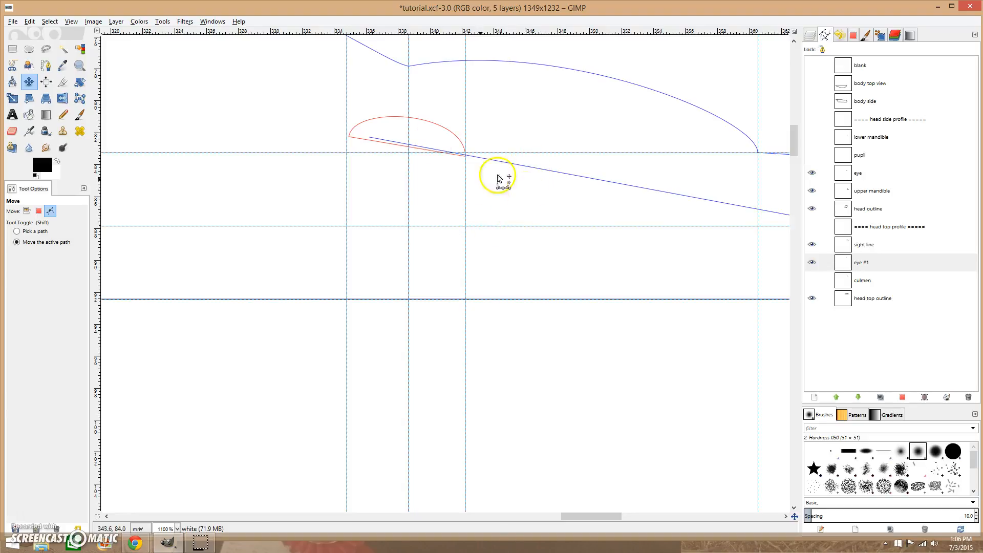
Step: Hide the sight line path and show the culmen path
{"action": "left_click", "coordinate": [811, 245]}
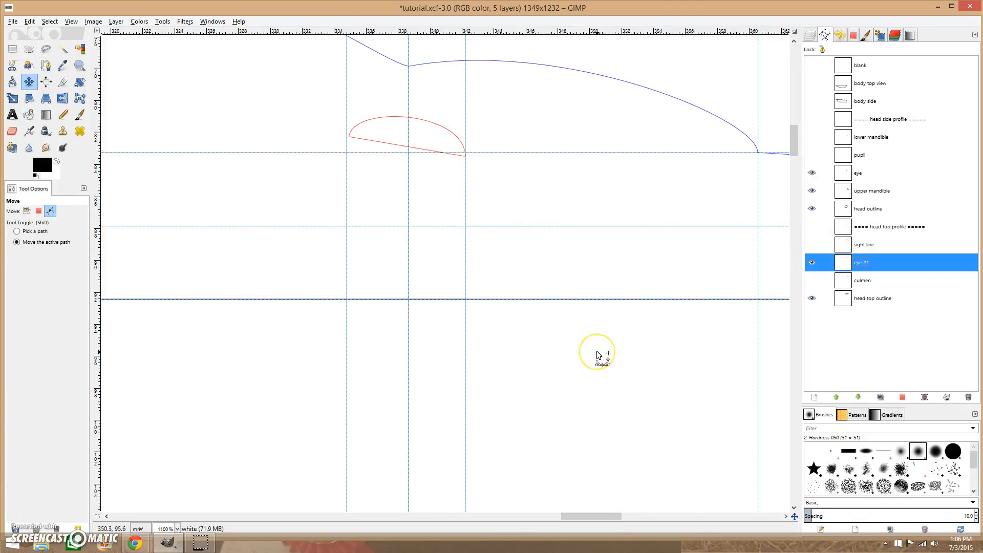
{"action": "scroll", "coordinate": [598, 355], "scroll_direction": "down", "scroll_amount": 2}
{"action": "scroll", "coordinate": [598, 355], "scroll_direction": "down", "scroll_amount": 1}
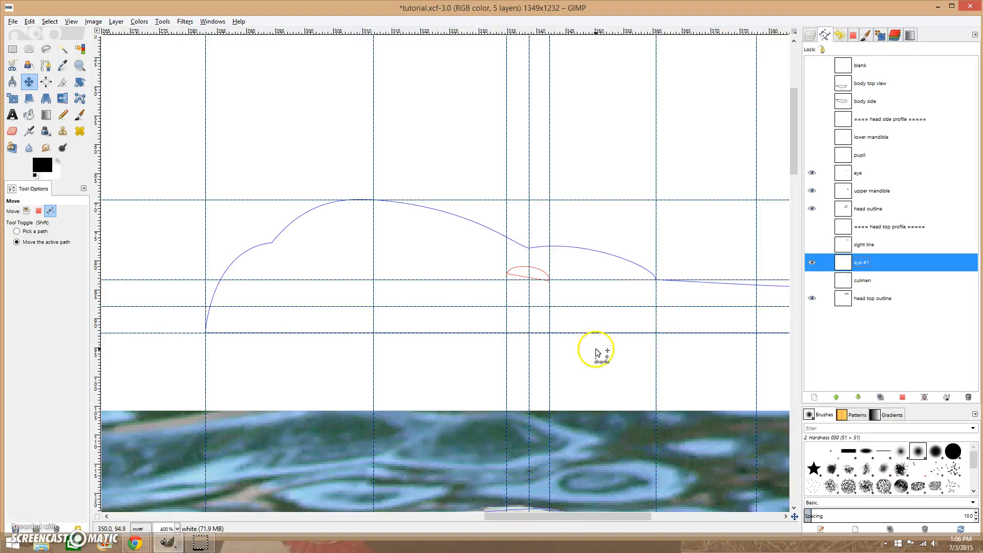
{"action": "left_click_drag", "start_coordinate": [520, 516], "coordinate": [551, 516]}
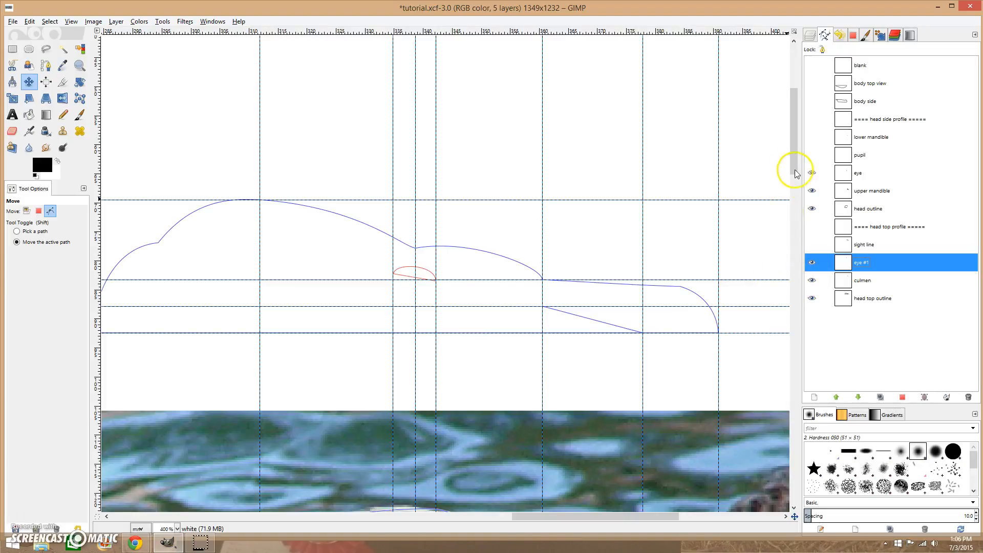
Step: Add a vertical guide where the forehead meets the top of the bill in the side-view photo, at about 366 mm
{"action": "left_click_drag", "start_coordinate": [795, 159], "coordinate": [800, 227]}
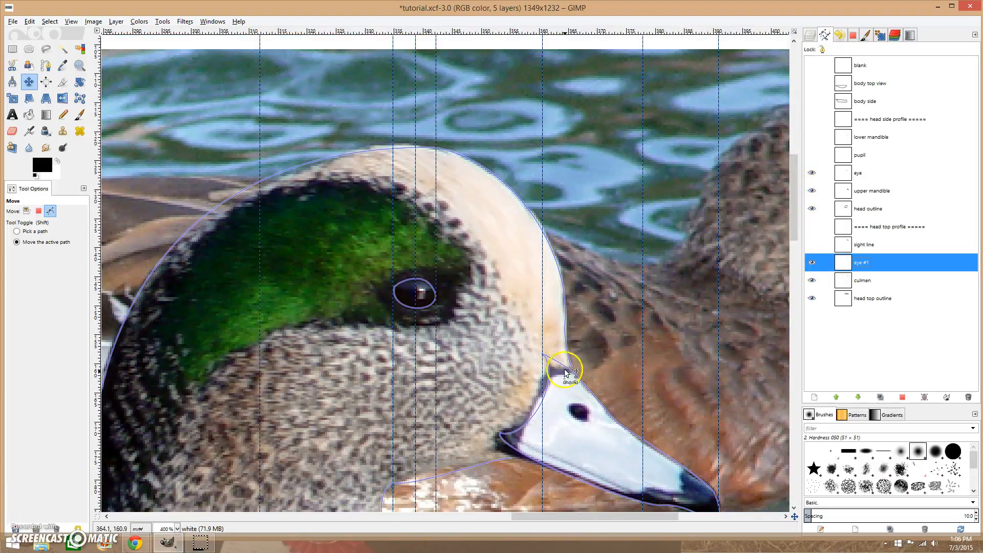
{"action": "left_click_drag", "start_coordinate": [95, 313], "coordinate": [573, 367]}
{"action": "scroll", "coordinate": [609, 293], "scroll_direction": "up", "scroll_amount": 10}
{"action": "left_click", "coordinate": [591, 239]}
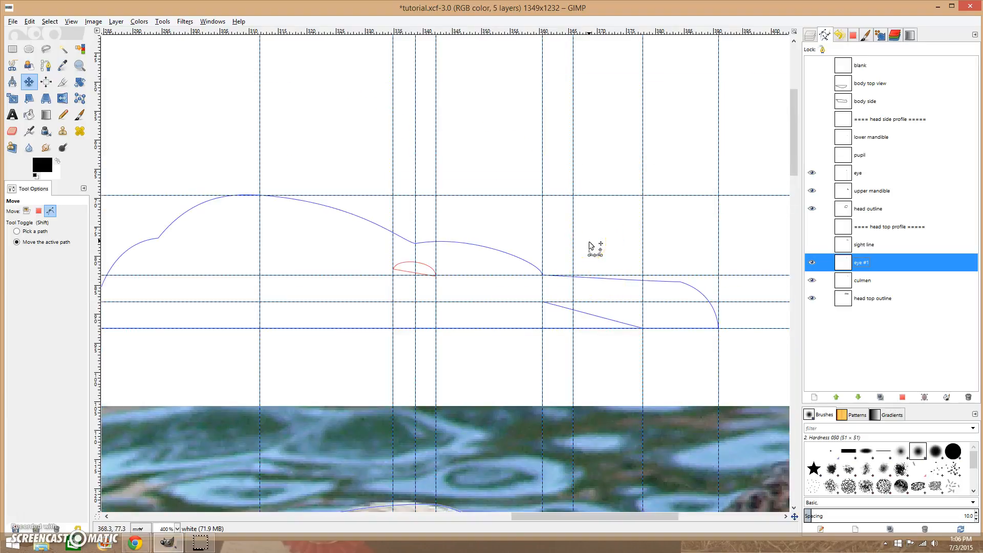
Step: Create a new path named "crown" in the head top profile group
{"action": "key", "text": "b"}
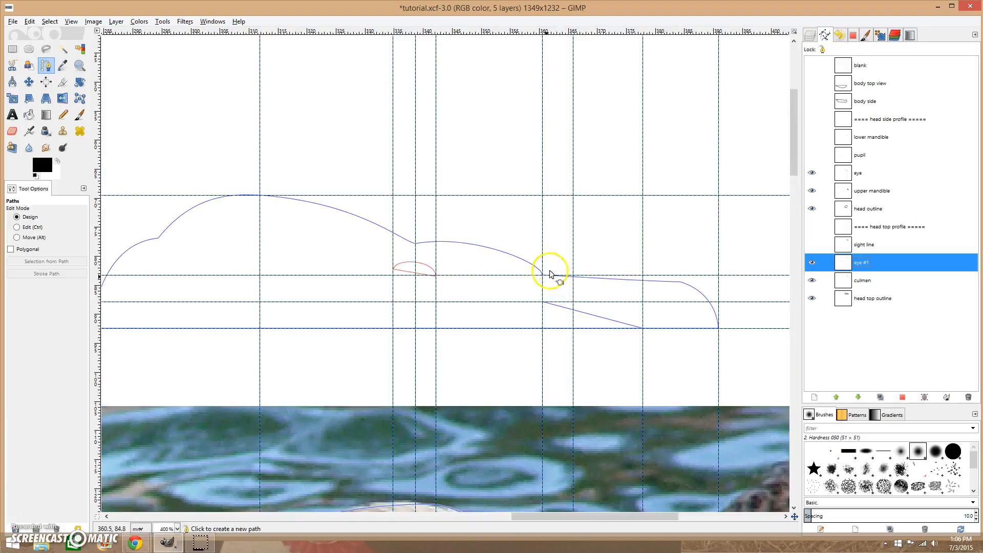
{"action": "left_click", "coordinate": [574, 332]}
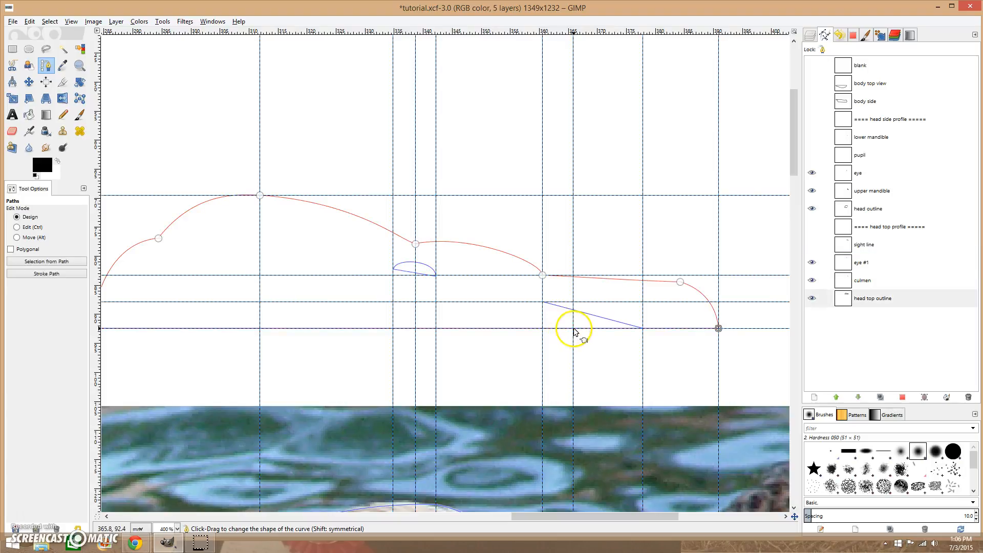
{"action": "left_click", "coordinate": [814, 397]}
{"action": "type", "text": "crown"}
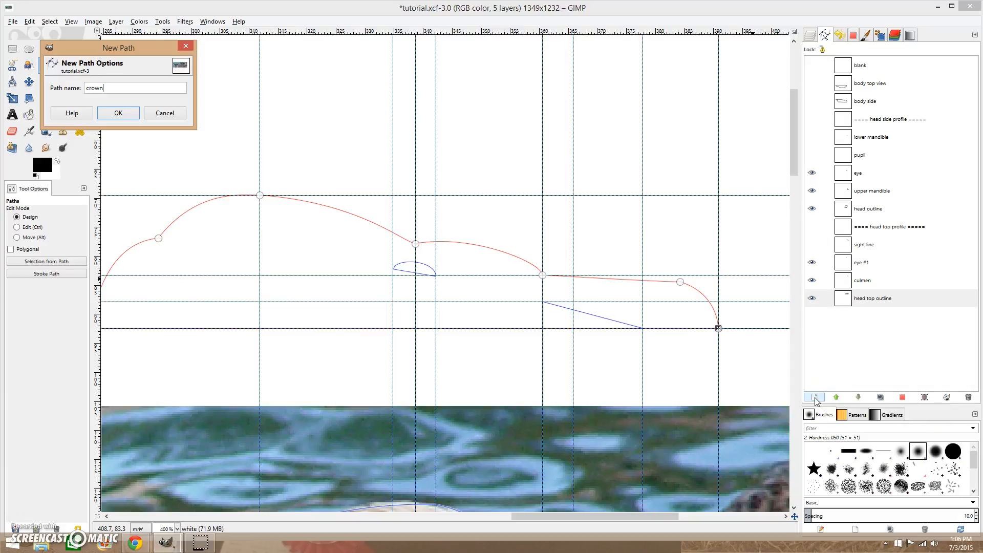
{"action": "key", "text": "Return"}
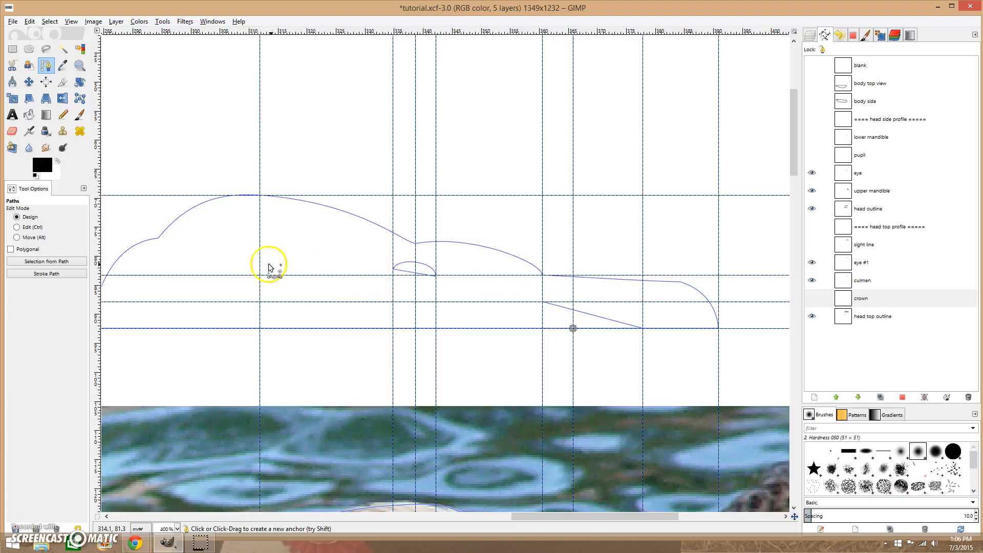
Step: Draw the crown path from the centerline at the forehead guide back to about 304 mm, bowing its segment outward
{"action": "left_click", "coordinate": [208, 270]}
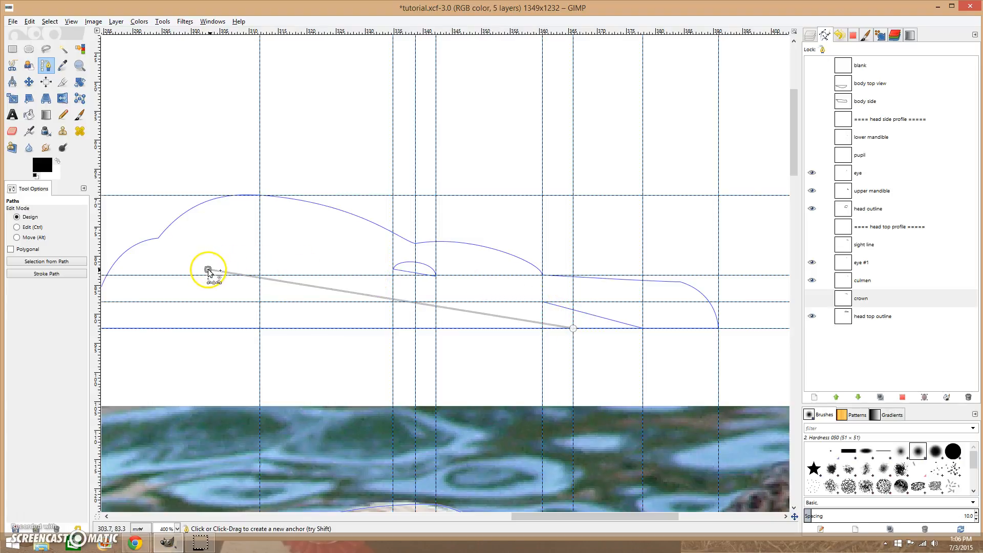
{"action": "left_click_drag", "start_coordinate": [414, 303], "coordinate": [399, 265]}
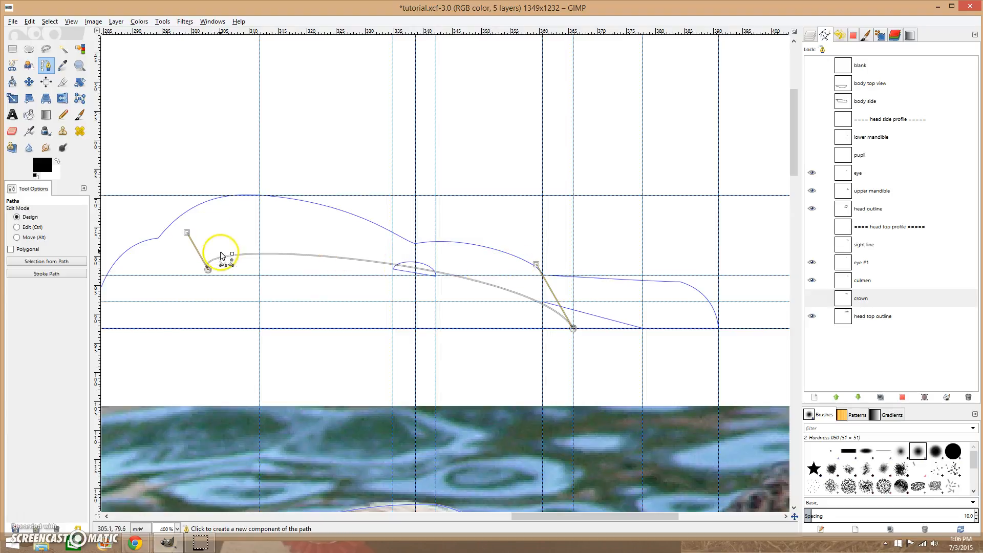
{"action": "left_click_drag", "start_coordinate": [187, 233], "coordinate": [248, 251]}
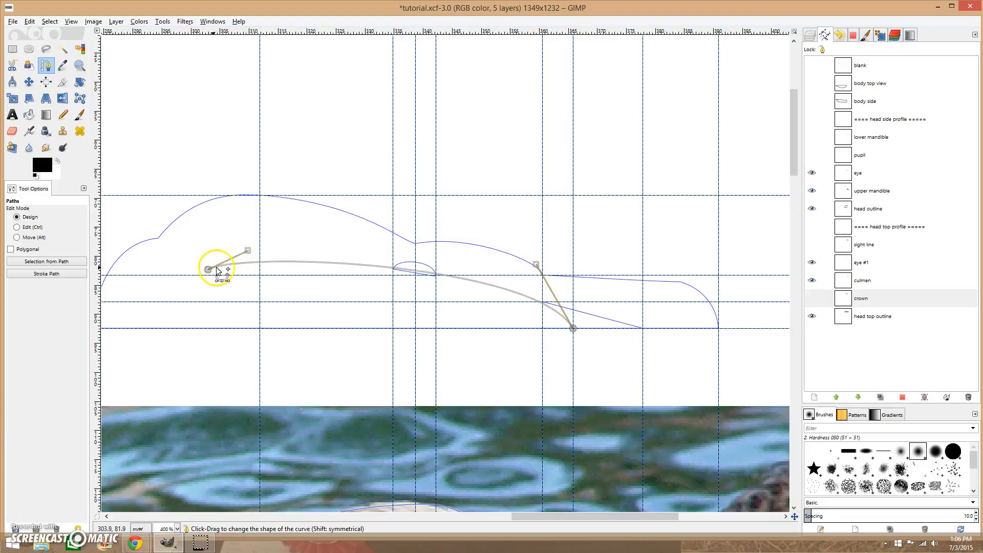
{"action": "left_click", "coordinate": [574, 328], "text": "shift"}
{"action": "left_click_drag", "start_coordinate": [214, 272], "coordinate": [253, 250]}
Step: Refine the crown curve's front handle and rear anchor so it runs past the eye and through the culmen's corner at the bill-base guide
{"action": "left_click", "coordinate": [576, 332]}
{"action": "left_click_drag", "start_coordinate": [537, 265], "coordinate": [509, 248]}
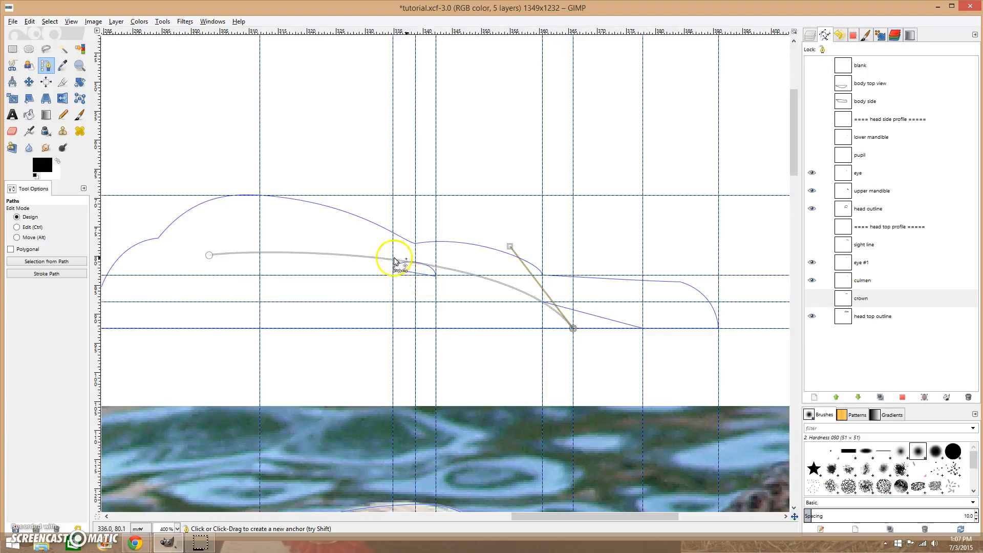
{"action": "left_click", "coordinate": [211, 256]}
{"action": "left_click_drag", "start_coordinate": [210, 256], "coordinate": [207, 275]}
{"action": "left_click", "coordinate": [573, 329]}
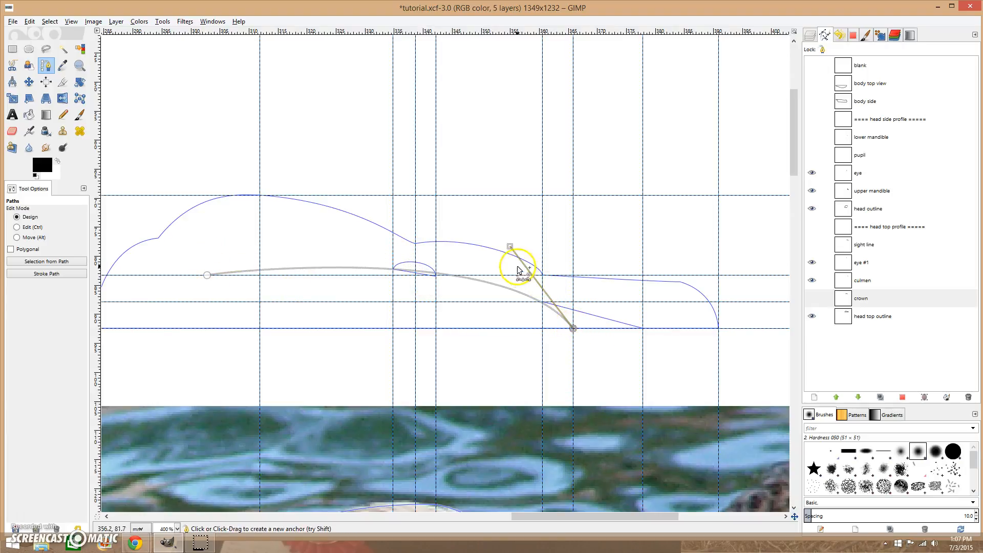
{"action": "left_click_drag", "start_coordinate": [509, 246], "coordinate": [505, 242]}
{"action": "left_click_drag", "start_coordinate": [207, 275], "coordinate": [206, 266]}
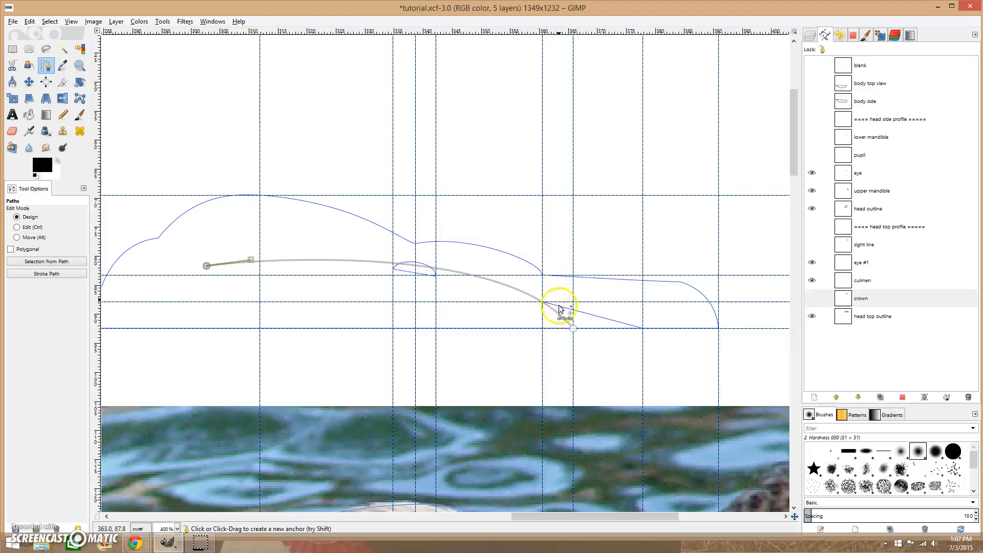
{"action": "left_click", "coordinate": [573, 328]}
{"action": "left_click_drag", "start_coordinate": [505, 241], "coordinate": [511, 249]}
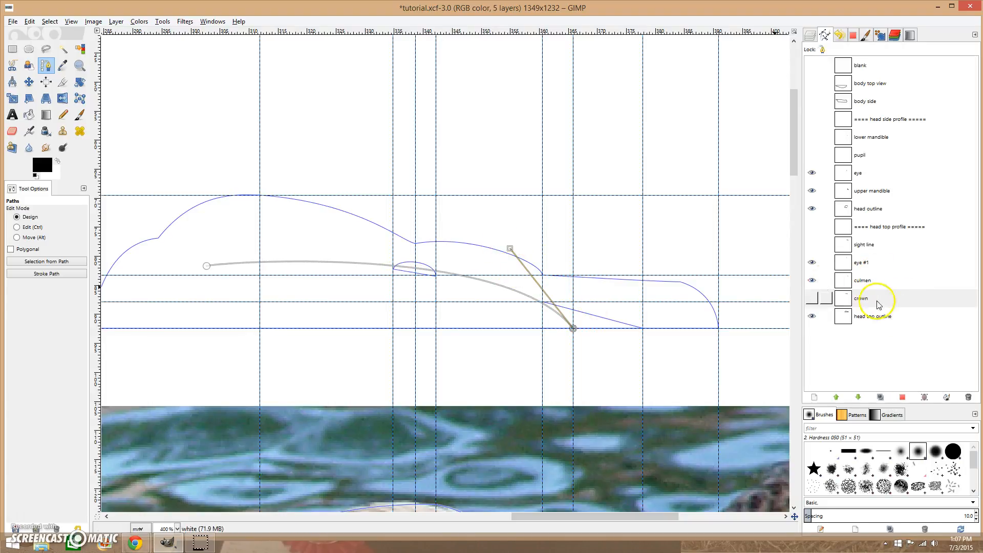
Step: Make the crown path visible and select the head top profile separator as the active path
{"action": "left_click", "coordinate": [811, 299]}
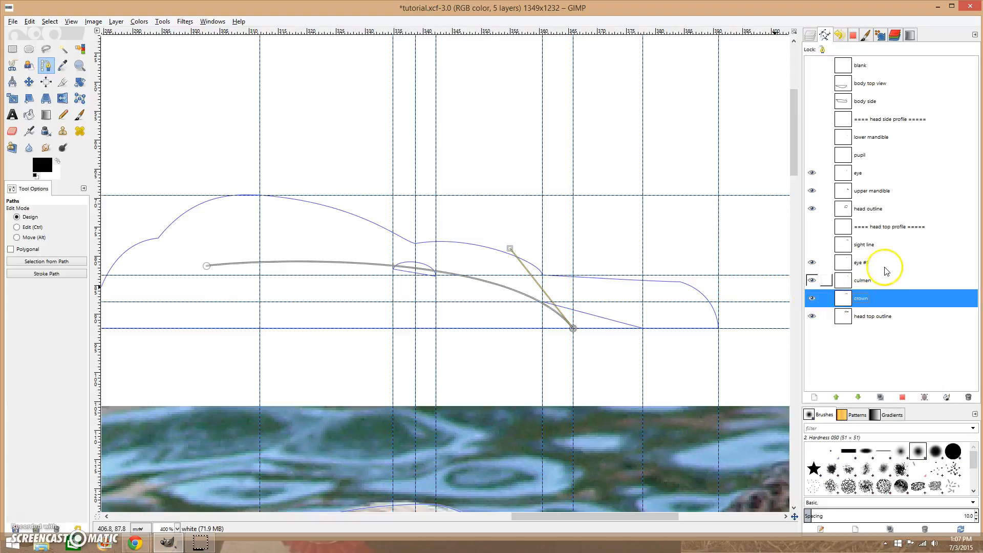
{"action": "left_click", "coordinate": [888, 226]}
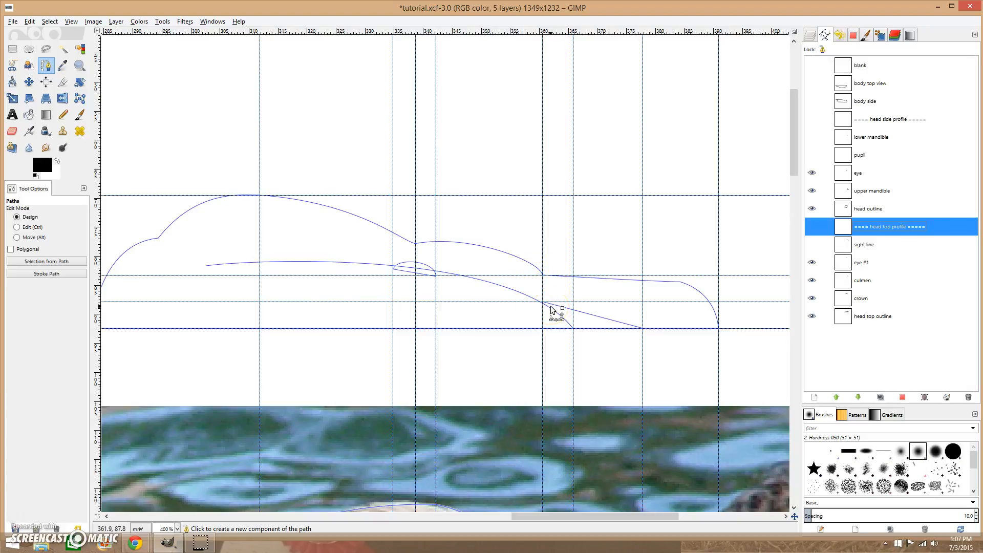
{"action": "scroll", "coordinate": [558, 277], "scroll_direction": "down", "scroll_amount": 3}
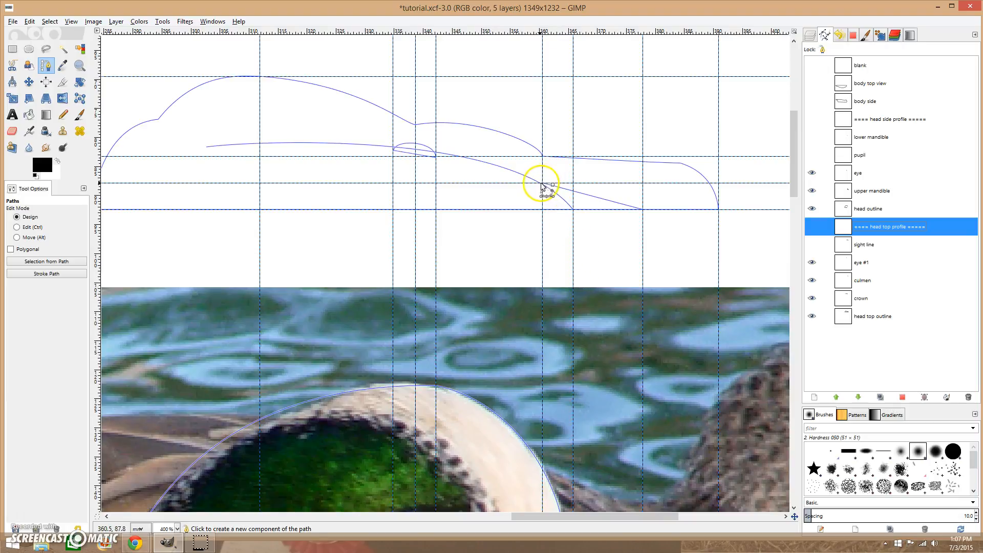
Step: Create a new path named "bill-check transition" above the sight line path in the head top profile group
{"action": "scroll", "coordinate": [547, 220], "scroll_direction": "down", "scroll_amount": 5}
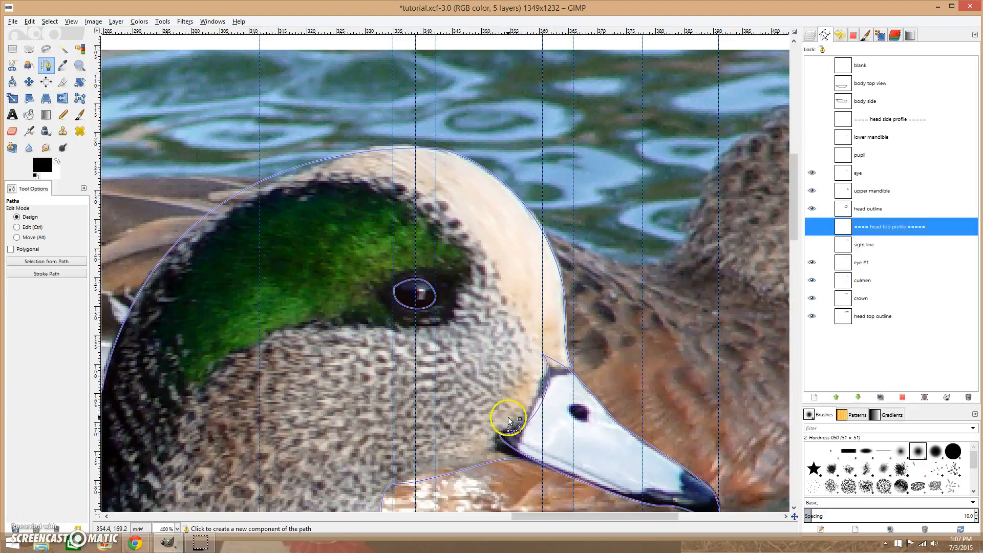
{"action": "scroll", "coordinate": [608, 292], "scroll_direction": "up", "scroll_amount": 8}
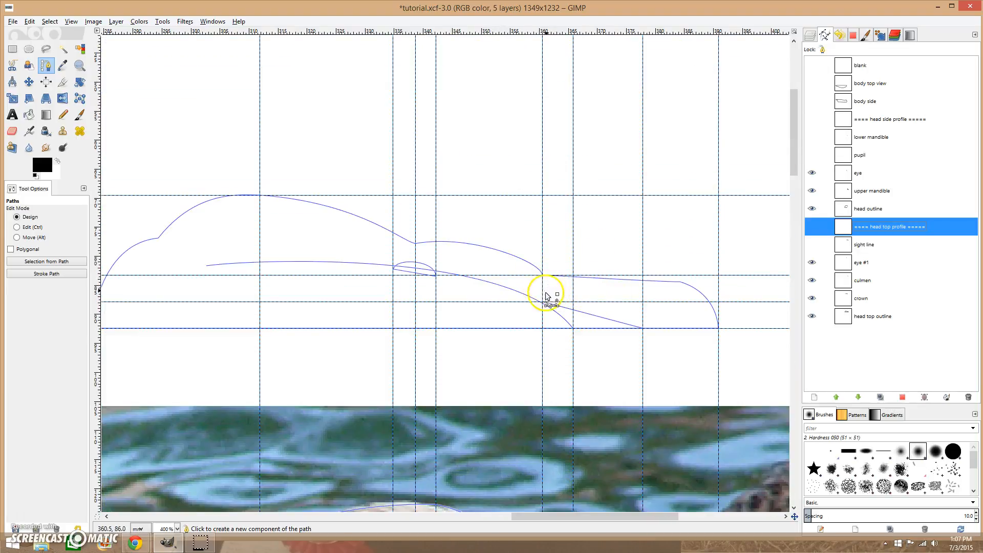
{"action": "scroll", "coordinate": [574, 271], "scroll_direction": "down", "scroll_amount": 2}
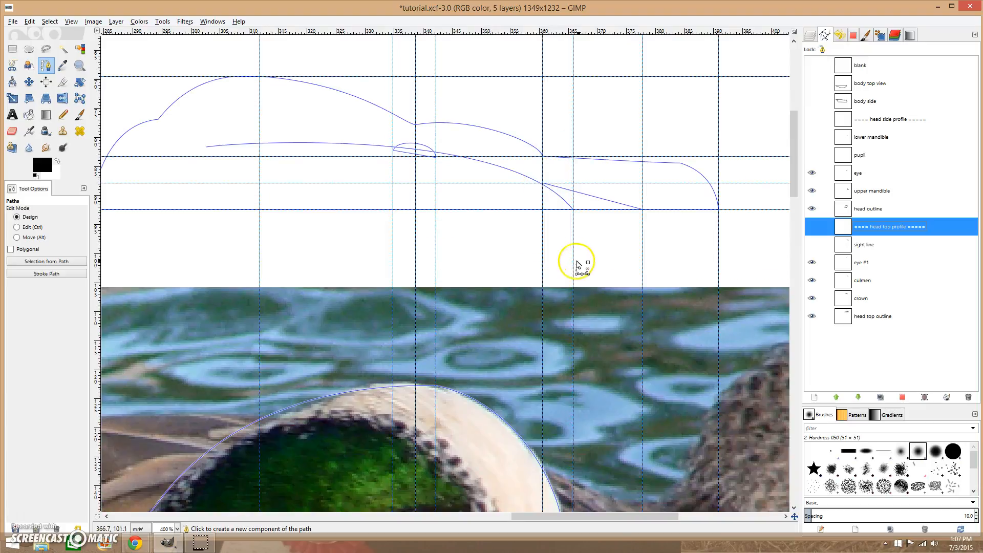
{"action": "left_click", "coordinate": [865, 244]}
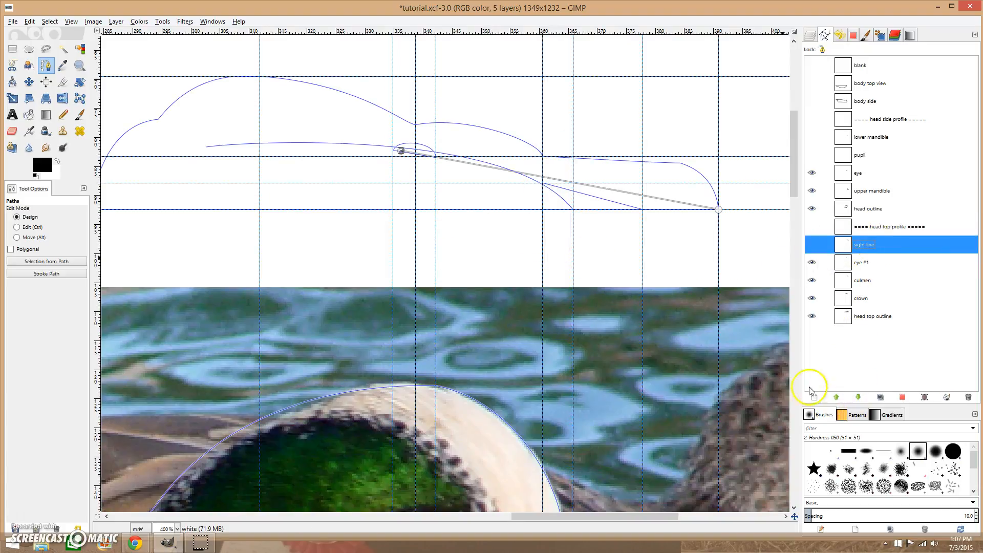
{"action": "left_click", "coordinate": [814, 398]}
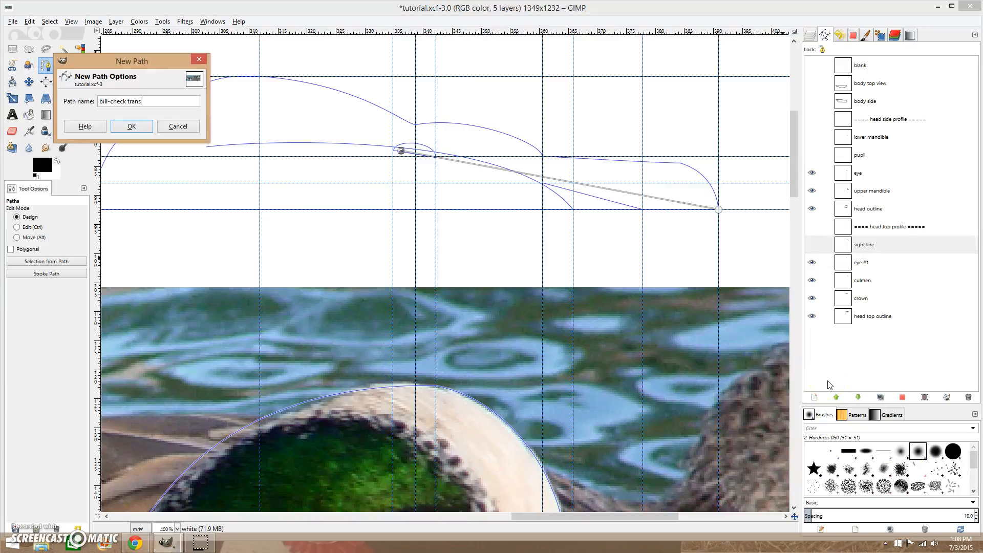
{"action": "key", "text": "Return"}
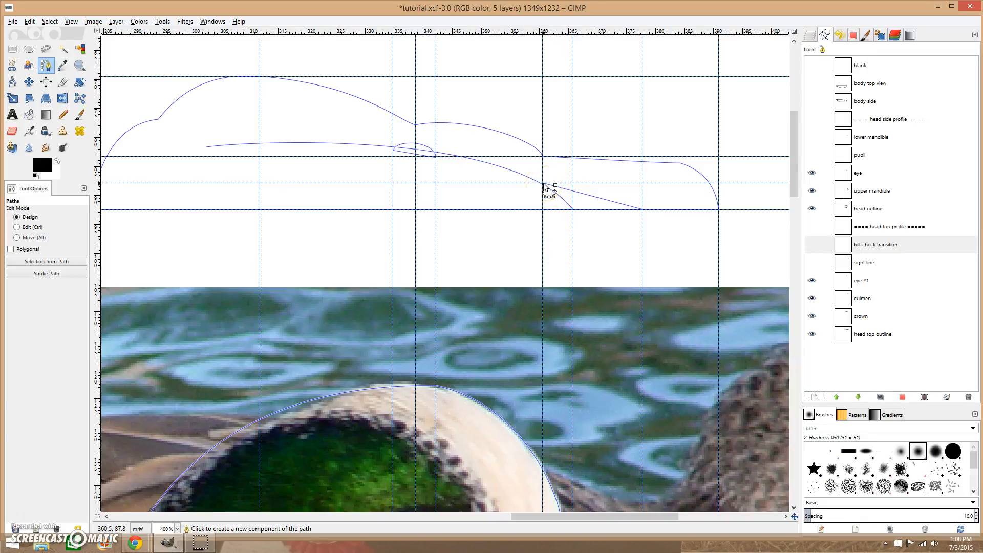
Step: Add a vertical guide at about 361.9 mm on the side-view photo, near the base of the upper bill
{"action": "scroll", "coordinate": [544, 184], "scroll_direction": "down", "scroll_amount": 5}
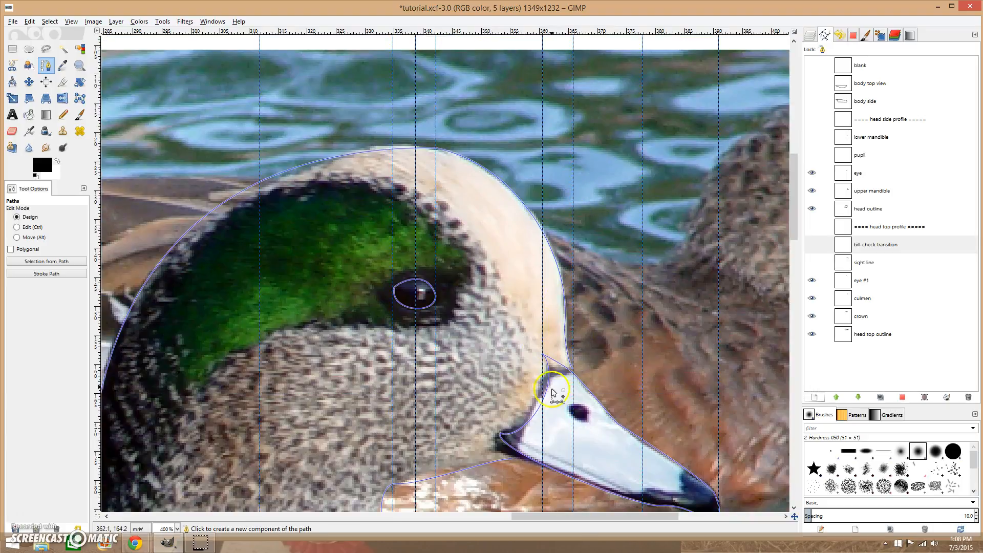
{"action": "left_click_drag", "start_coordinate": [96, 332], "coordinate": [551, 360]}
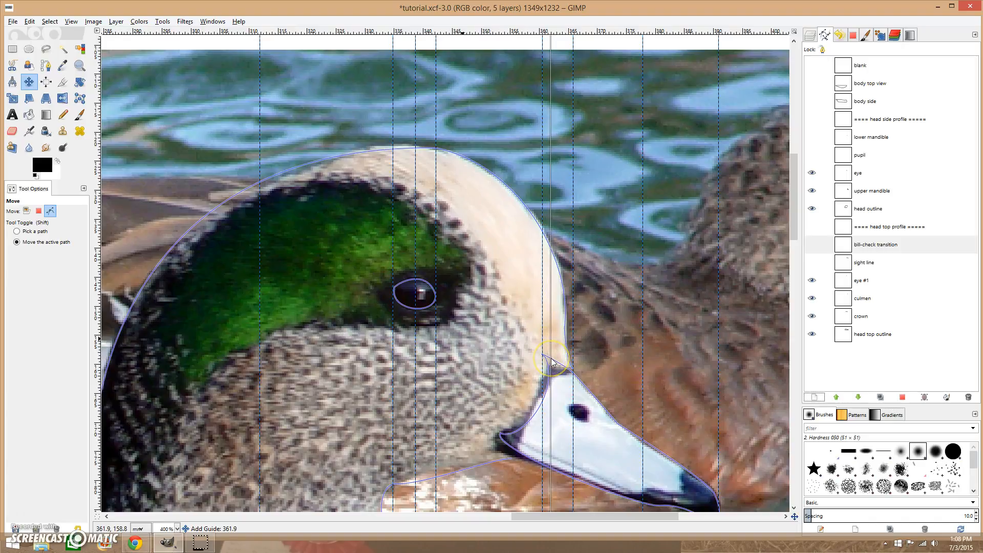
{"action": "scroll", "coordinate": [595, 275], "scroll_direction": "up", "scroll_amount": 5}
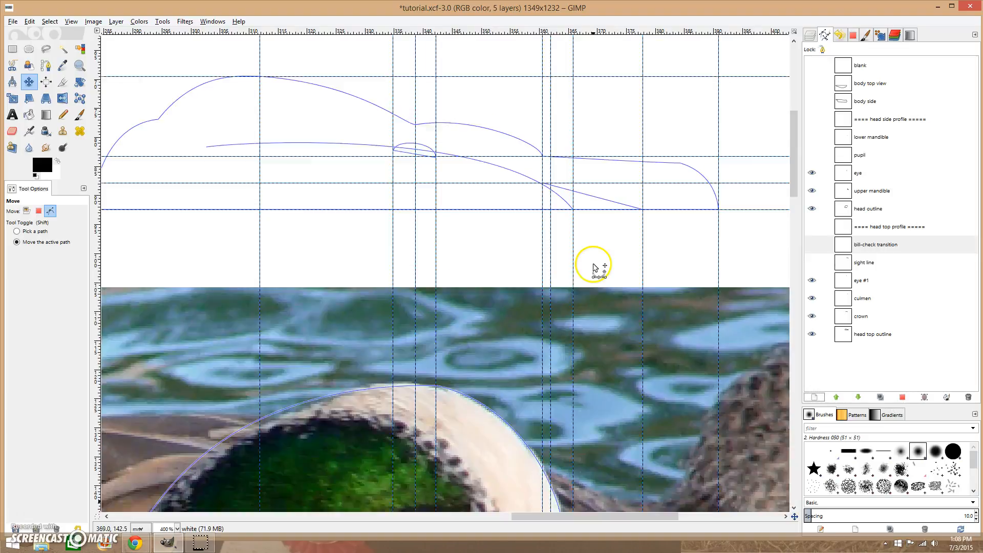
Step: Draw the bill-check transition path from the head outline's bill-base corner to the culmen's corner, bowing it forward to the new guide
{"action": "scroll", "coordinate": [564, 268], "scroll_direction": "up", "scroll_amount": 3}
{"action": "scroll", "coordinate": [541, 310], "scroll_direction": "up", "scroll_amount": 2}
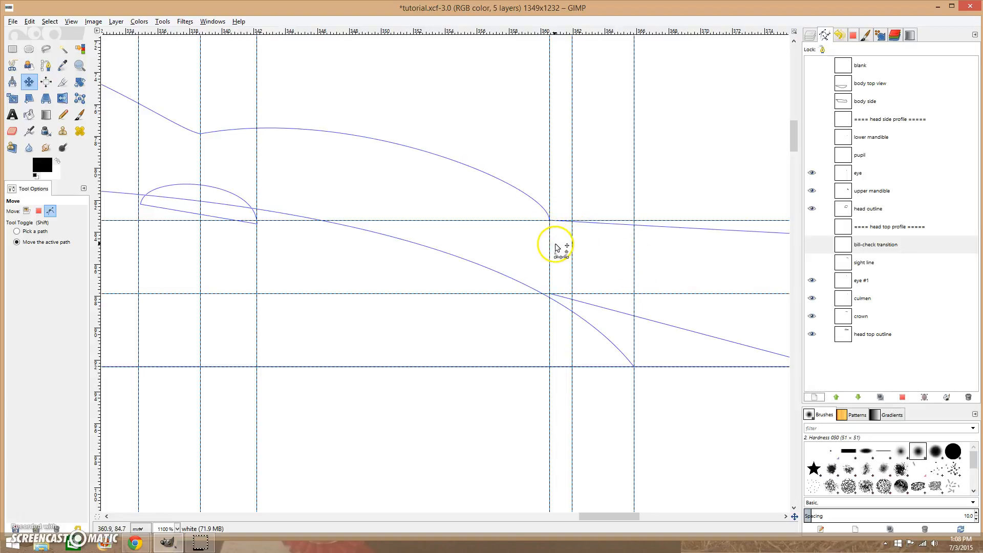
{"action": "key", "text": "b"}
{"action": "left_click", "coordinate": [550, 224]}
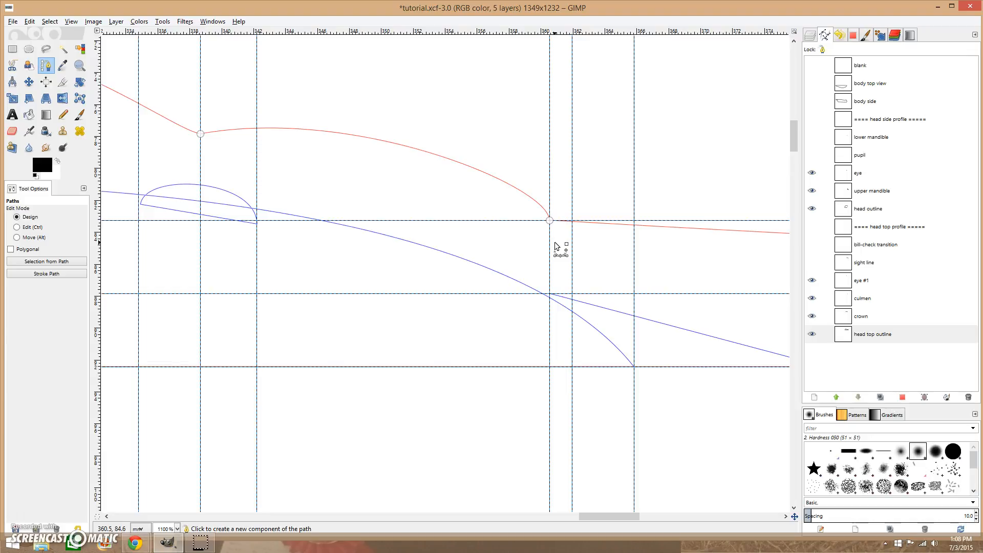
{"action": "left_click", "coordinate": [563, 256]}
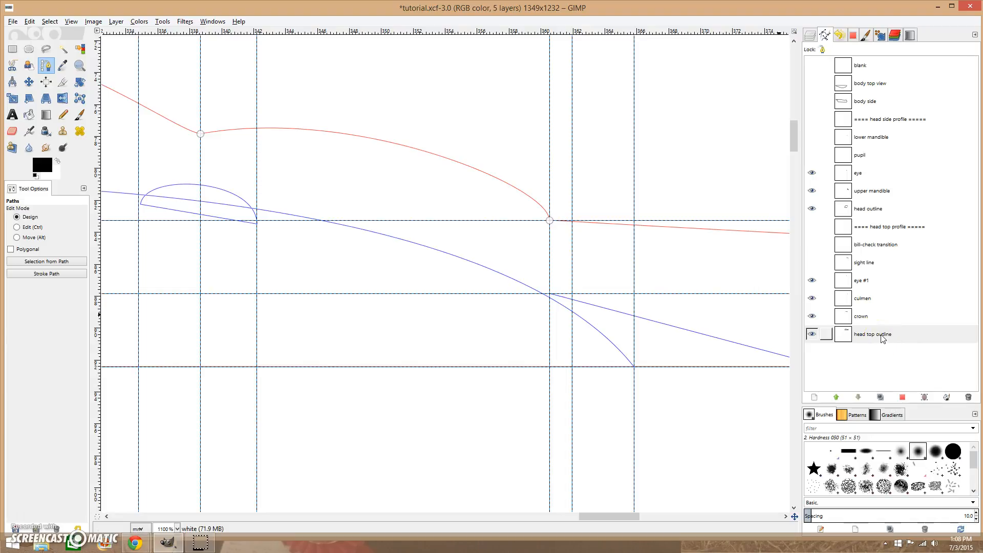
{"action": "left_click", "coordinate": [872, 245]}
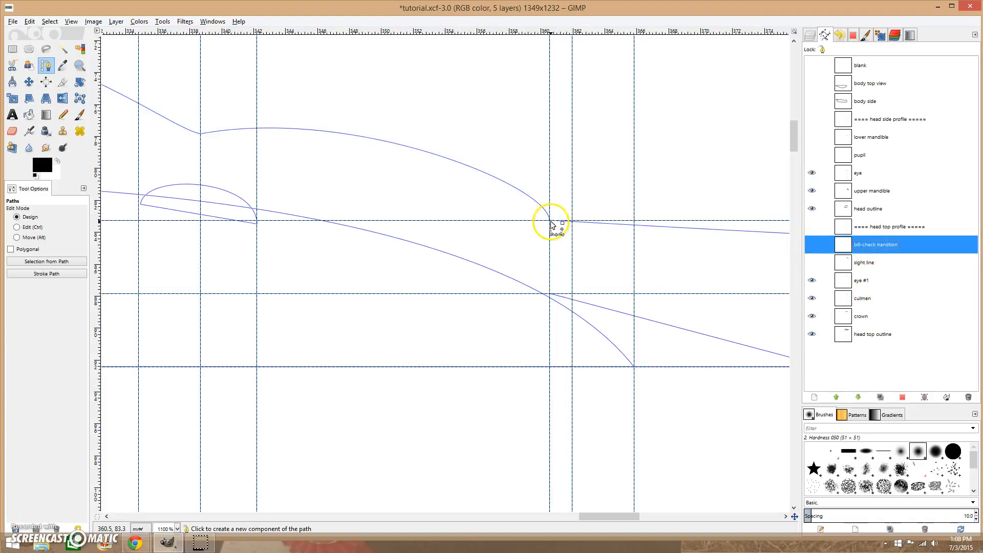
{"action": "left_click", "coordinate": [550, 252]}
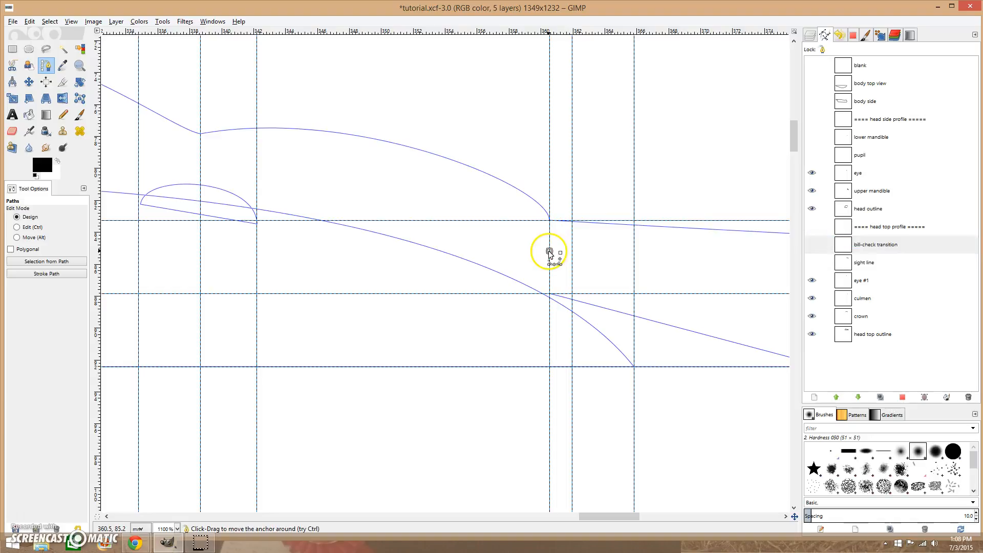
{"action": "left_click", "coordinate": [549, 277]}
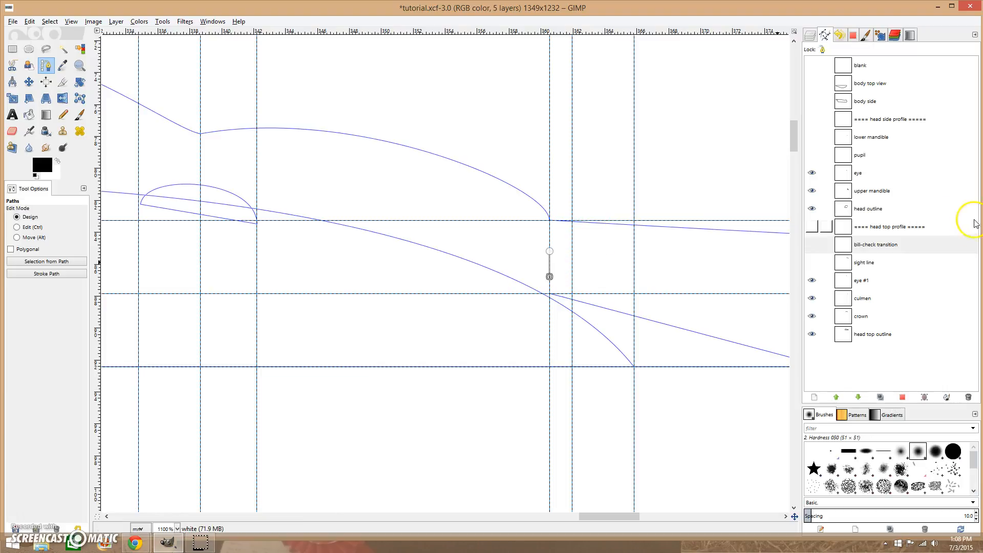
{"action": "left_click", "coordinate": [550, 220]}
{"action": "left_click_drag", "start_coordinate": [549, 278], "coordinate": [549, 293]}
{"action": "left_click_drag", "start_coordinate": [549, 260], "coordinate": [575, 268]}
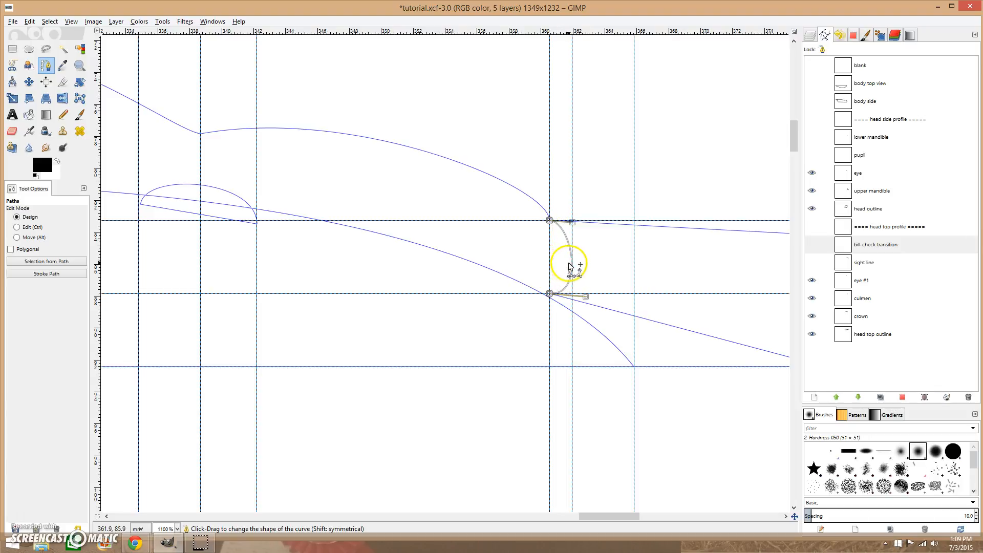
Step: Turn off snapping to guides and angle both handles of the bill-check transition inward so its curve peaks at the new guide
{"action": "left_click", "coordinate": [585, 291]}
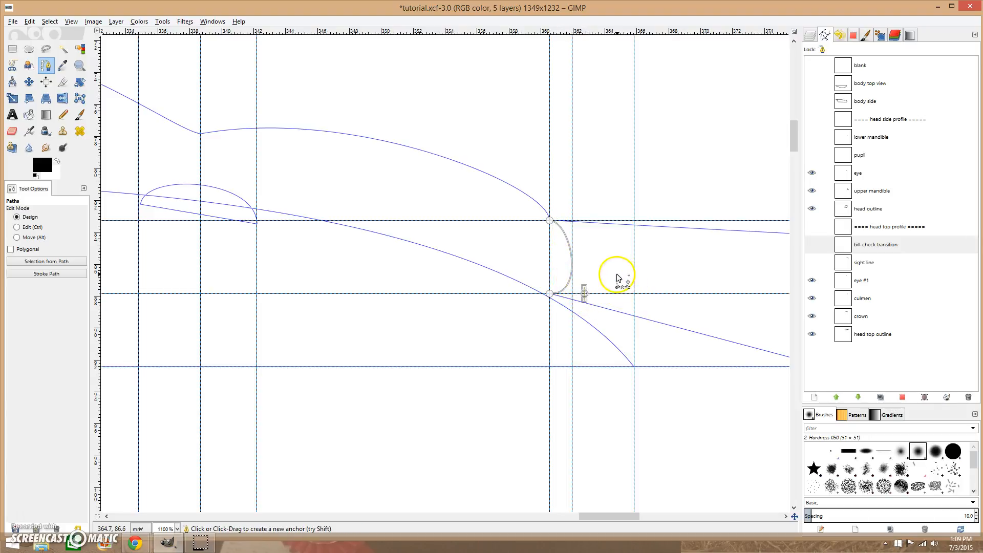
{"action": "left_click", "coordinate": [586, 297]}
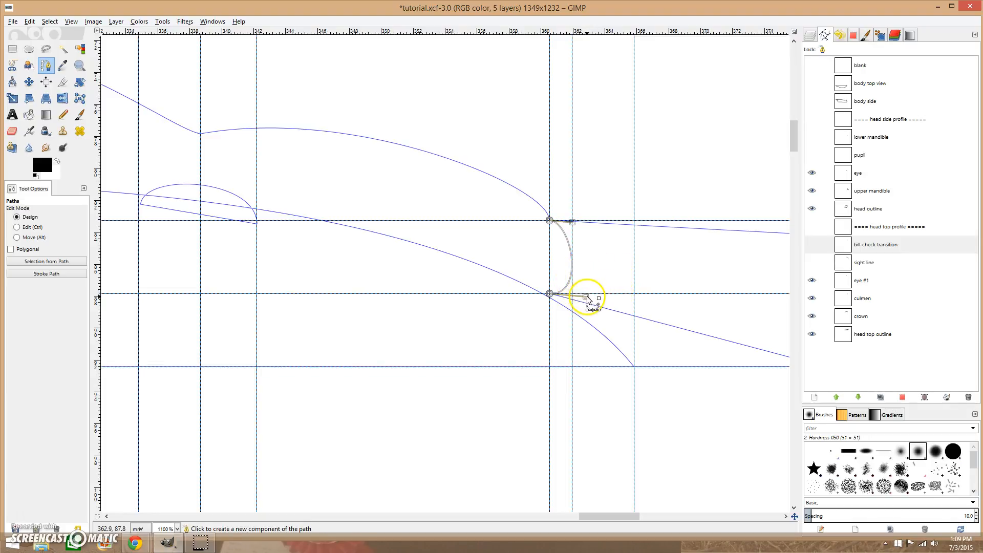
{"action": "left_click", "coordinate": [588, 297], "text": "ctrl"}
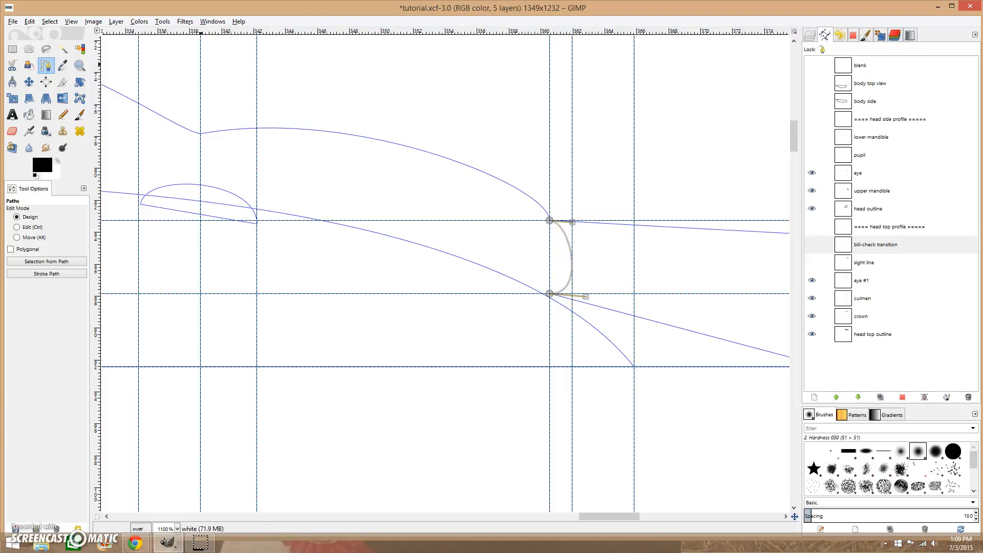
{"action": "left_click", "coordinate": [71, 21]}
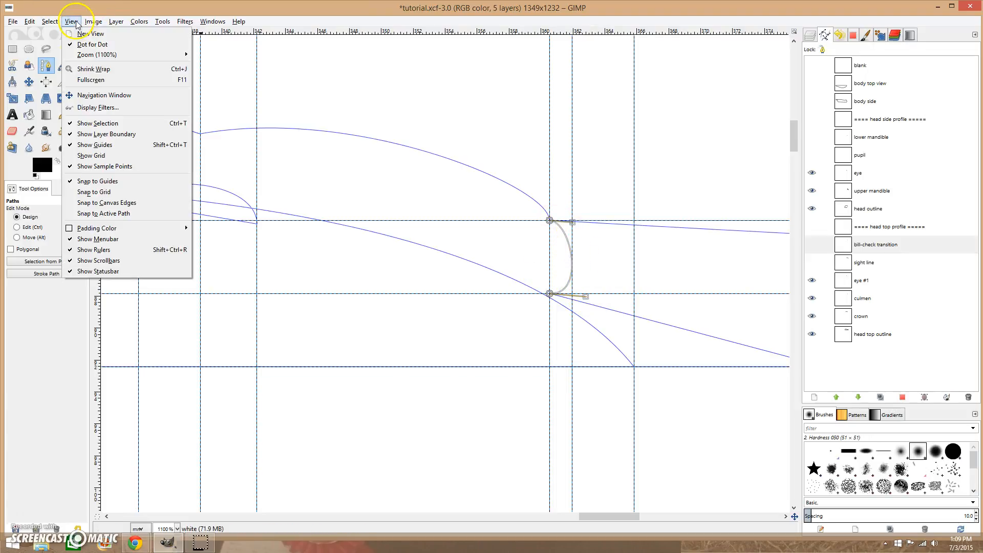
{"action": "left_click", "coordinate": [108, 182]}
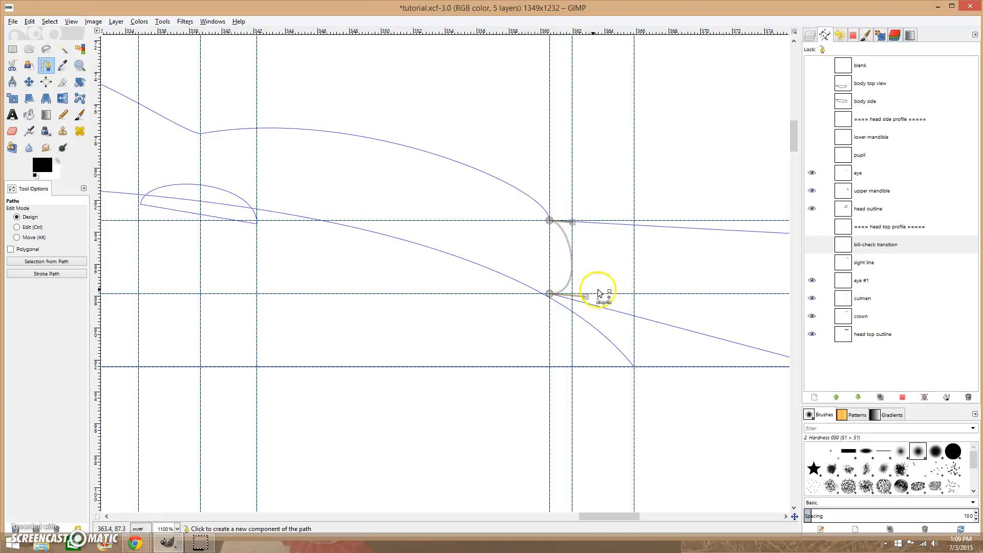
{"action": "left_click_drag", "start_coordinate": [585, 297], "coordinate": [582, 289]}
{"action": "left_click_drag", "start_coordinate": [572, 222], "coordinate": [577, 250]}
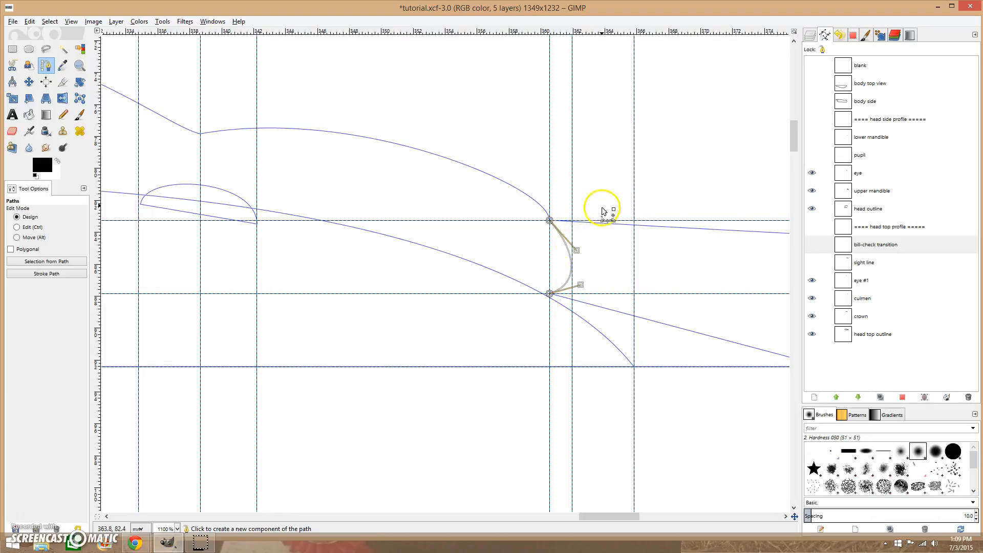
Step: Make the bill-check transition path visible and adjust the head top outline's handle at the bill-base corner so the cheek flows into it
{"action": "scroll", "coordinate": [616, 236], "scroll_direction": "down", "scroll_amount": 2}
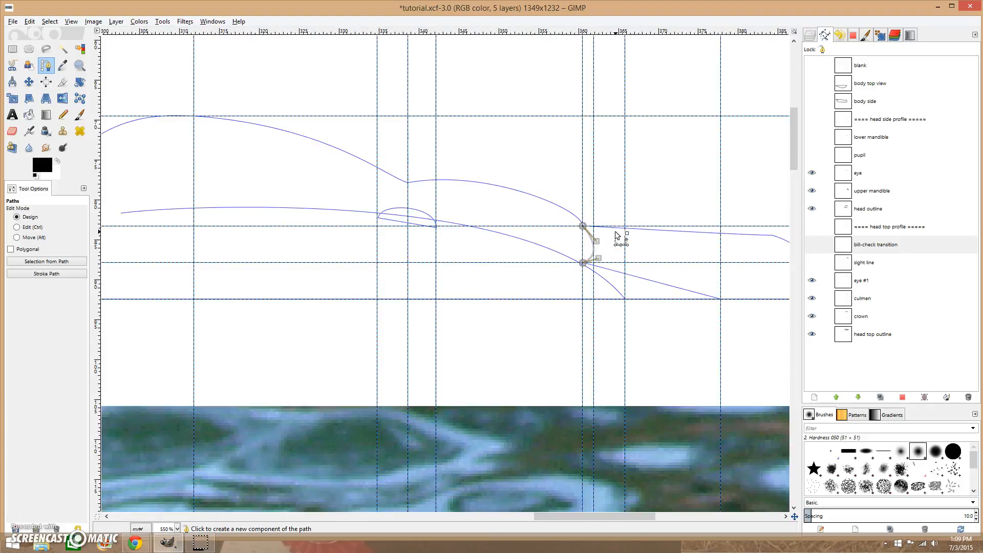
{"action": "scroll", "coordinate": [616, 235], "scroll_direction": "down", "scroll_amount": 1}
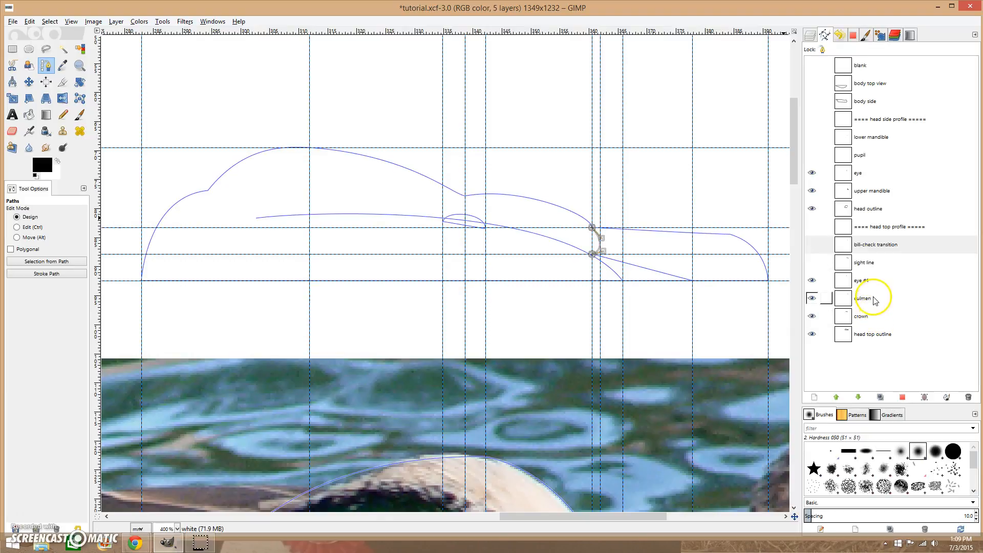
{"action": "left_click", "coordinate": [873, 334]}
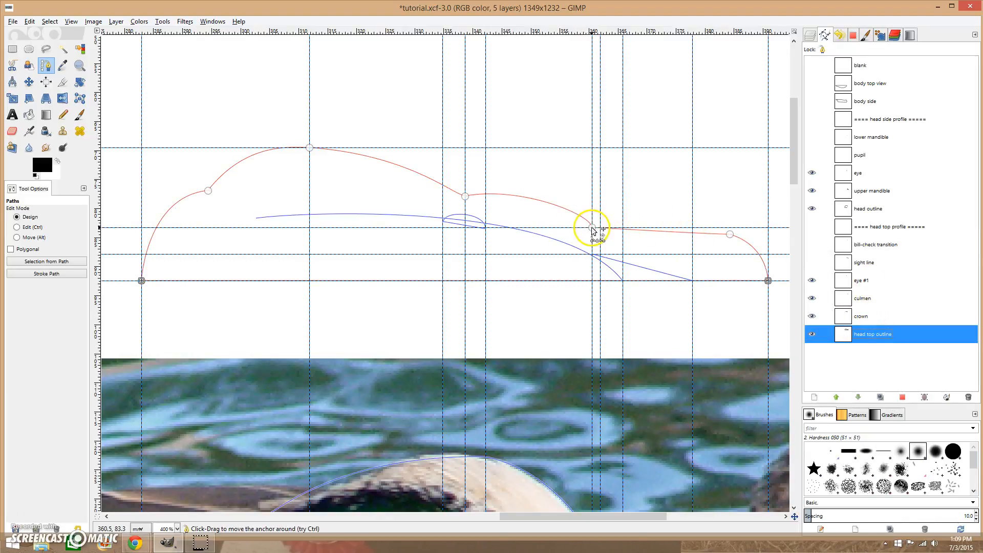
{"action": "left_click", "coordinate": [812, 244]}
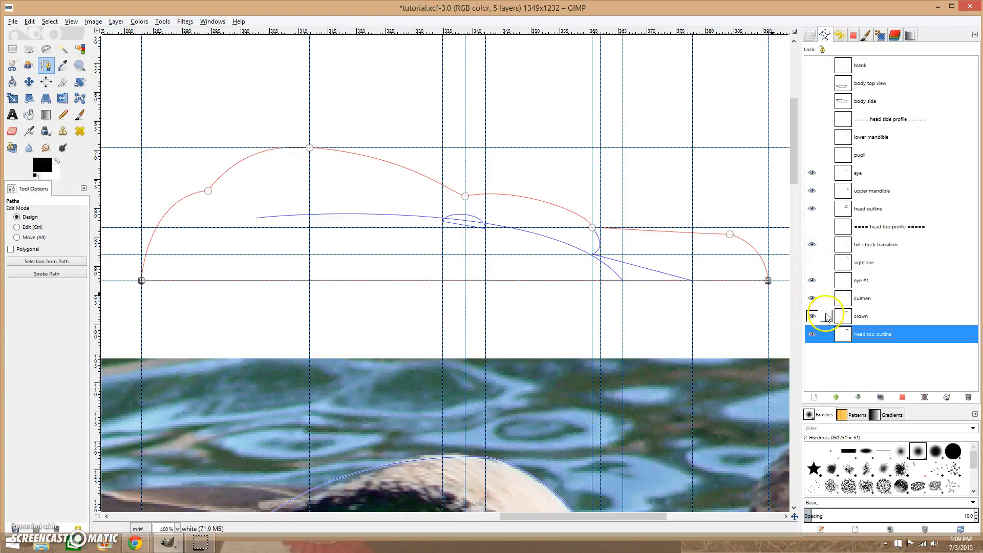
{"action": "left_click", "coordinate": [553, 206]}
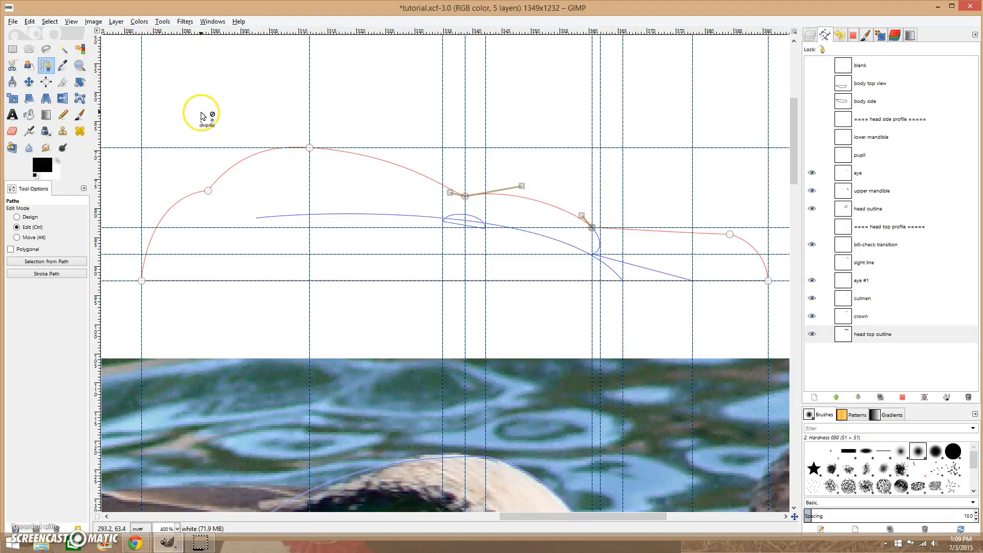
Step: Hide the guides and reshape the crown path's rear end, moving its anchor slightly forward and inward with the handle angled outward
{"action": "key", "text": "ctrl+shift+t"}
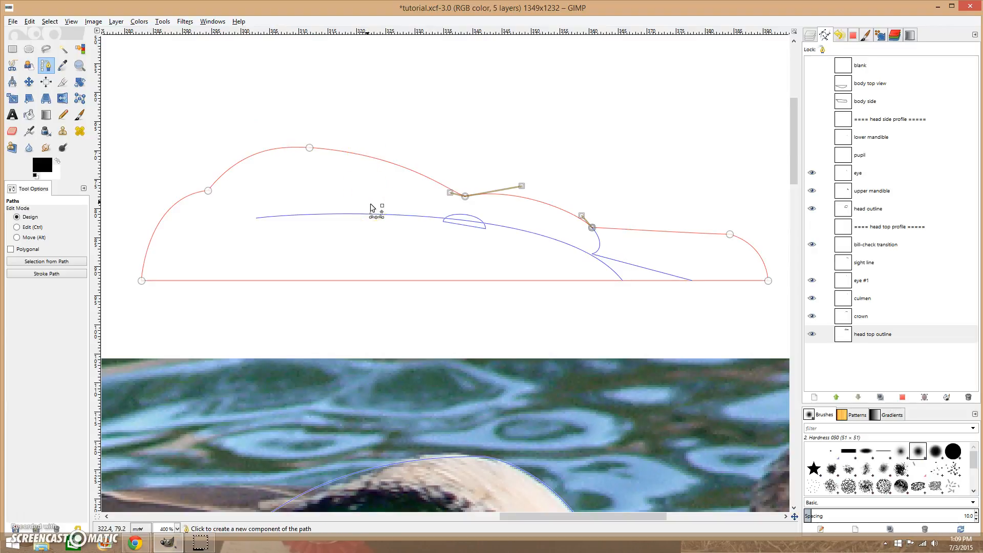
{"action": "left_click", "coordinate": [864, 316]}
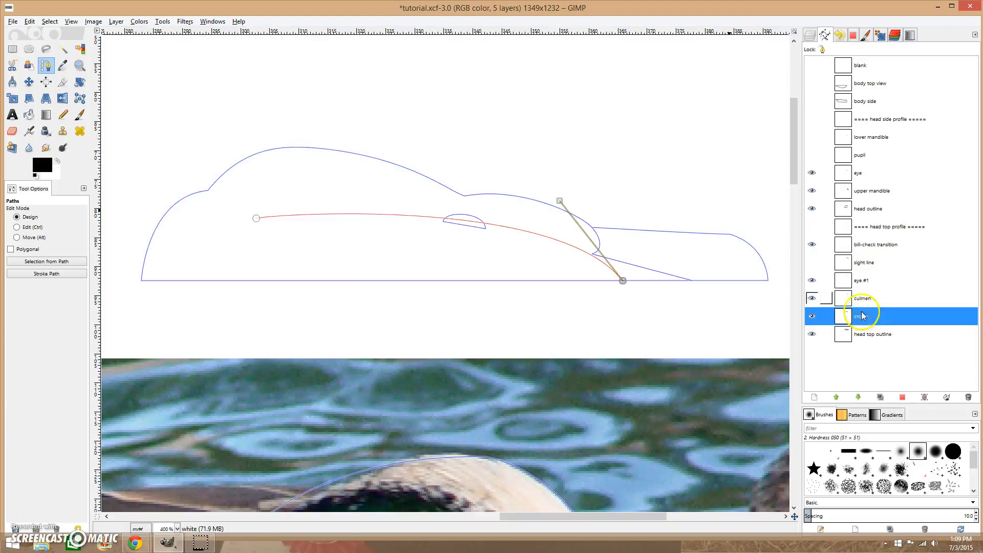
{"action": "left_click_drag", "start_coordinate": [256, 219], "coordinate": [302, 211]}
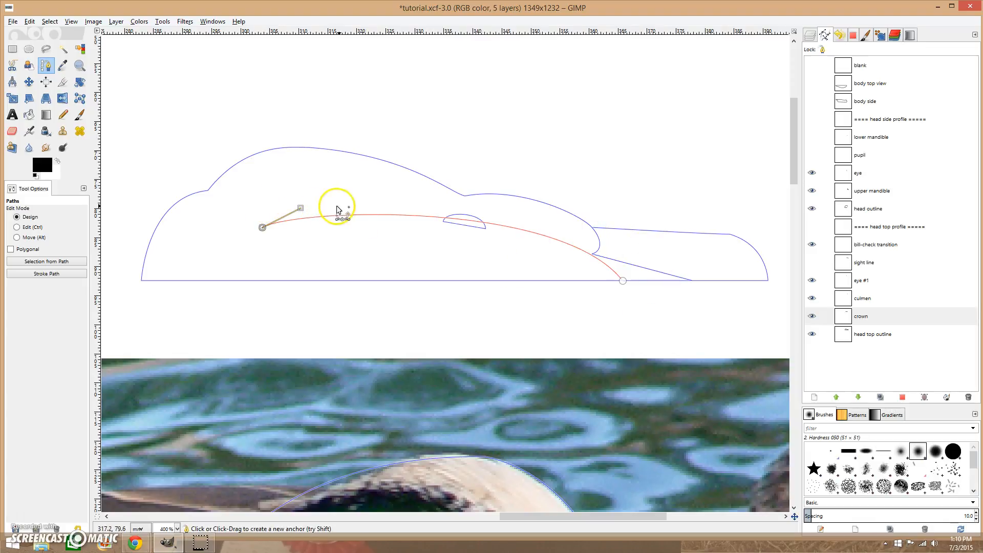
Step: Adjust the curve handles at the head top outline's widest anchor with the guides shown, and save the image with them hidden
{"action": "left_click", "coordinate": [852, 334]}
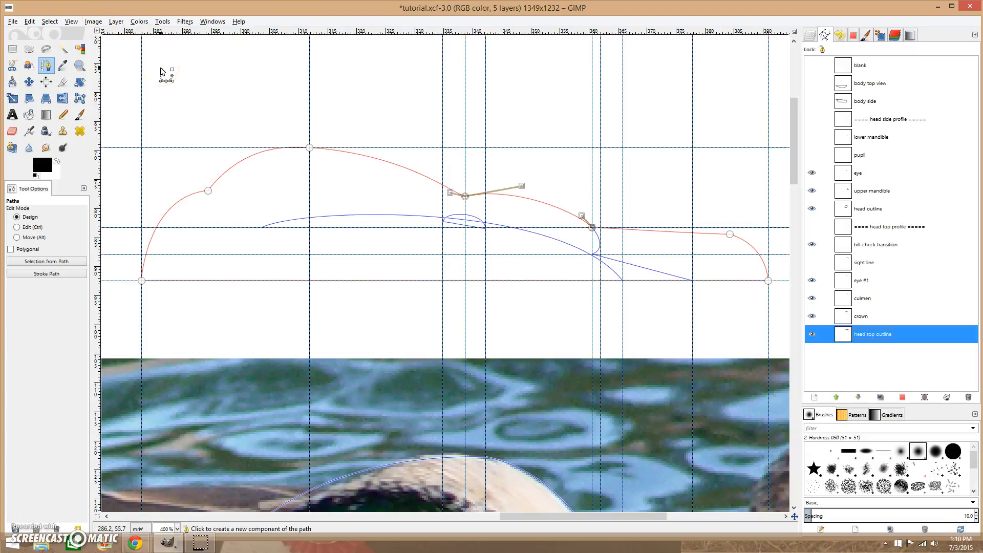
{"action": "left_click", "coordinate": [311, 148]}
{"action": "left_click_drag", "start_coordinate": [293, 150], "coordinate": [306, 151]}
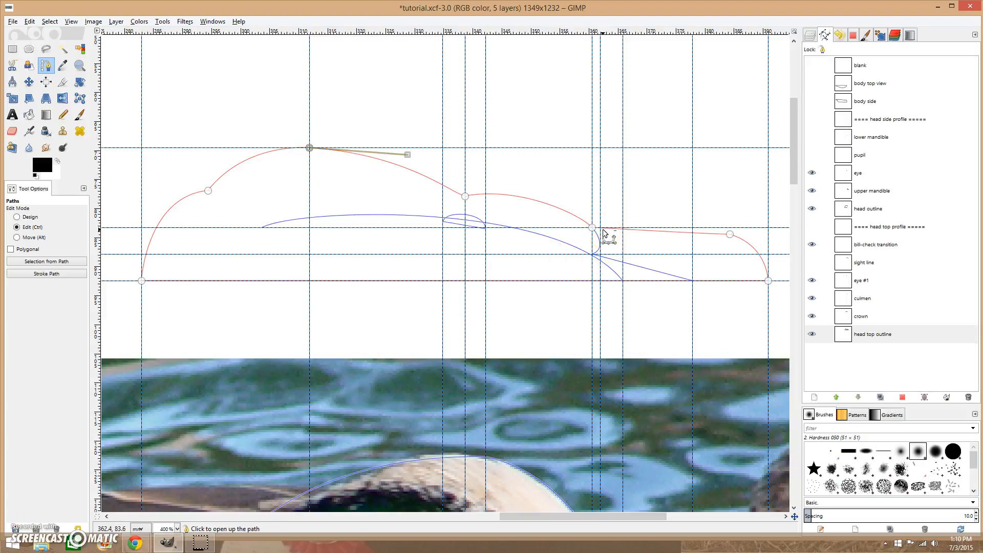
{"action": "key", "text": "ctrl+shift+t"}
{"action": "key", "text": "ctrl+s"}
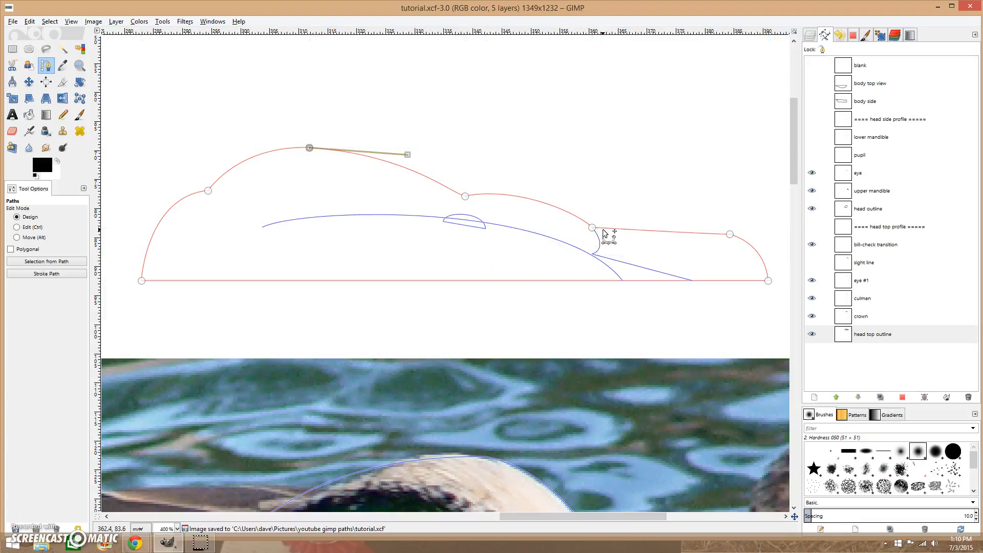
Step: Hide the American_Wigeon_pair_from_wiki.JPG layer and make the white layer visible
{"action": "scroll", "coordinate": [603, 233], "scroll_direction": "down", "scroll_amount": 4}
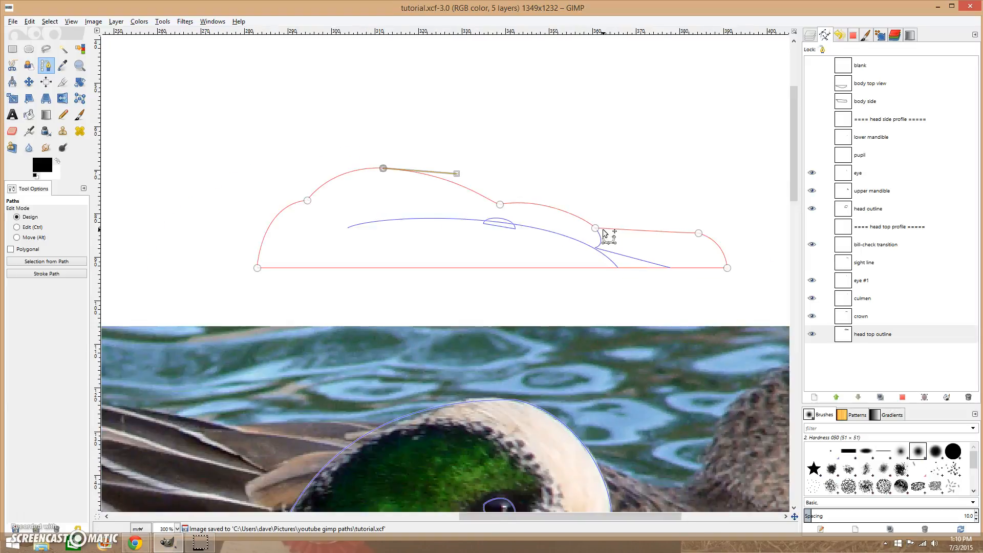
{"action": "scroll", "coordinate": [604, 234], "scroll_direction": "down", "scroll_amount": 1}
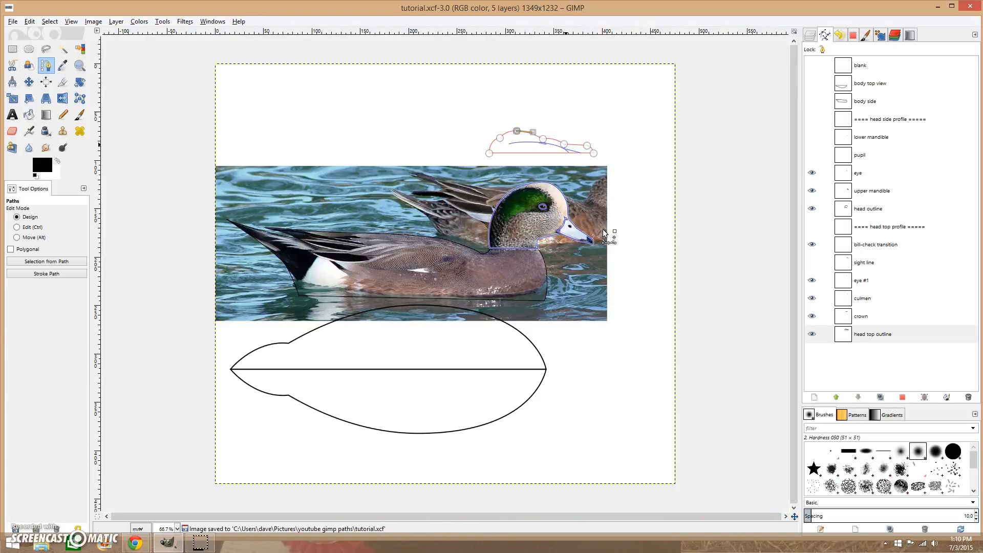
{"action": "left_click", "coordinate": [809, 35]}
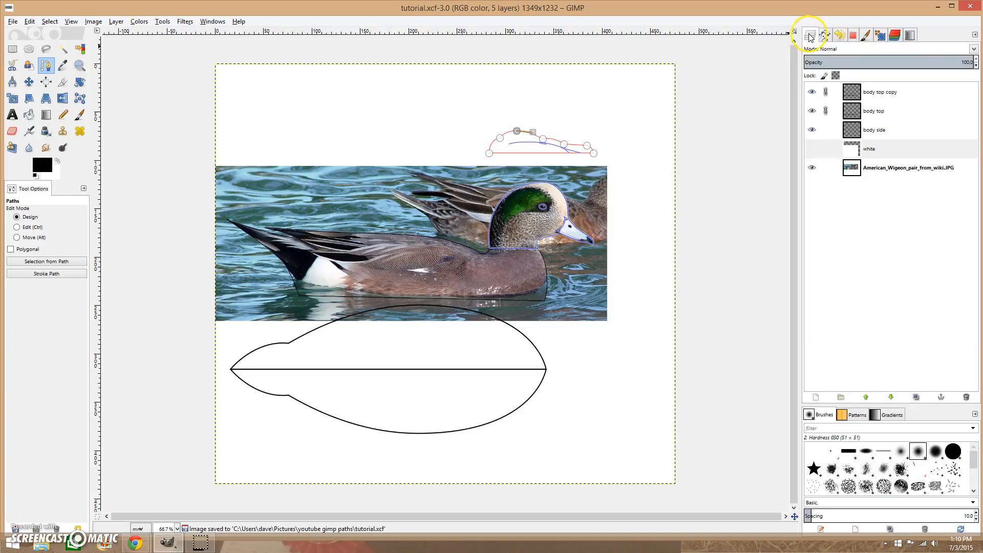
{"action": "left_click", "coordinate": [813, 169]}
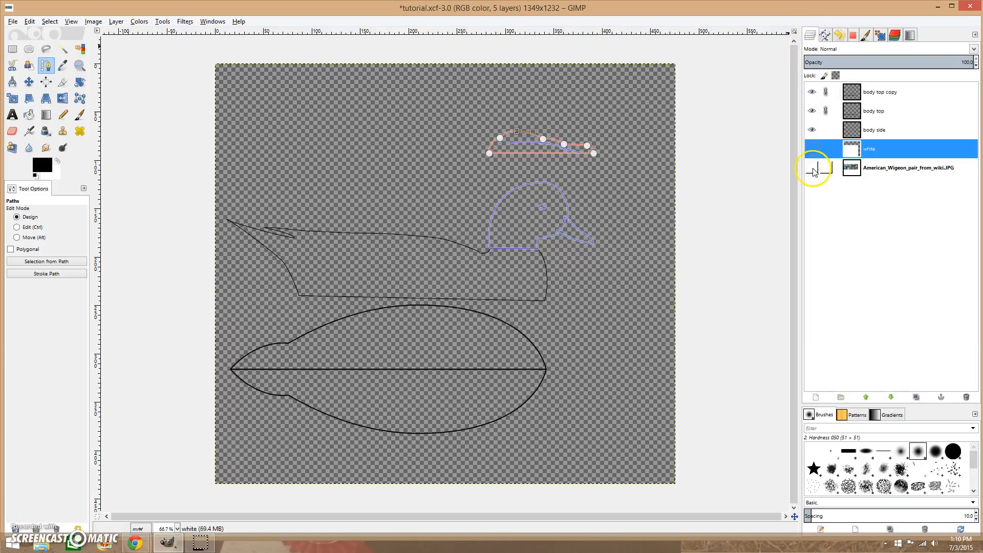
{"action": "left_click", "coordinate": [813, 152]}
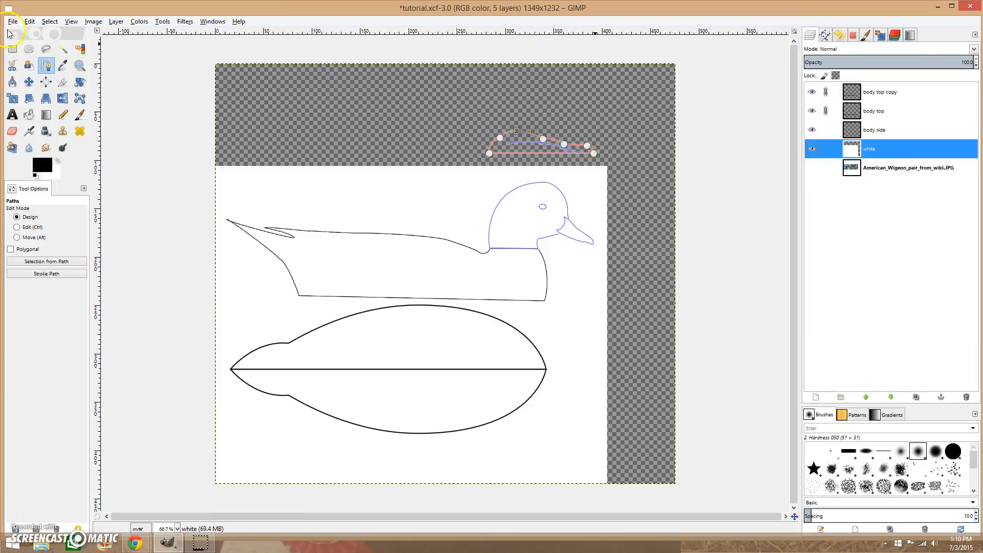
Step: Fill the entire white layer with white and select the American_Wigeon_pair_from_wiki.JPG layer
{"action": "left_click", "coordinate": [30, 21]}
{"action": "left_click", "coordinate": [92, 180]}
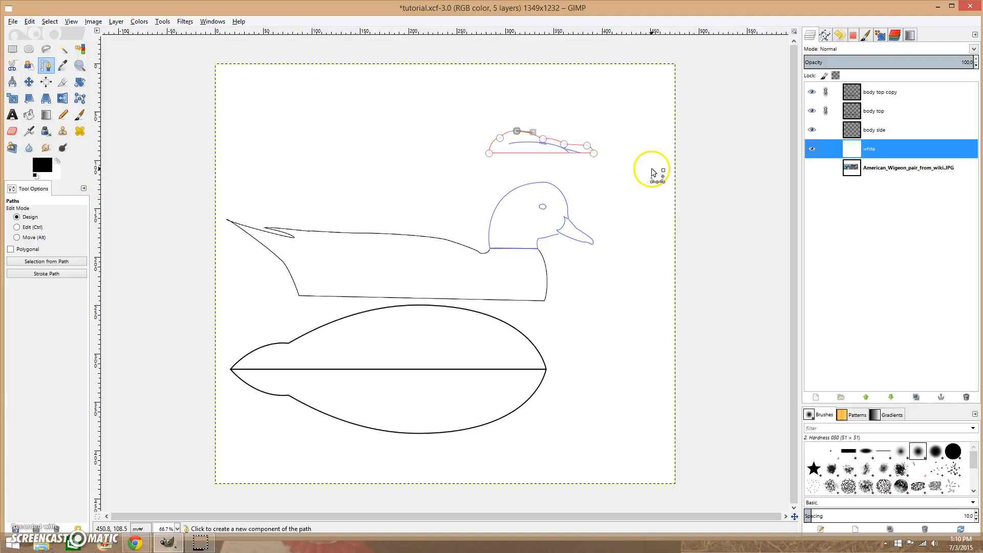
{"action": "left_click", "coordinate": [902, 165]}
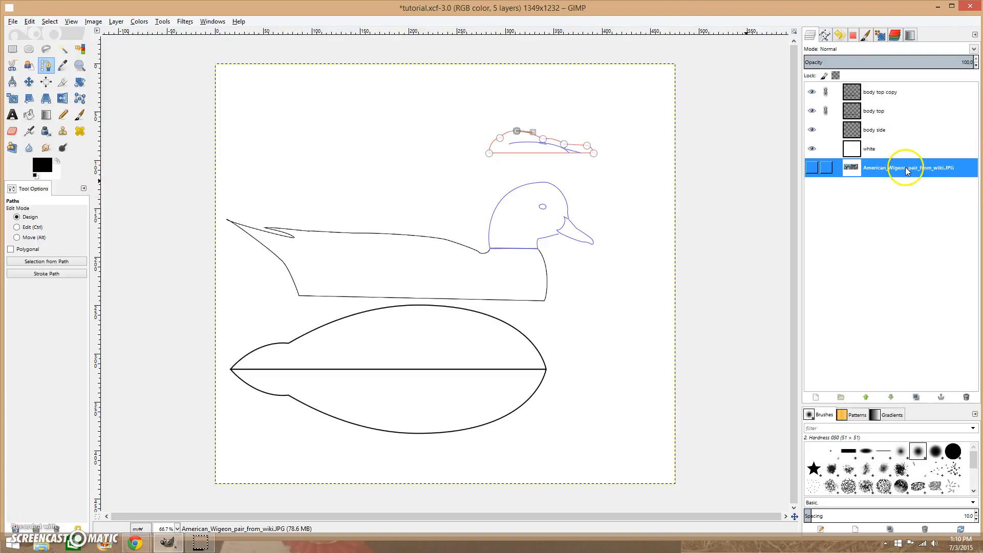